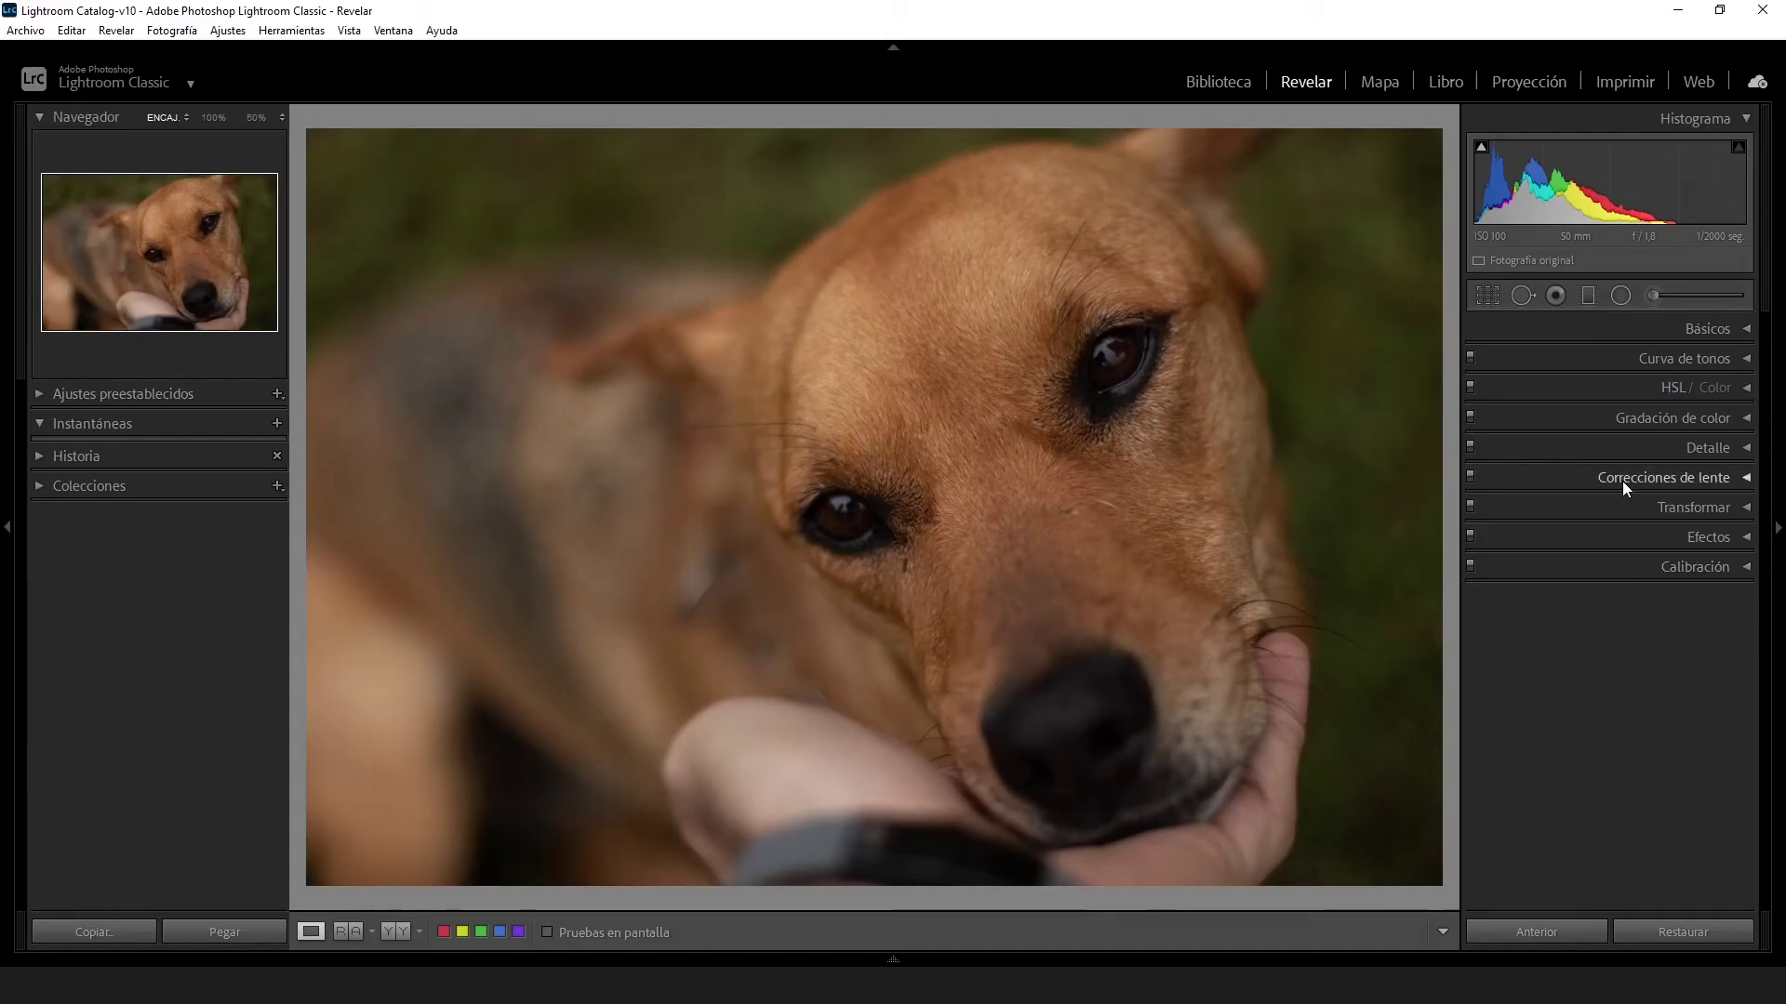
Expand the Correcciones de lente panel for the unedited dog portrait in Develop
click(1622, 482)
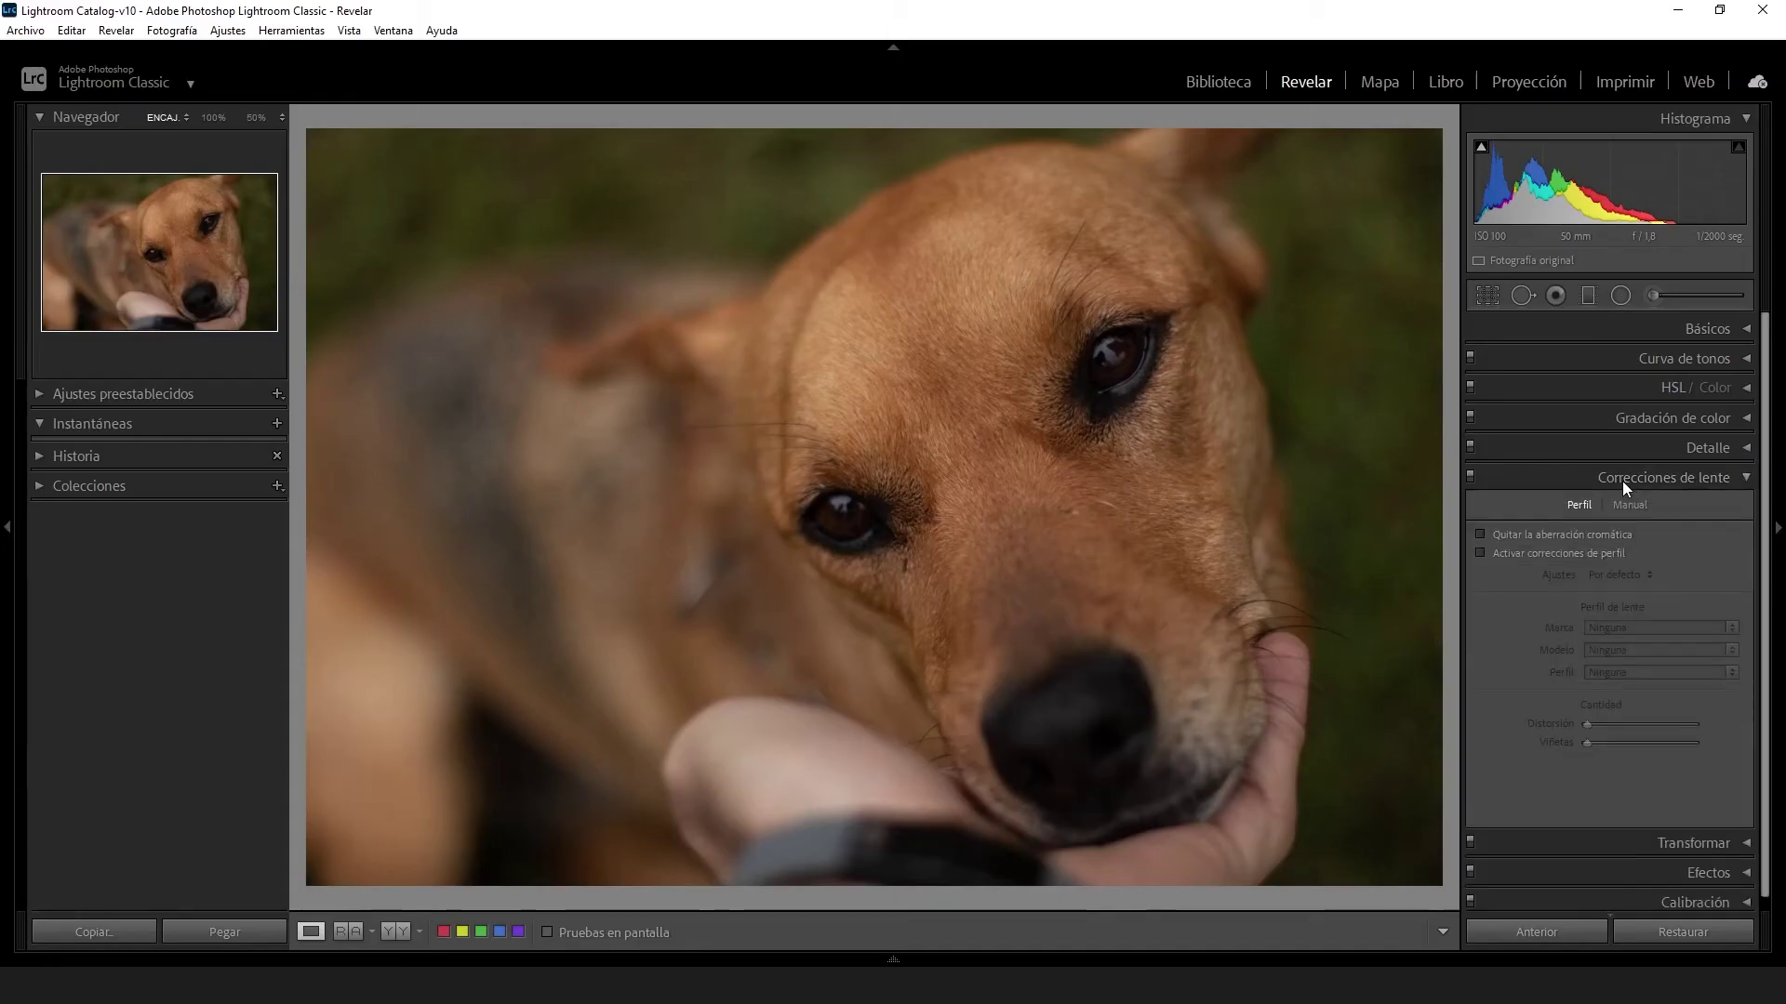
Apply the Adobe Paisaje profile and automatic tone settings to the photo
click(1521, 478)
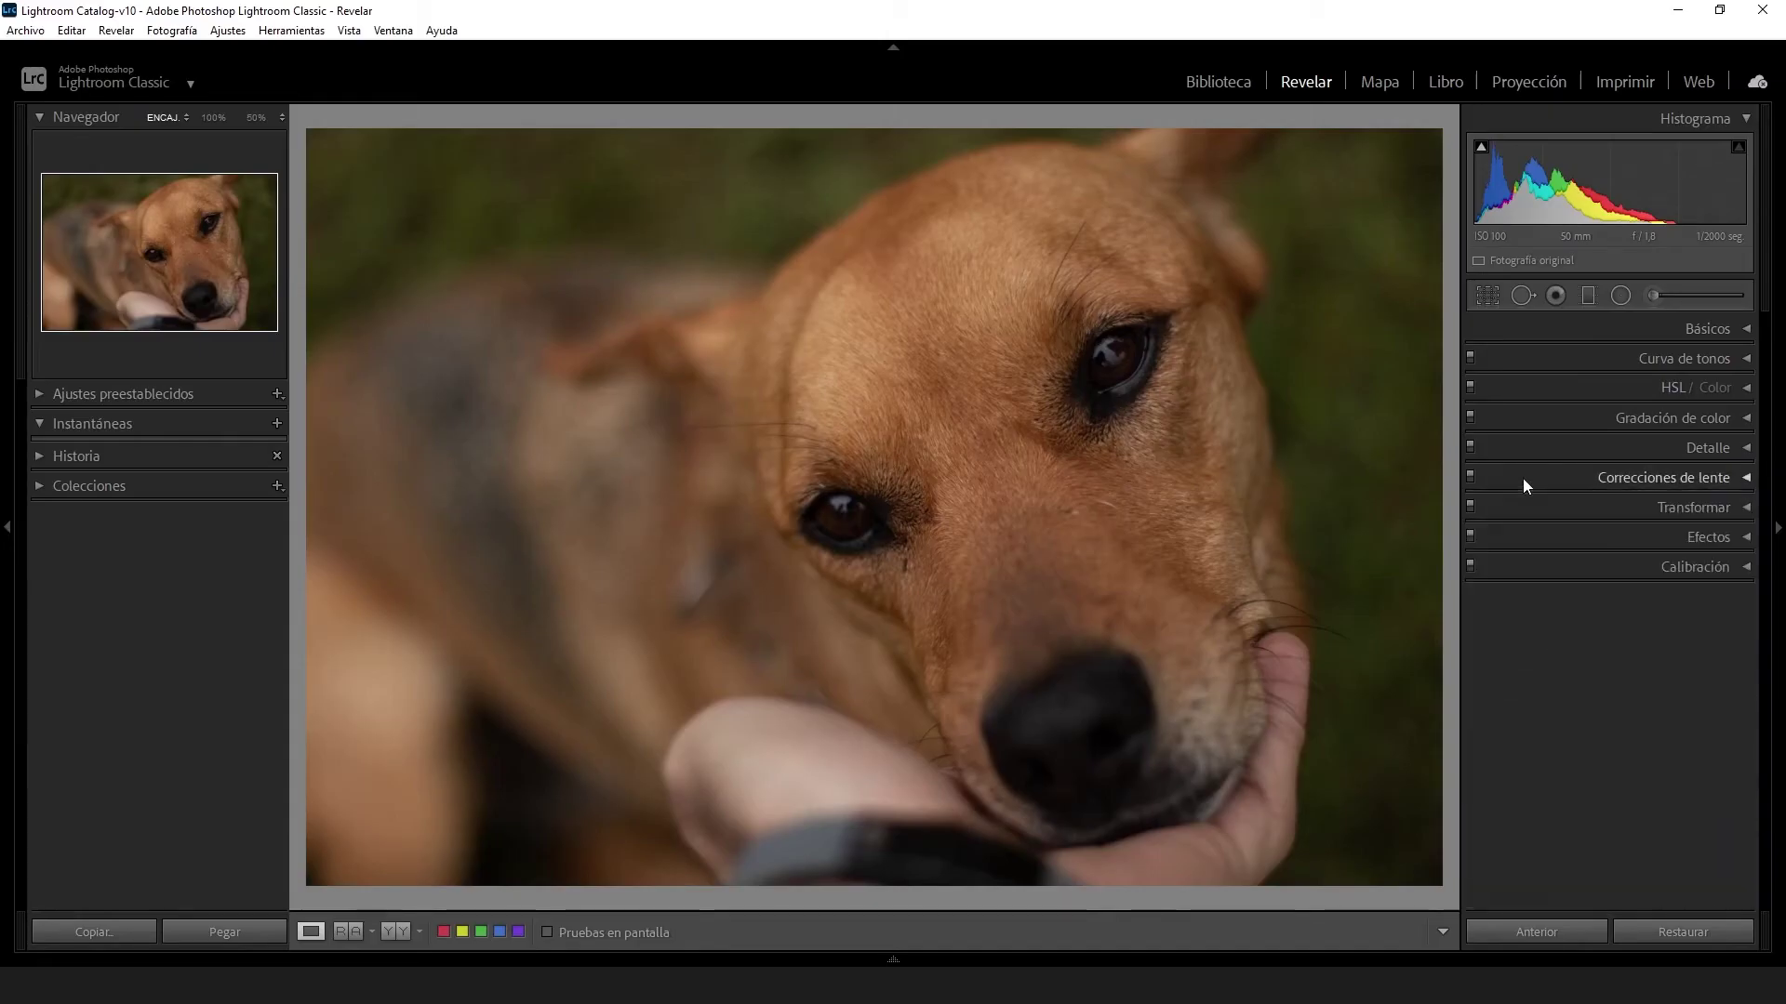
click(1616, 329)
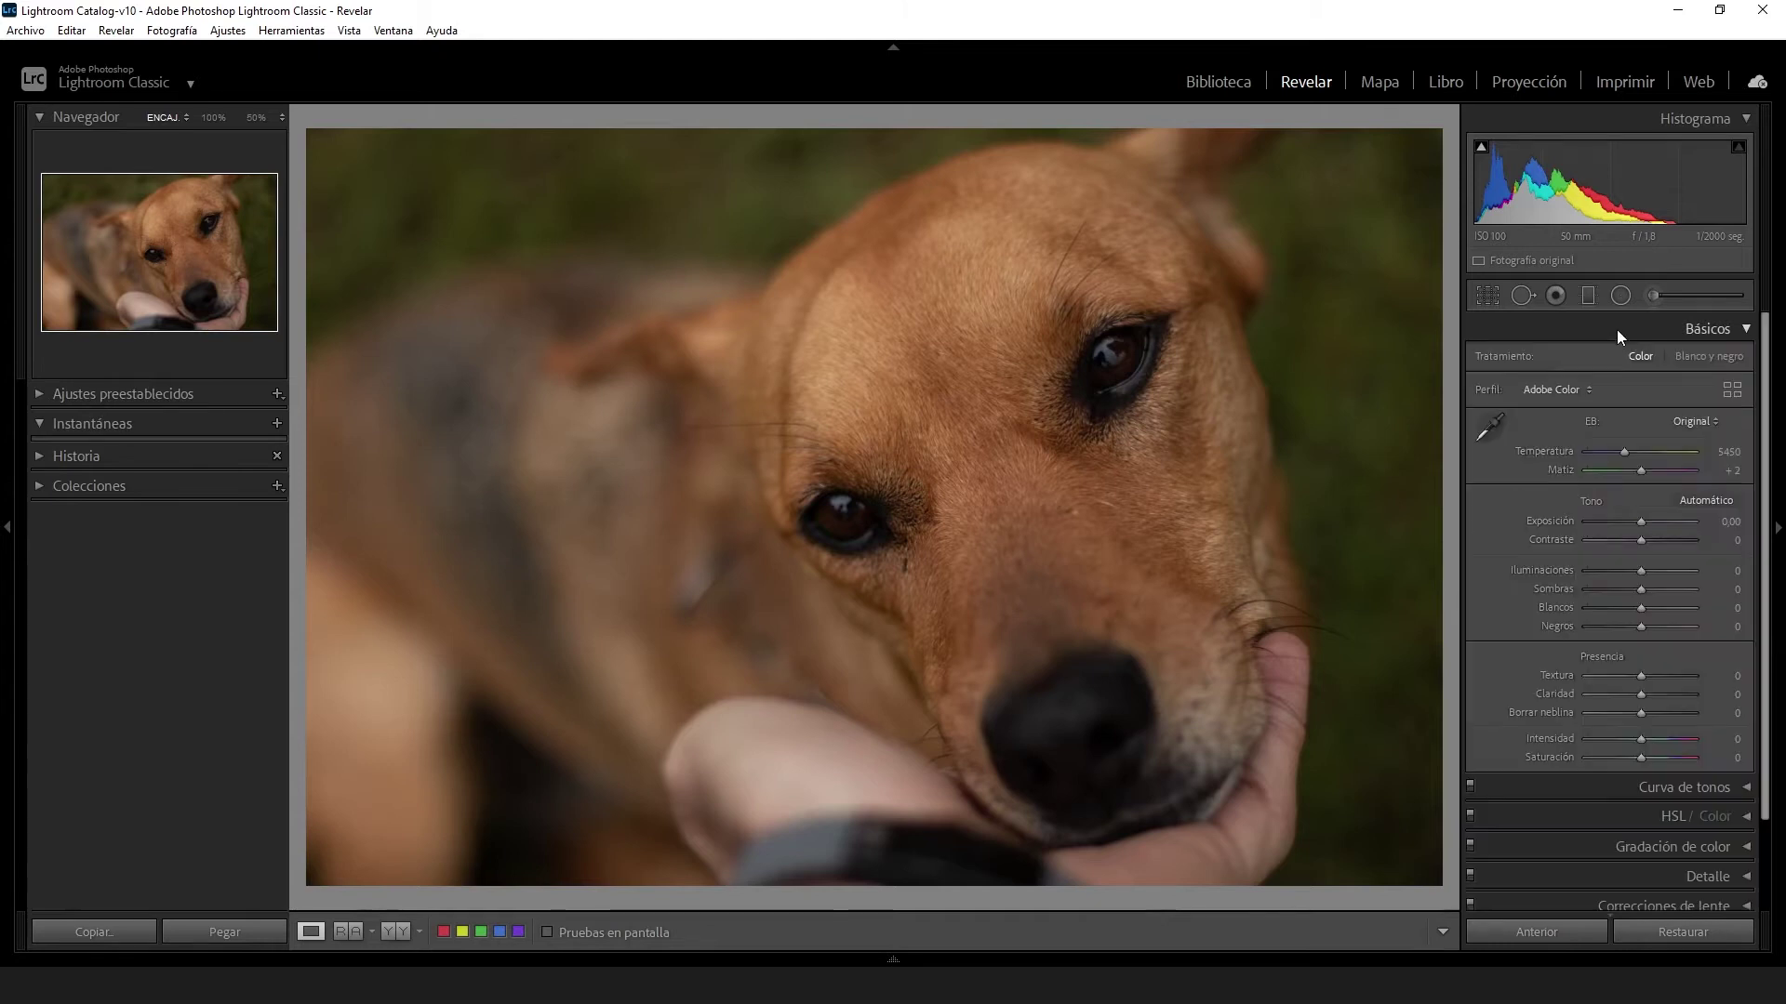
click(1558, 389)
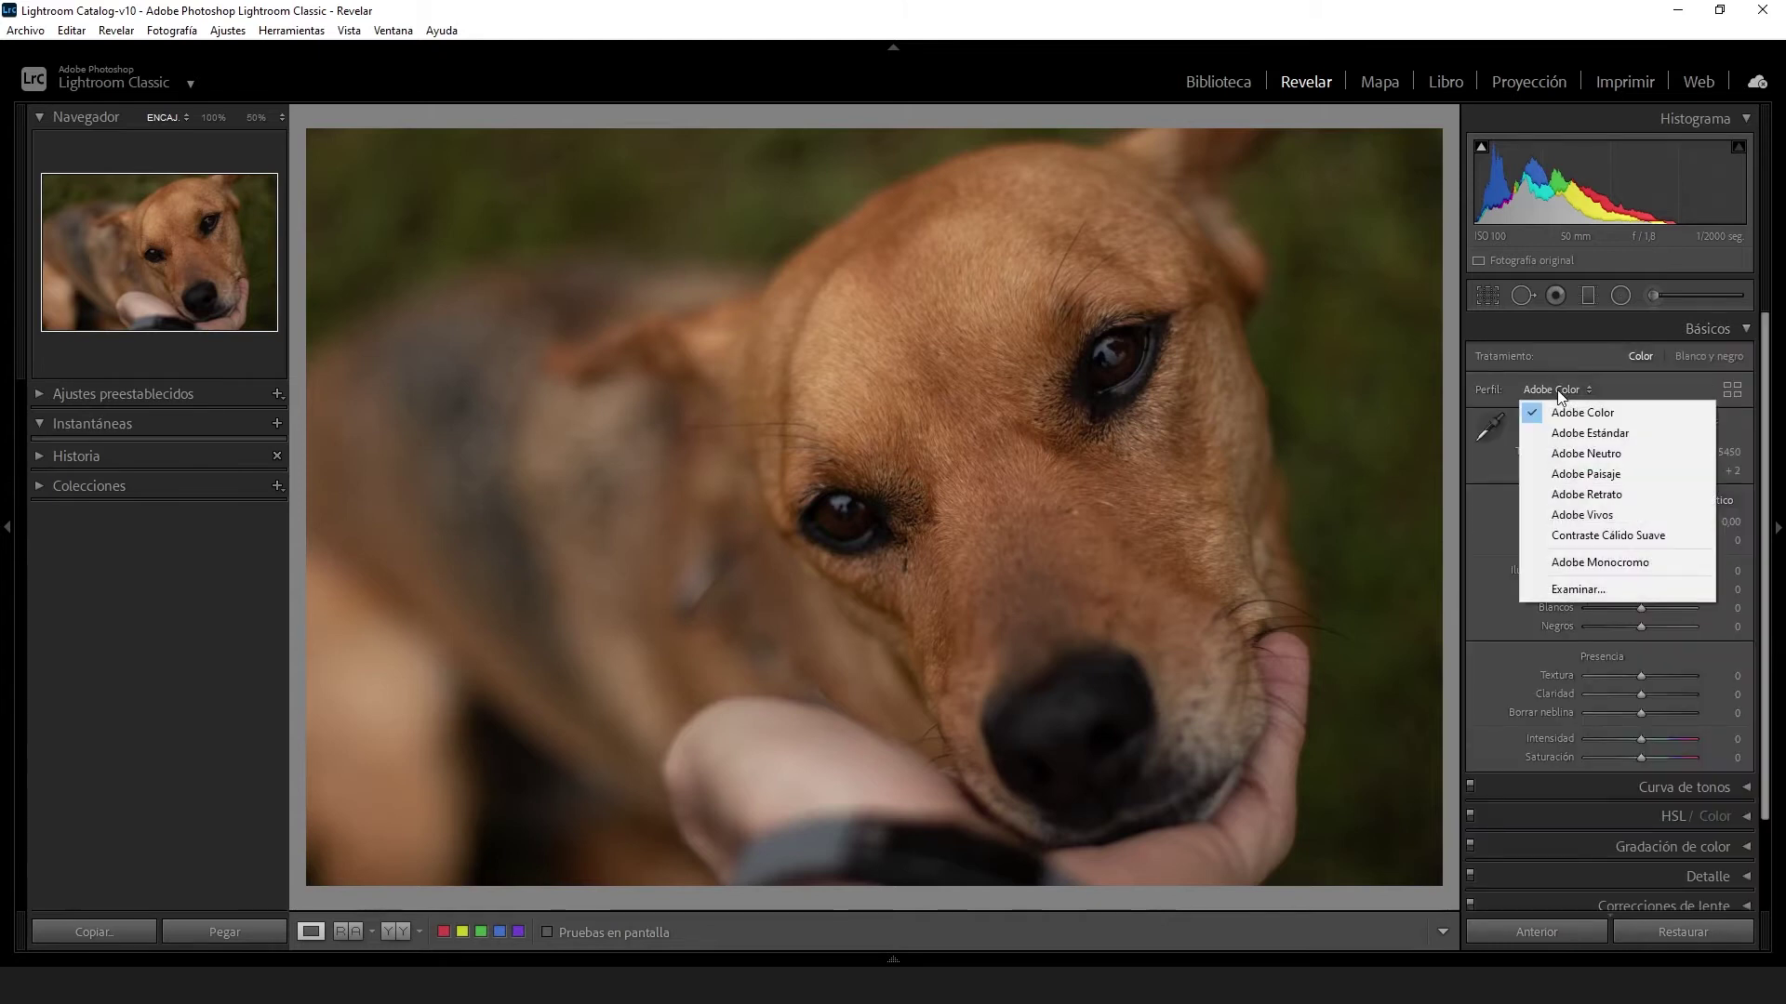
click(1585, 474)
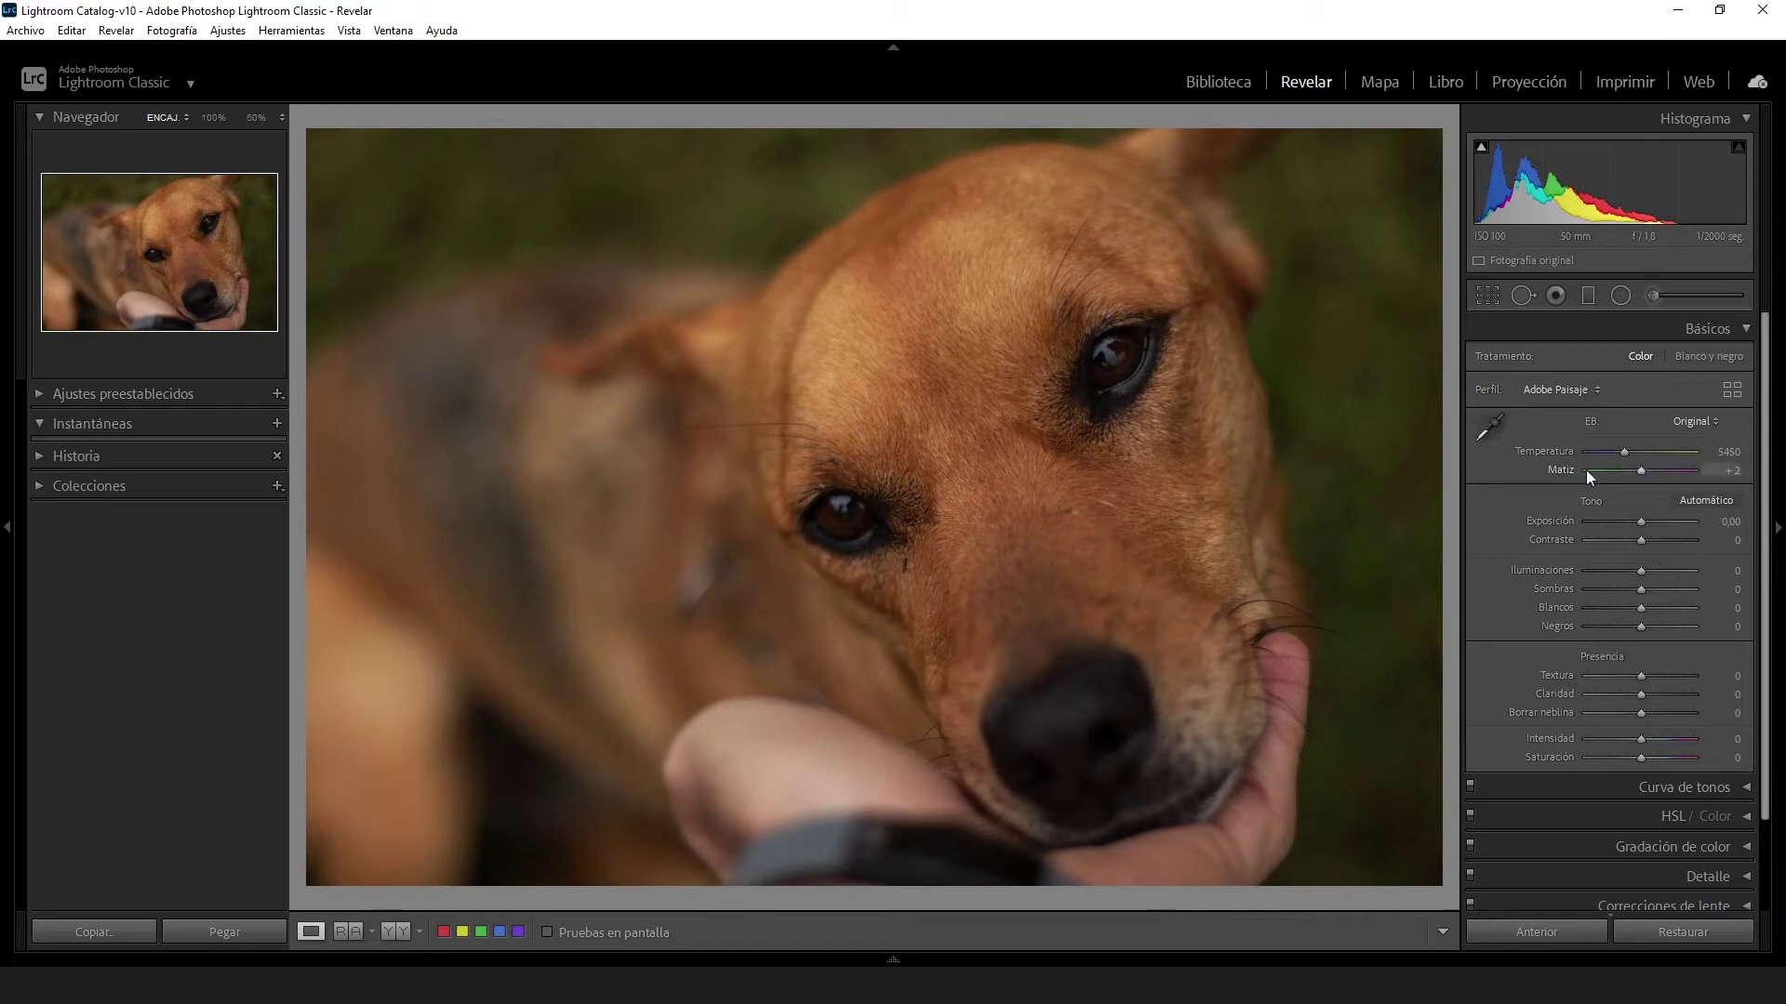
click(1701, 500)
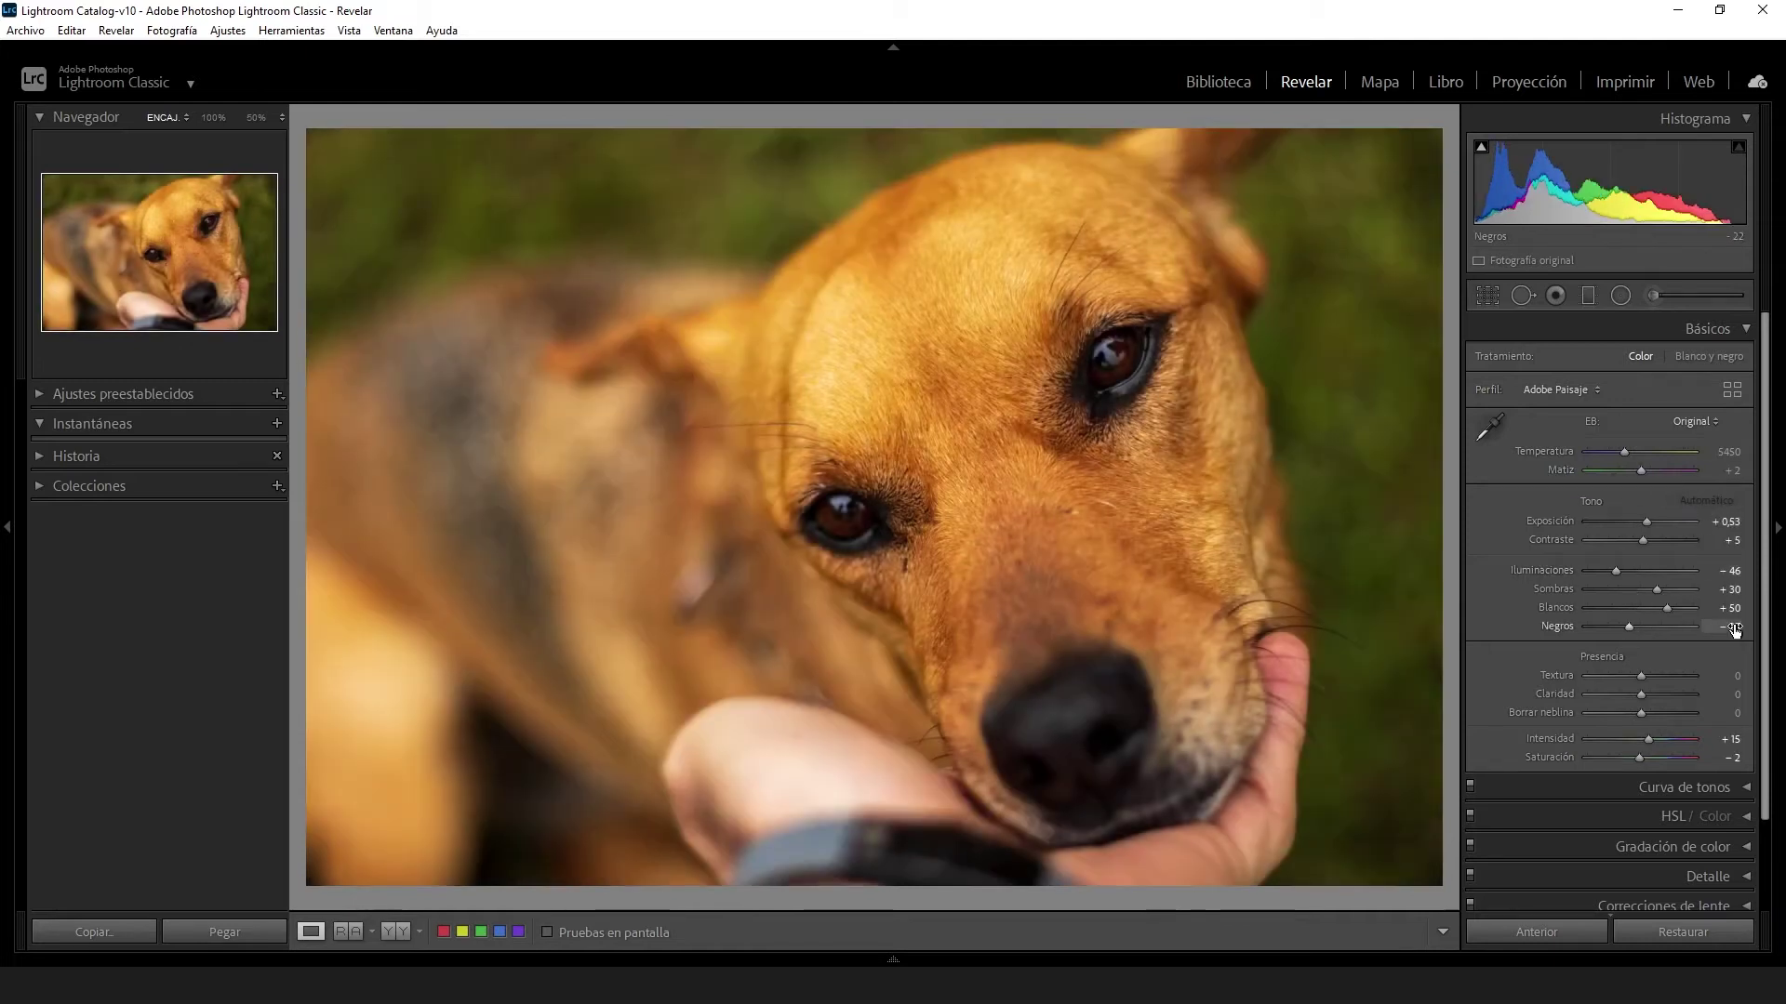
Tune tones to exposure +0,55, shadows +100, highlights −100, whites +67 and contrast about +1
mouse_move(1736, 636)
mouse_down()
mouse_move(1754, 635)
mouse_move(1727, 625)
mouse_up()
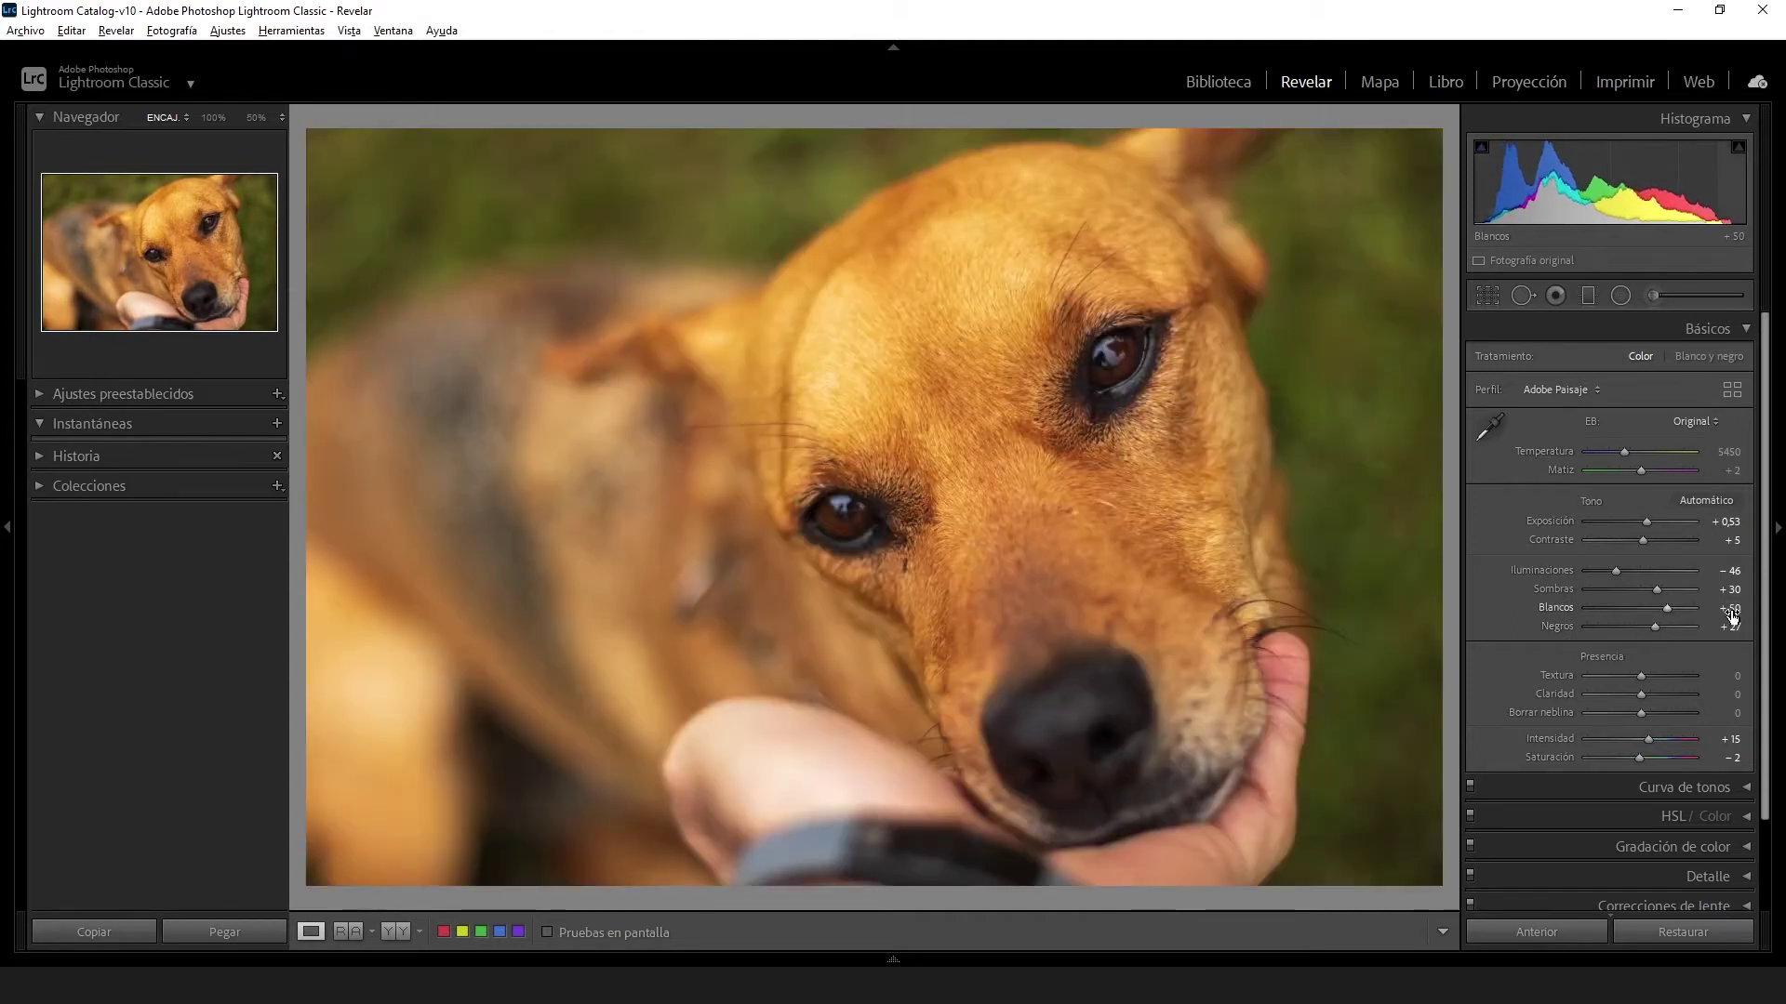
mouse_move(1730, 607)
mouse_down()
mouse_move(1753, 607)
mouse_move(1722, 611)
mouse_up()
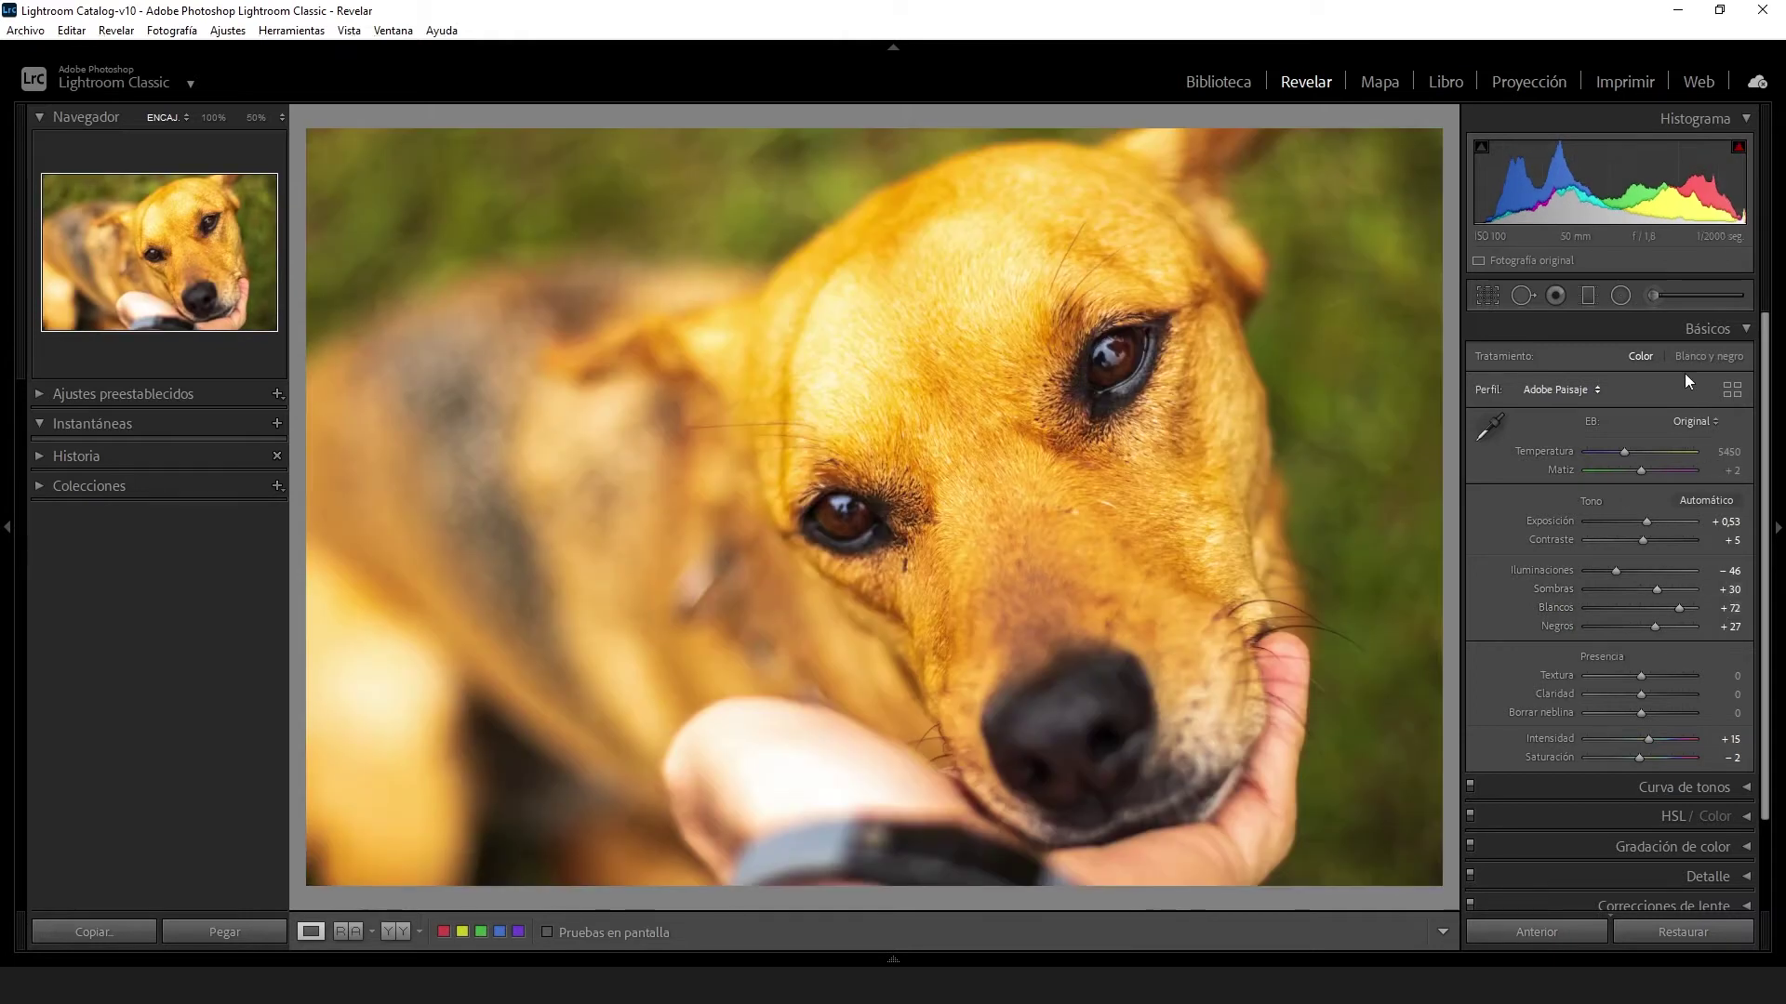
drag(1609, 186, 1623, 186)
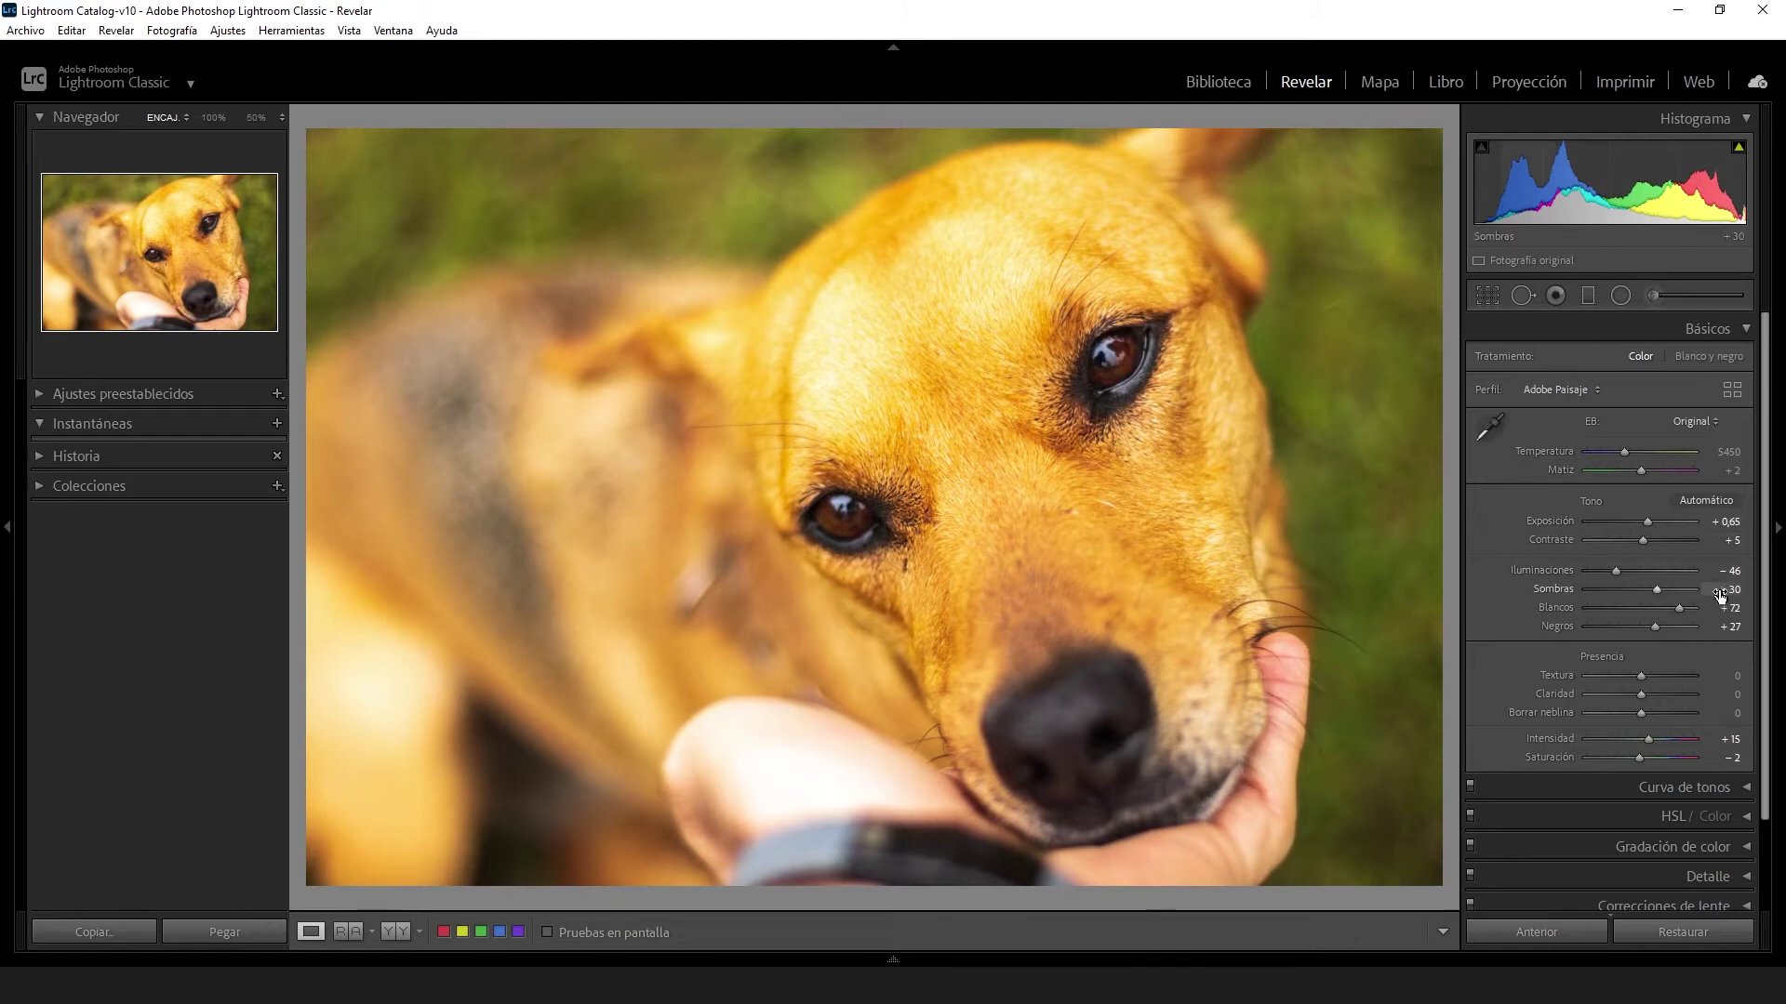
drag(1722, 595, 1776, 595)
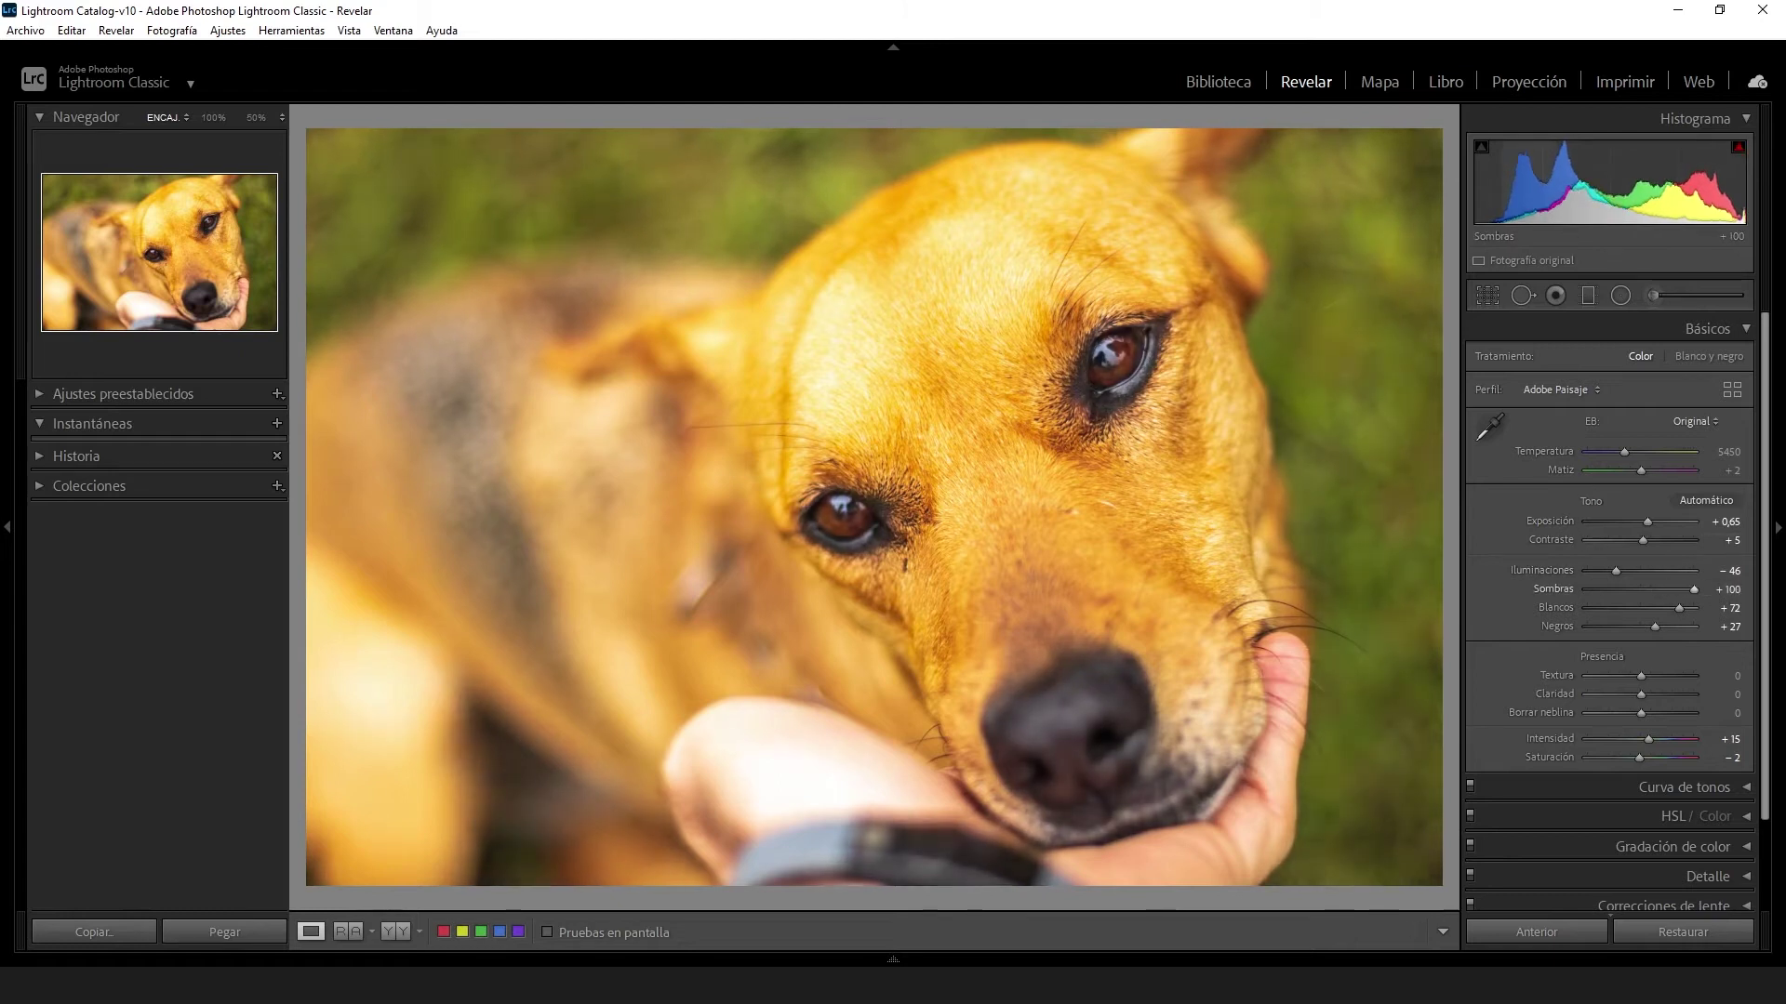
drag(1732, 571, 1678, 571)
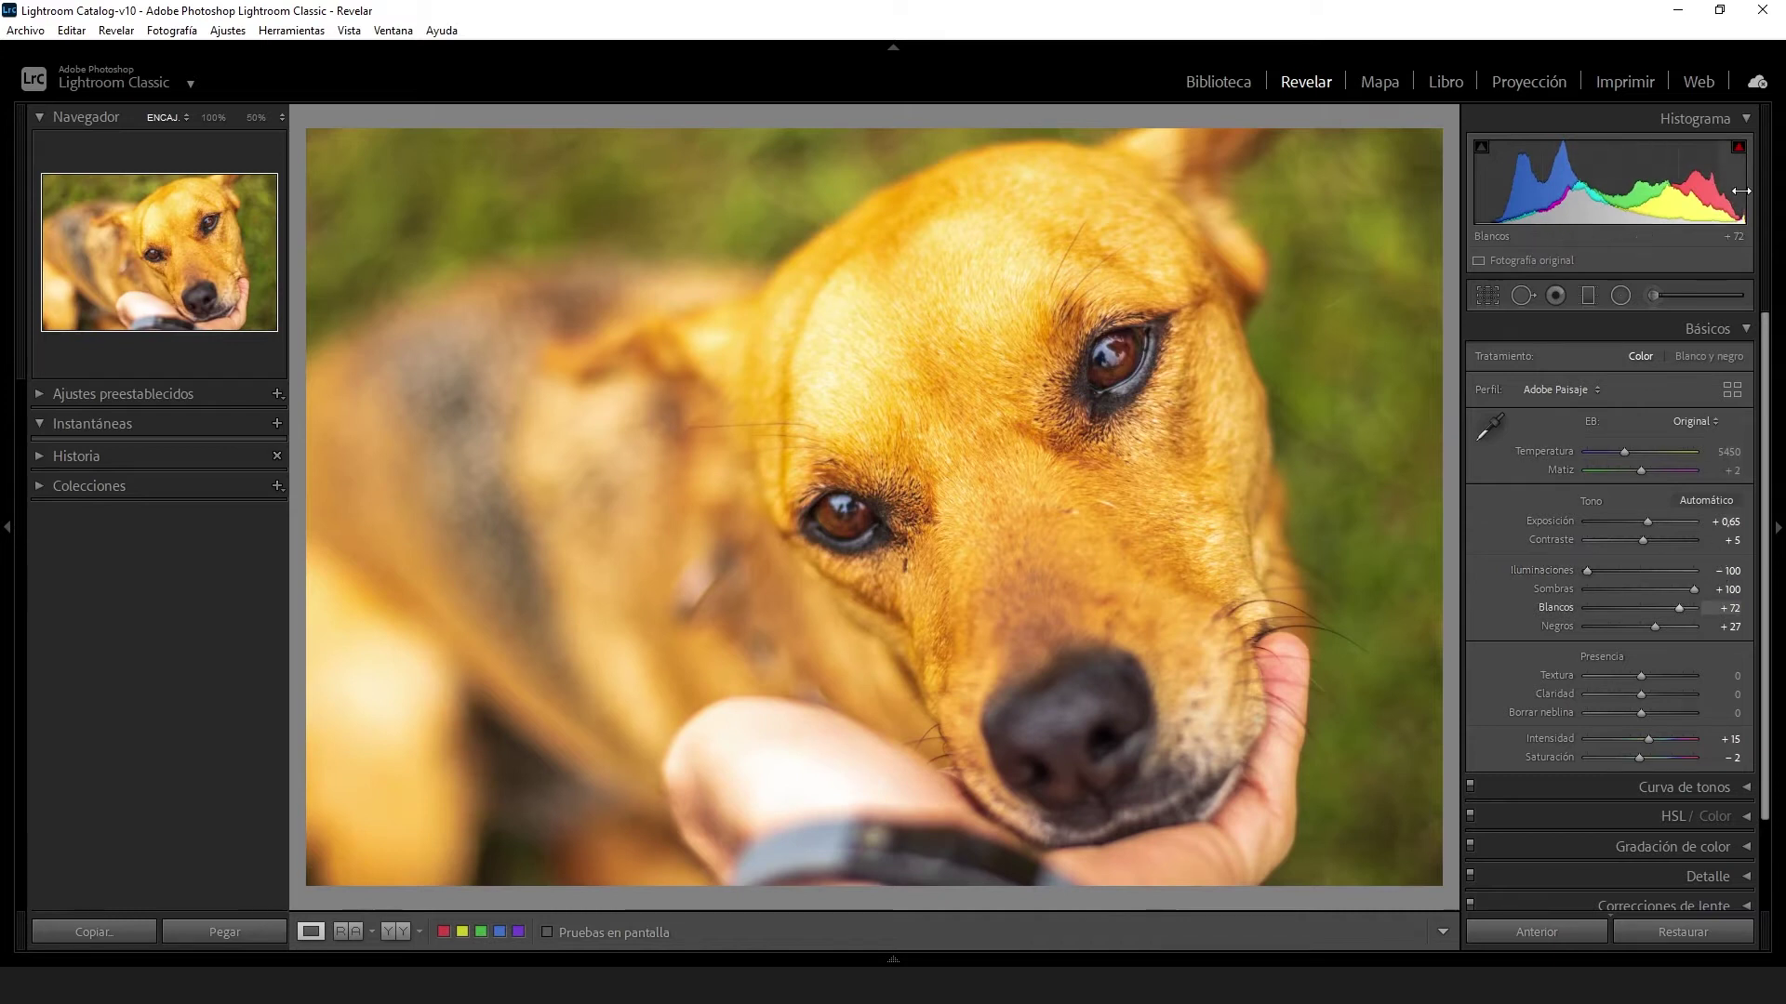
key(minus)
drag(1623, 186, 1609, 186)
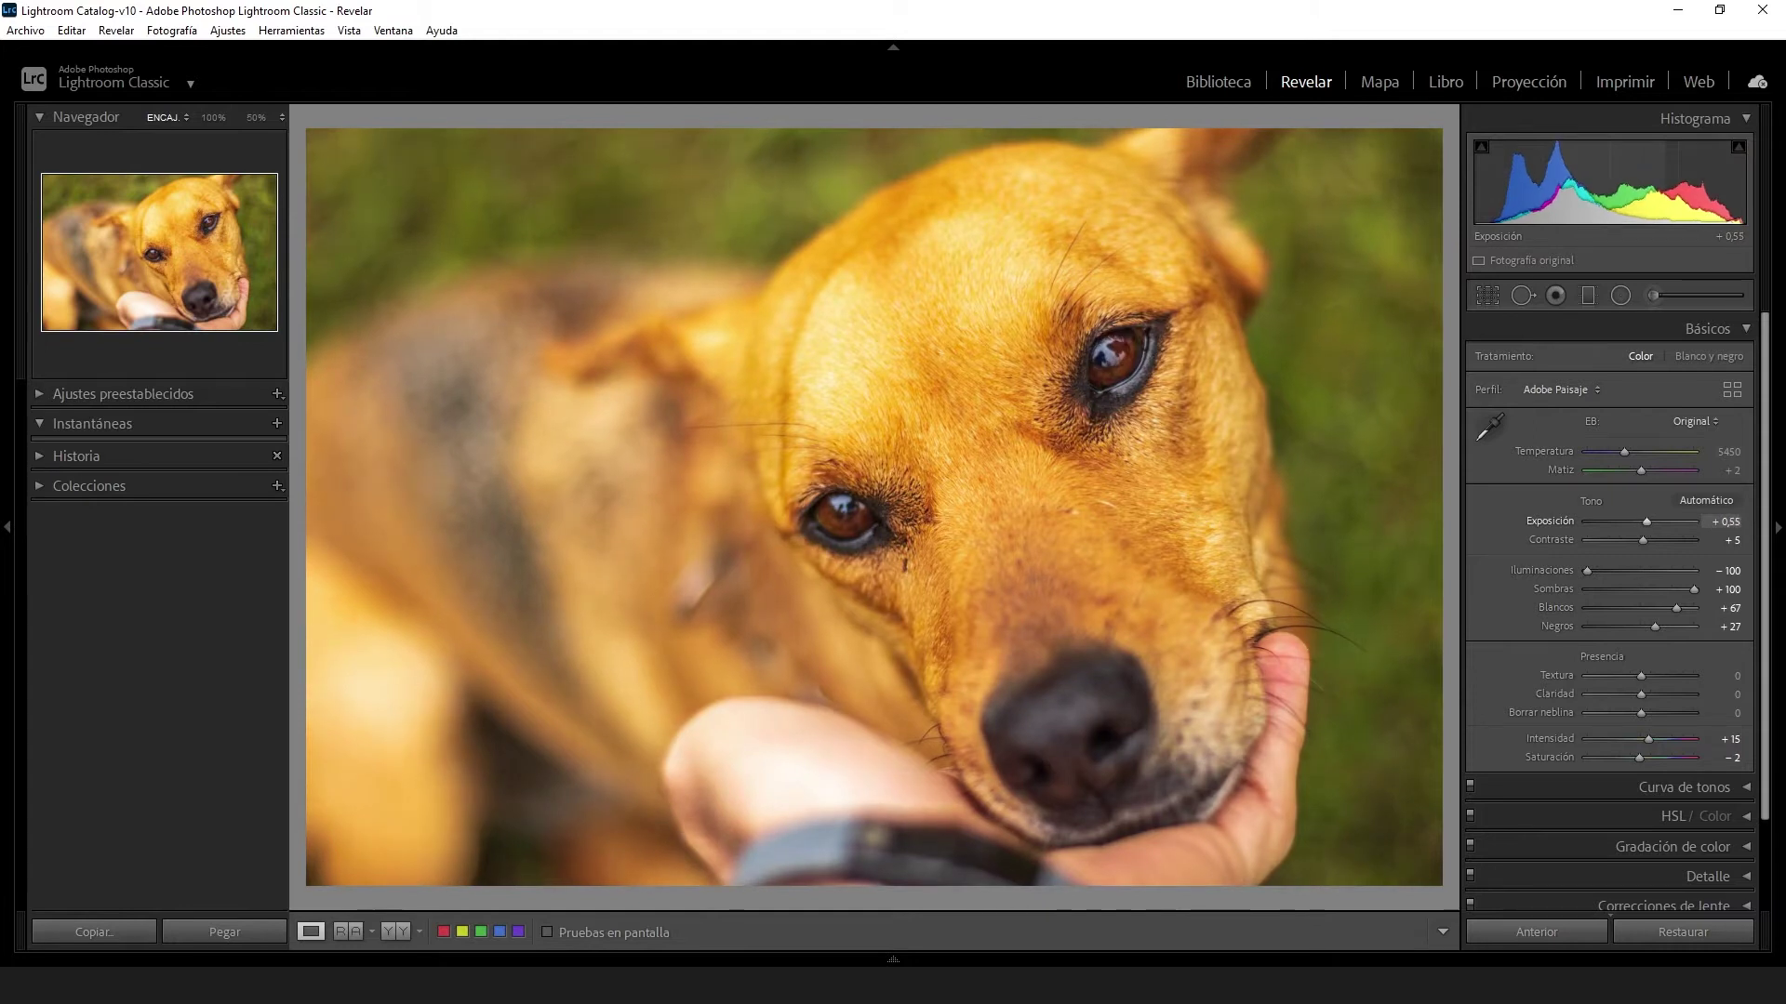
drag(1730, 541, 1723, 541)
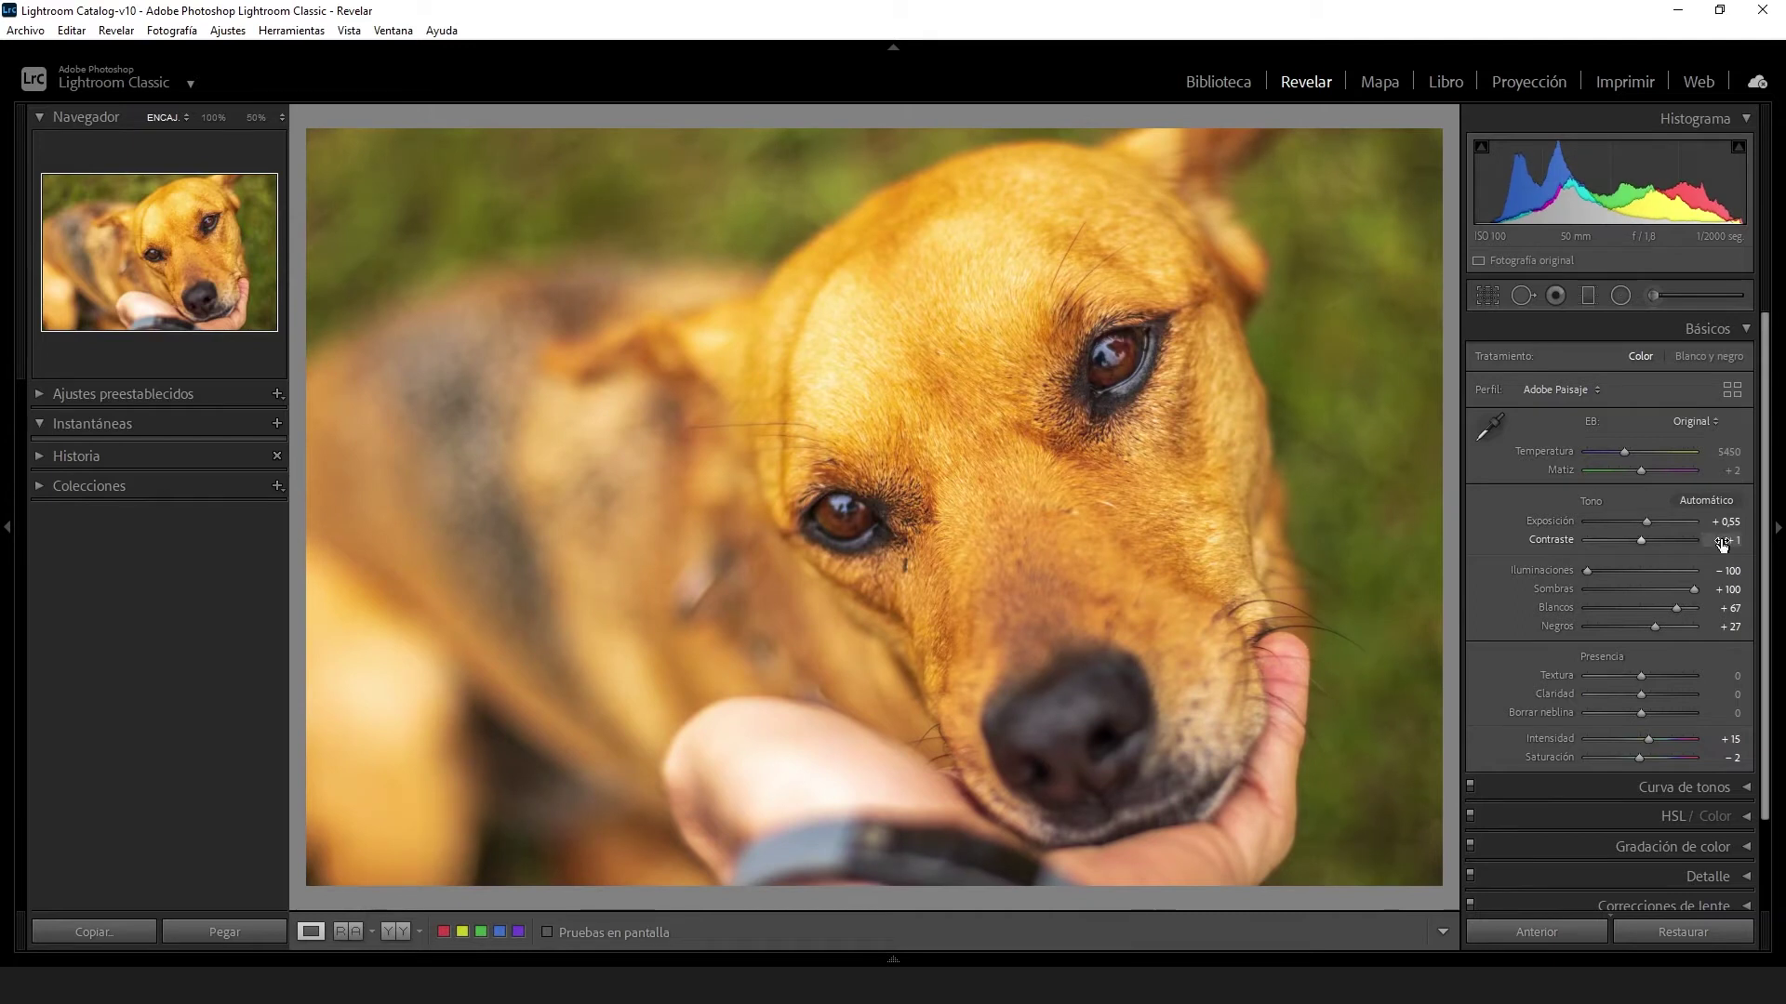
click(1489, 295)
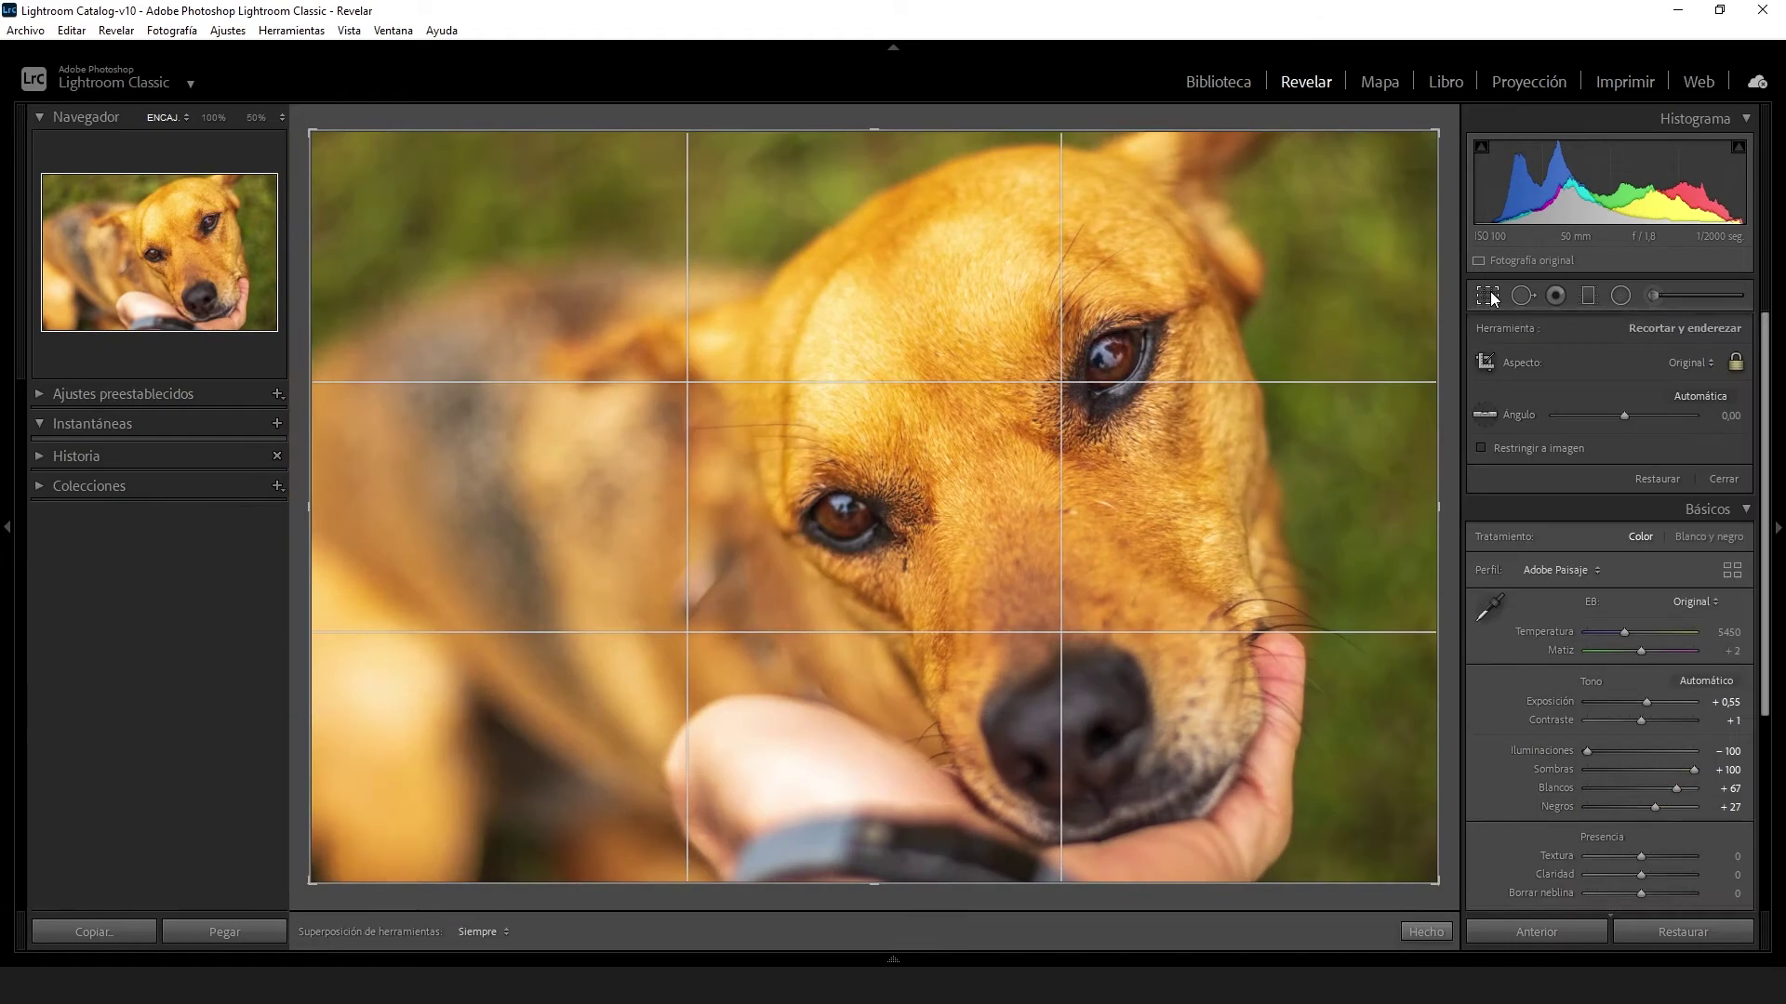
Apply a 1 x 1 square crop centred on the dog's face
click(1679, 364)
click(1581, 453)
drag(1142, 441, 1048, 423)
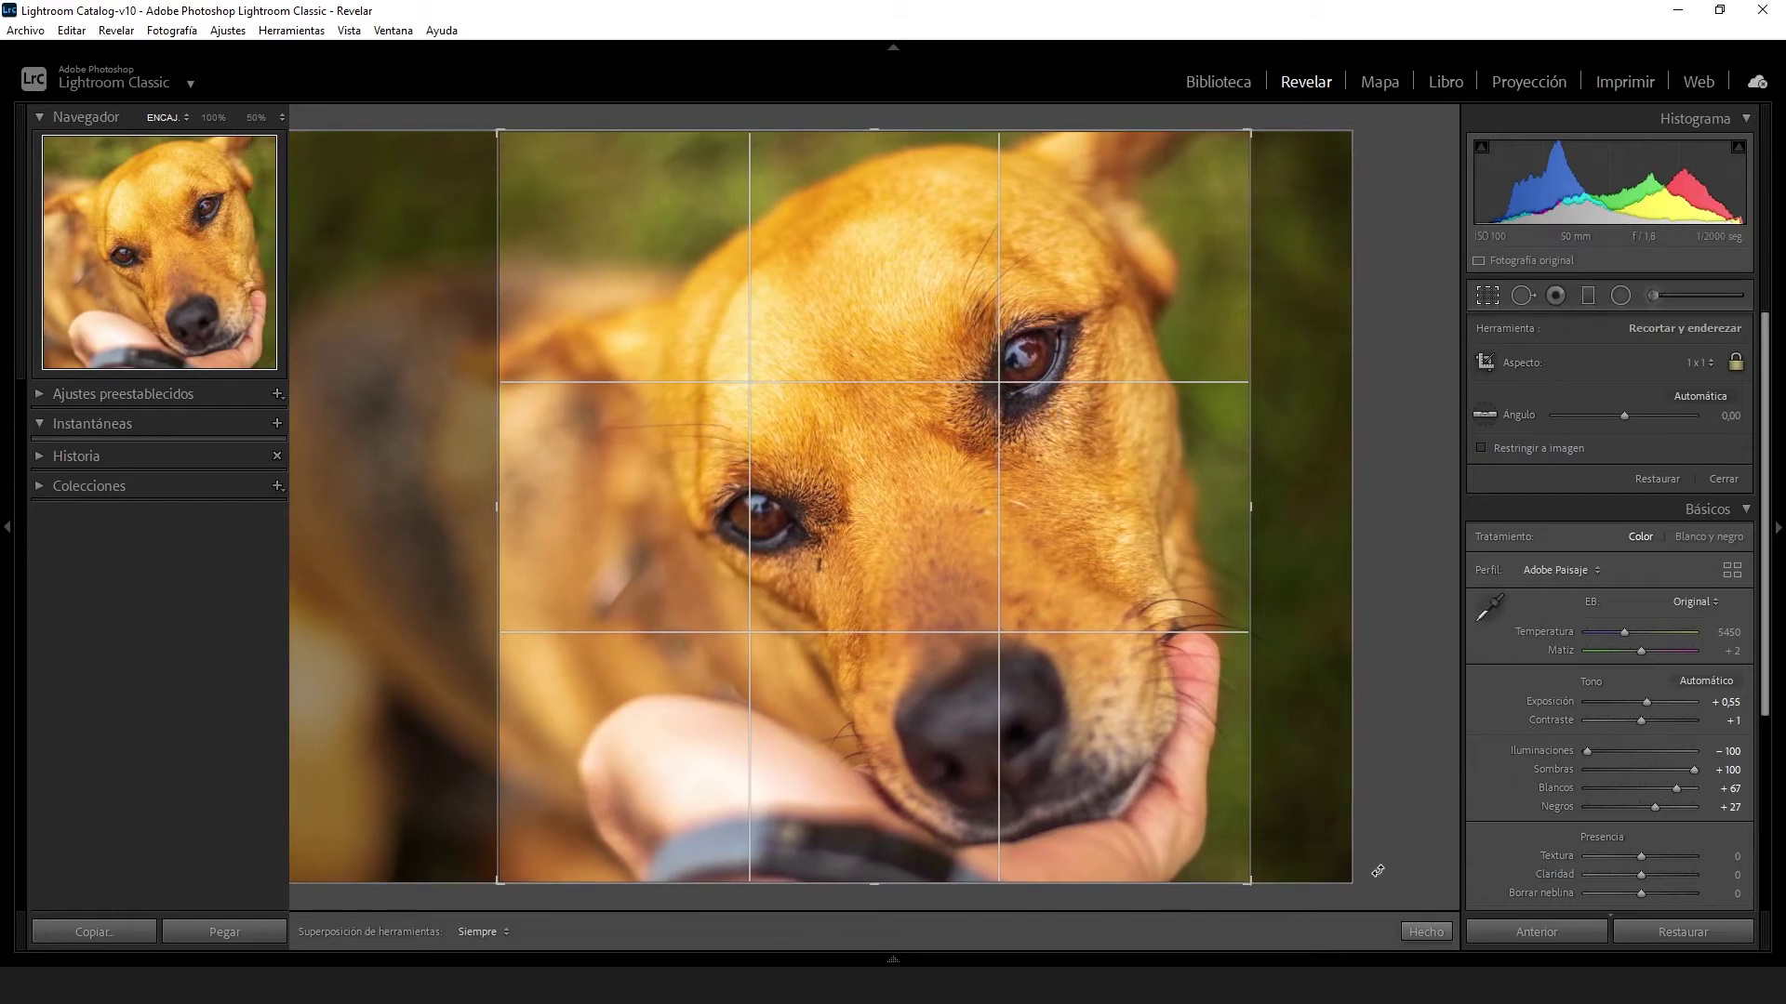
click(1424, 932)
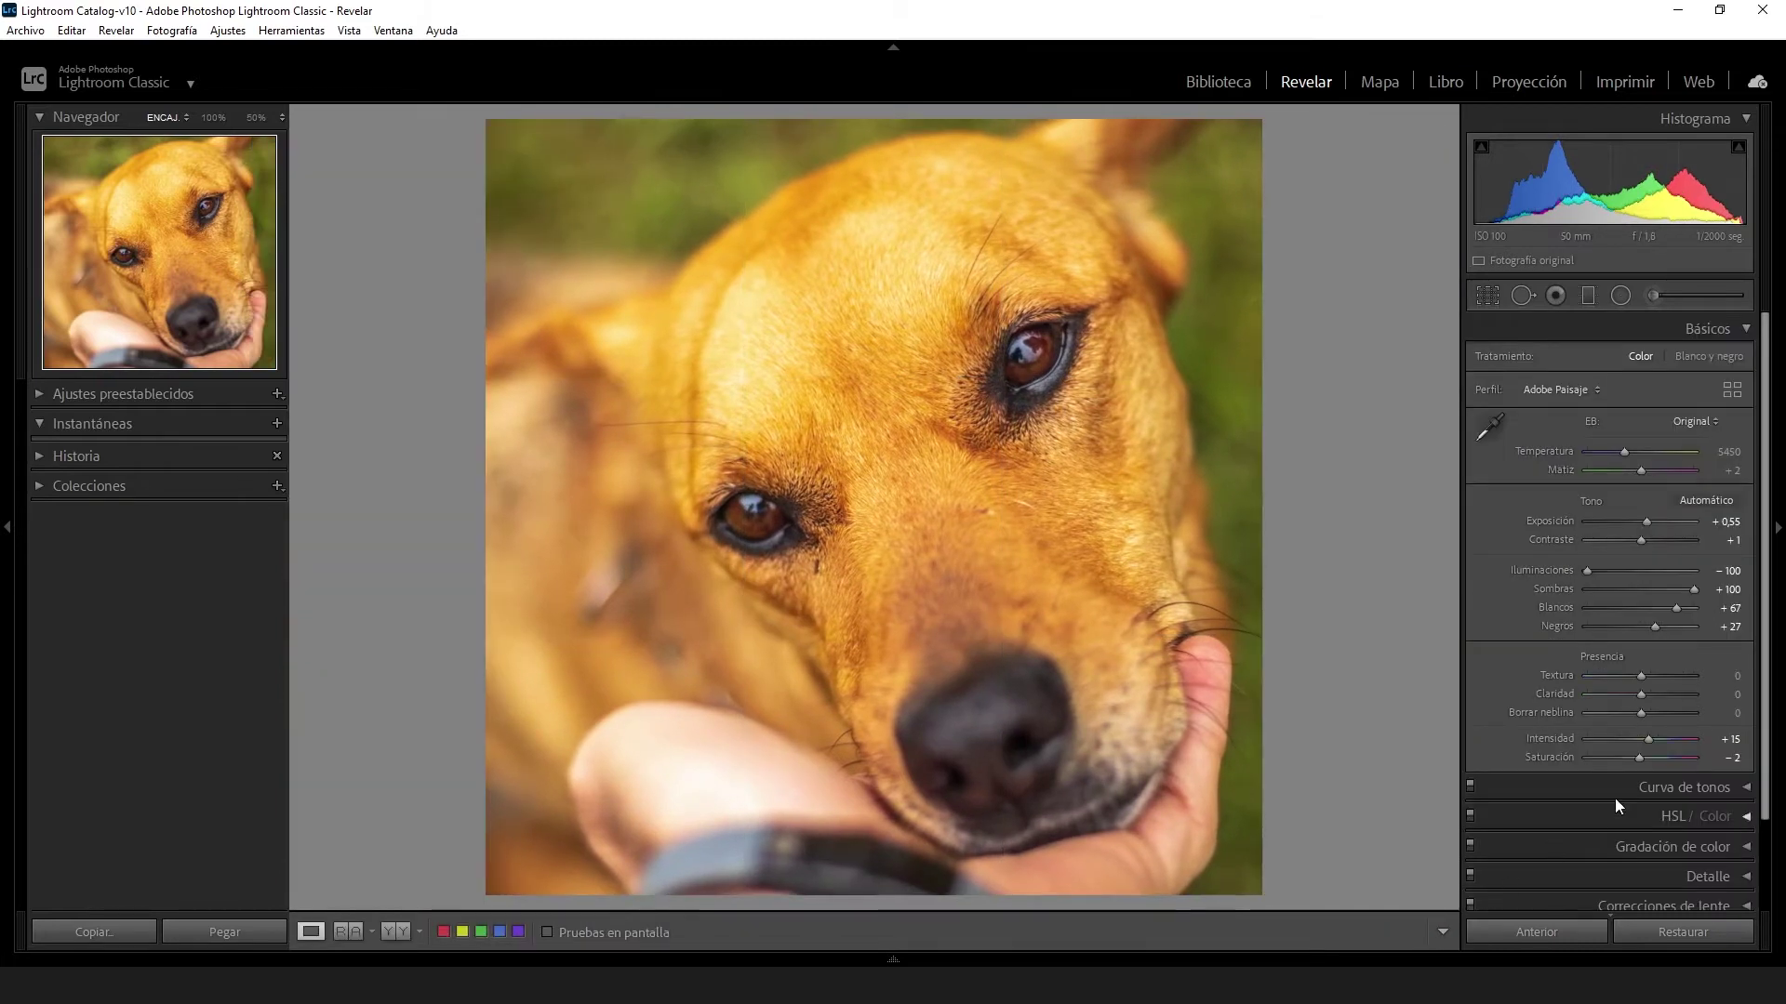
Retune the cropped portrait to blacks +20, exposure +0,29, whites +74 and vibrance −1
mouse_move(1730, 626)
mouse_down()
mouse_move(1651, 626)
mouse_move(1681, 607)
mouse_up()
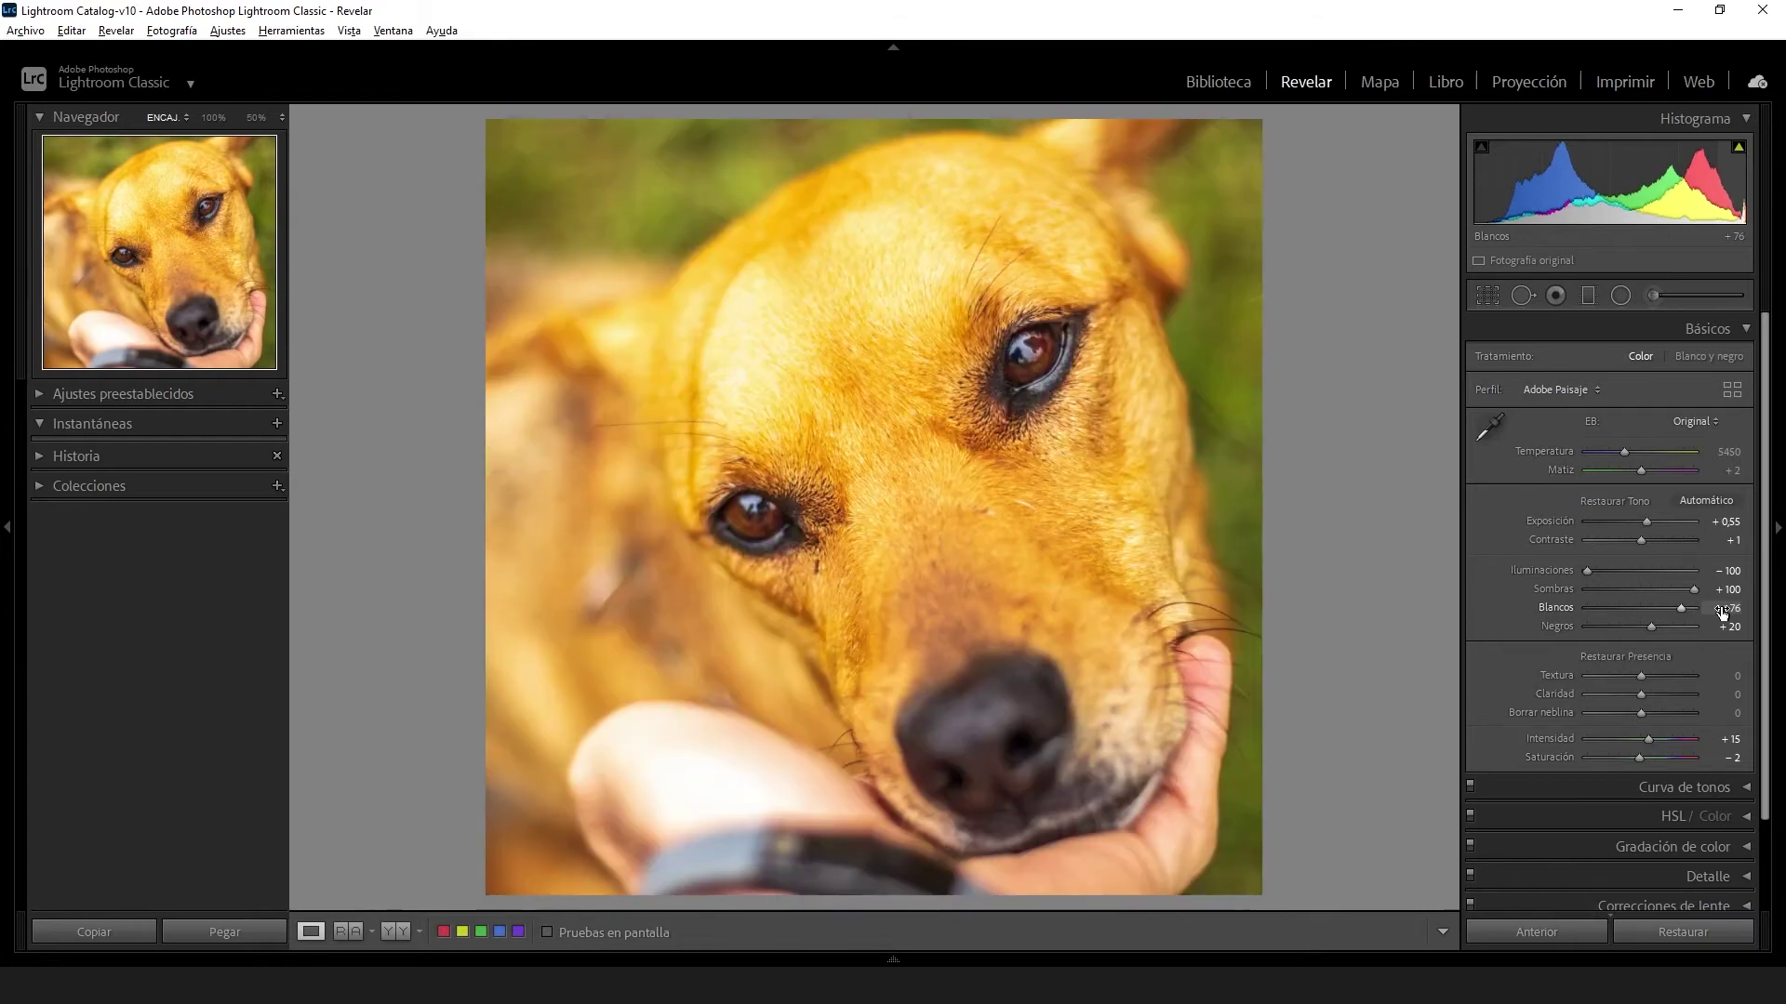
drag(1642, 160, 1613, 160)
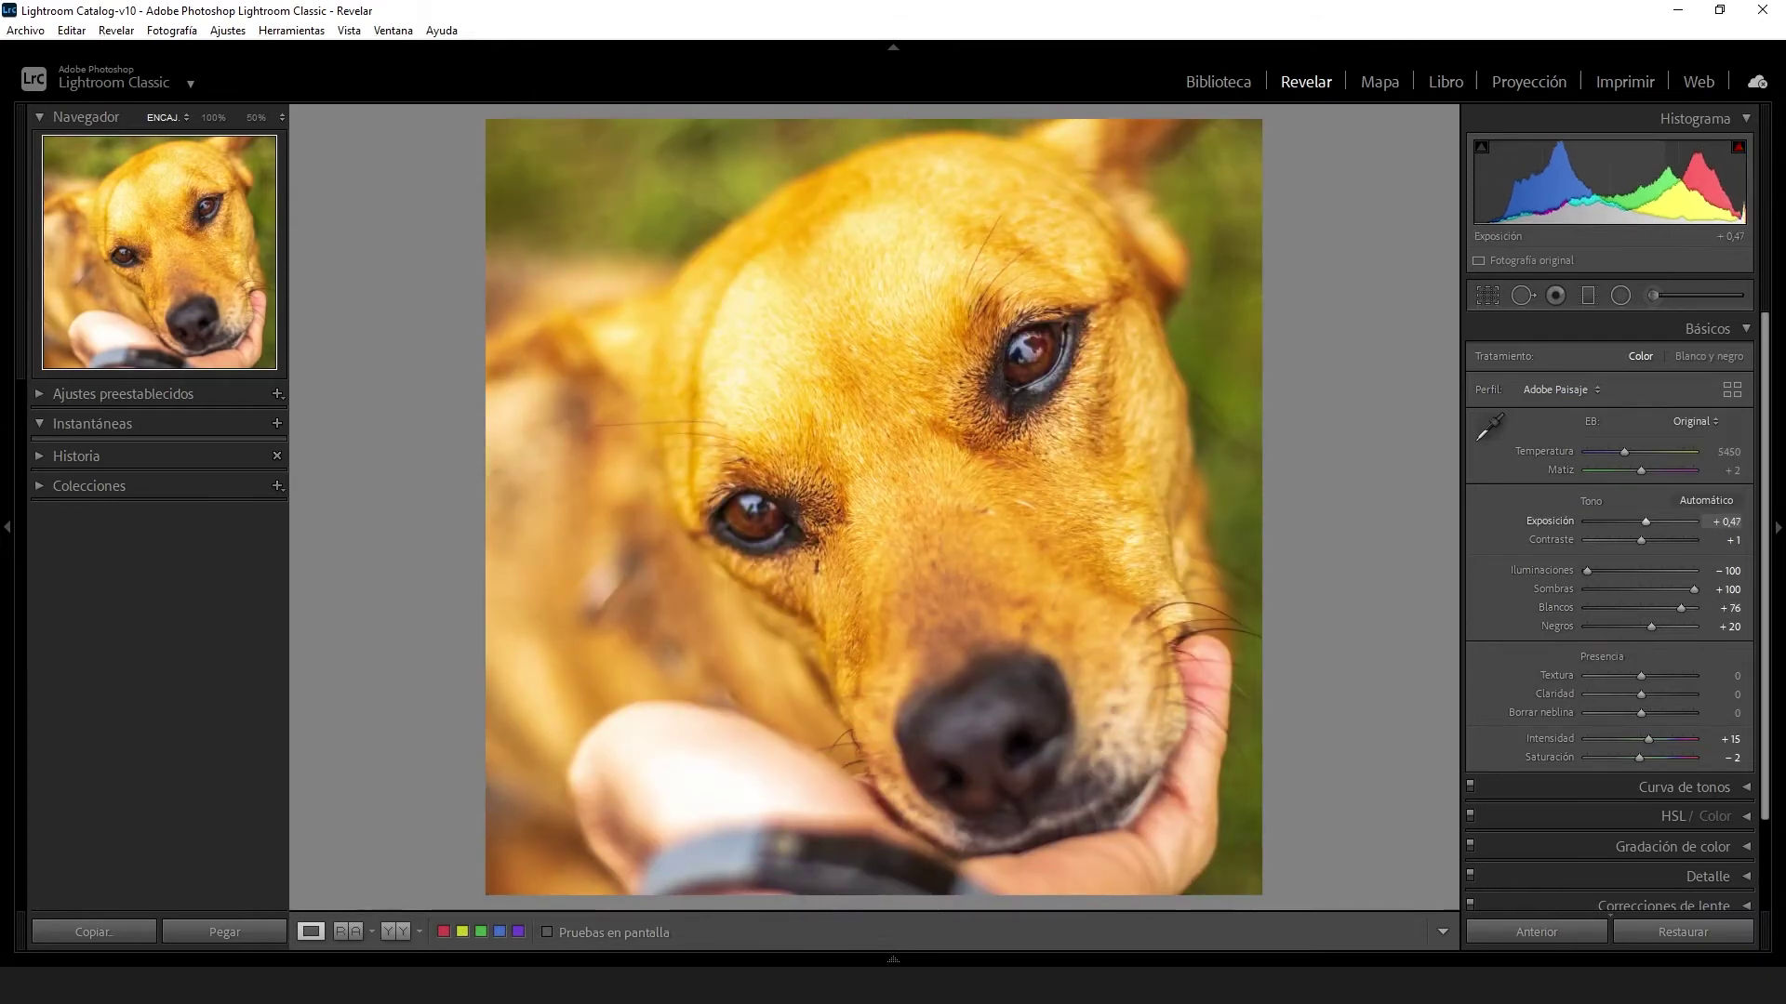
drag(1613, 160, 1598, 160)
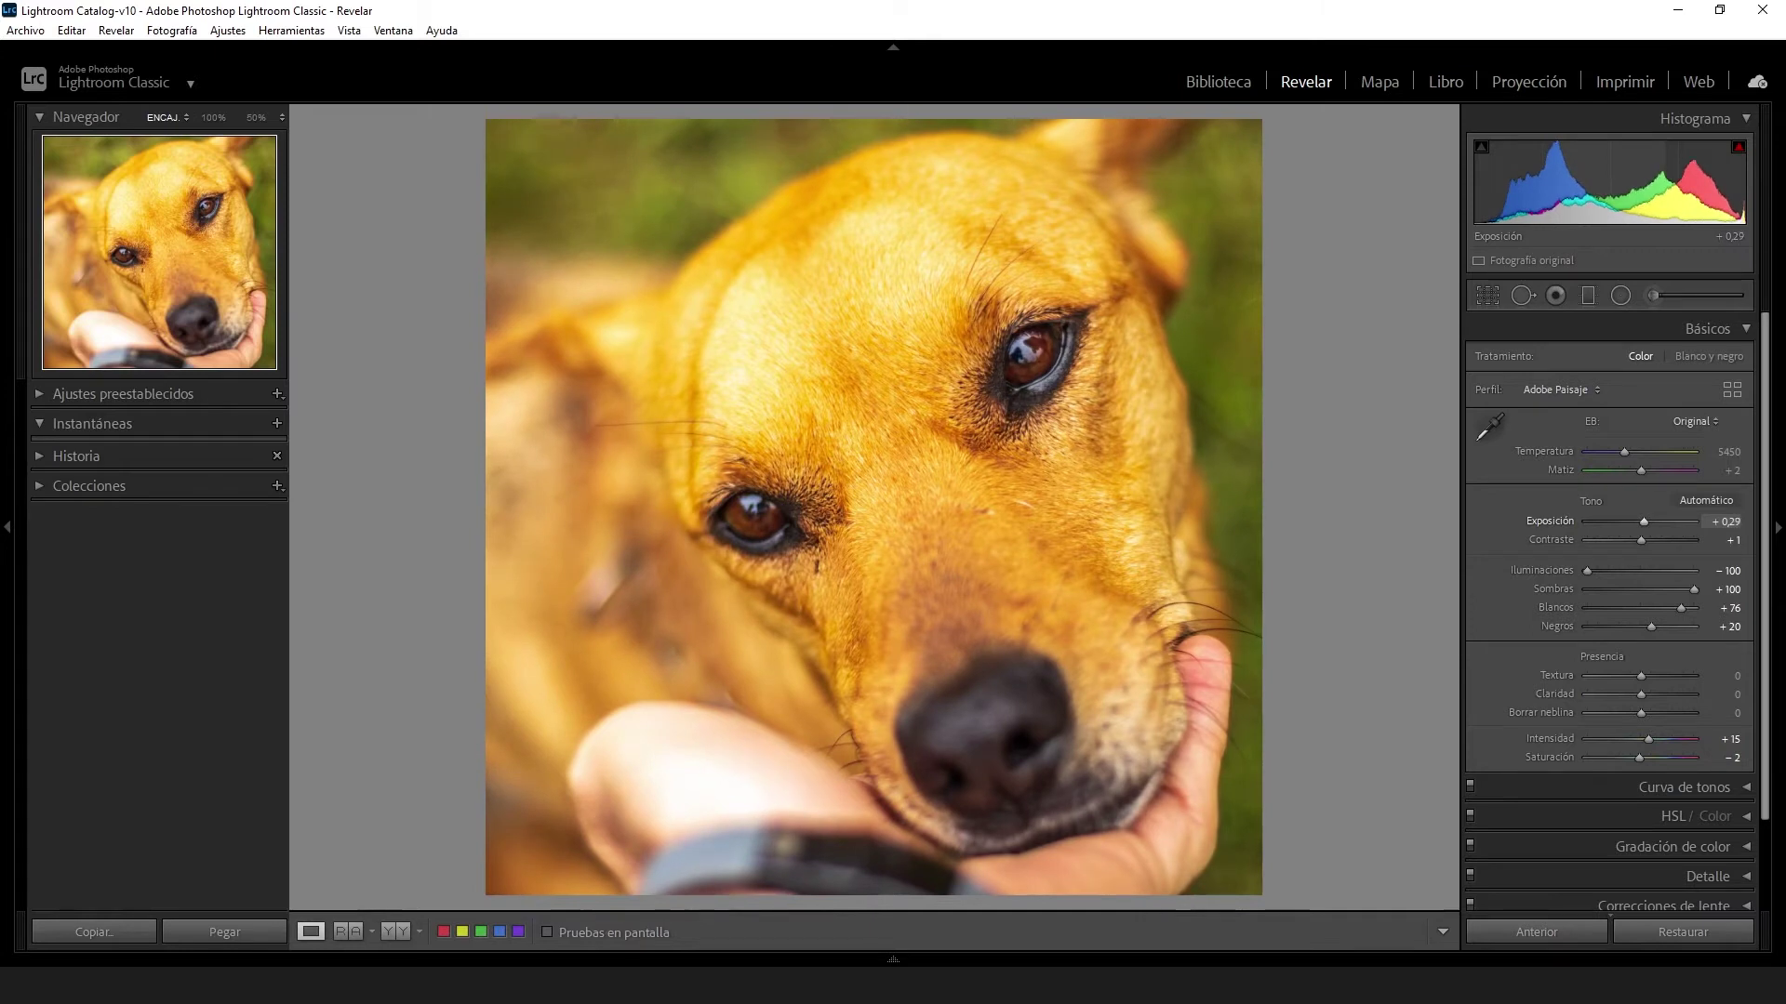
drag(1711, 177, 1705, 177)
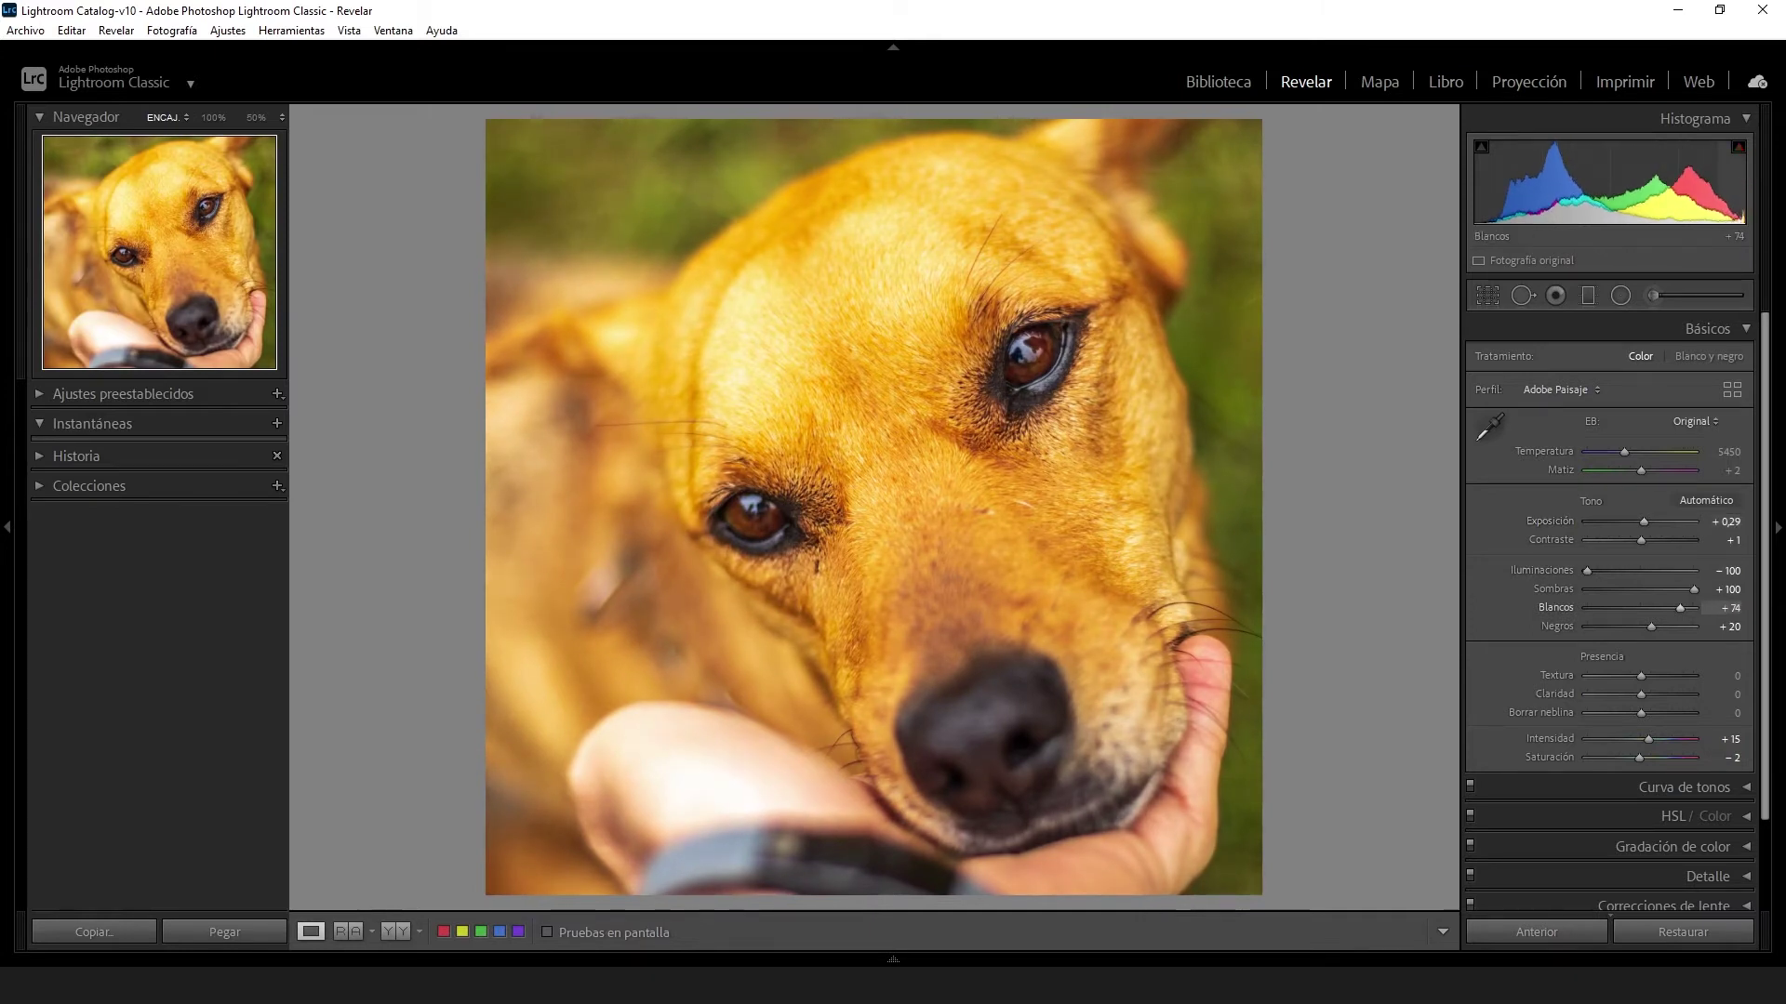
drag(1493, 177, 1512, 176)
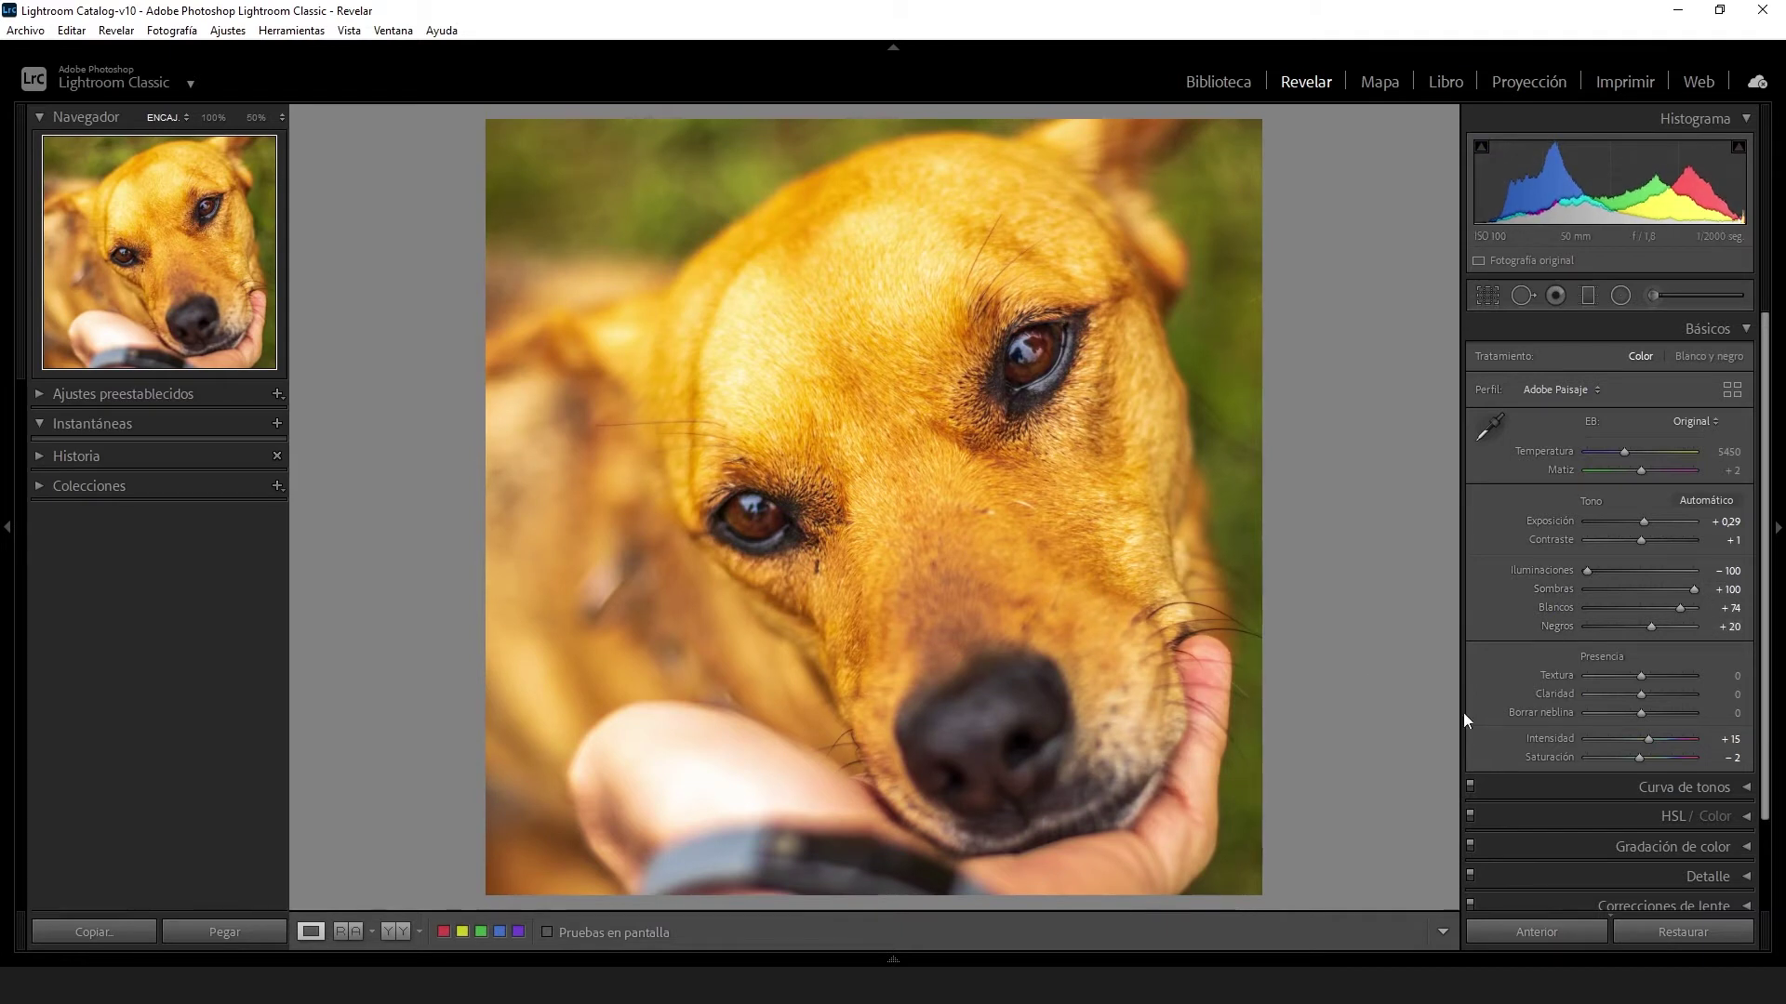
drag(1740, 744, 1728, 757)
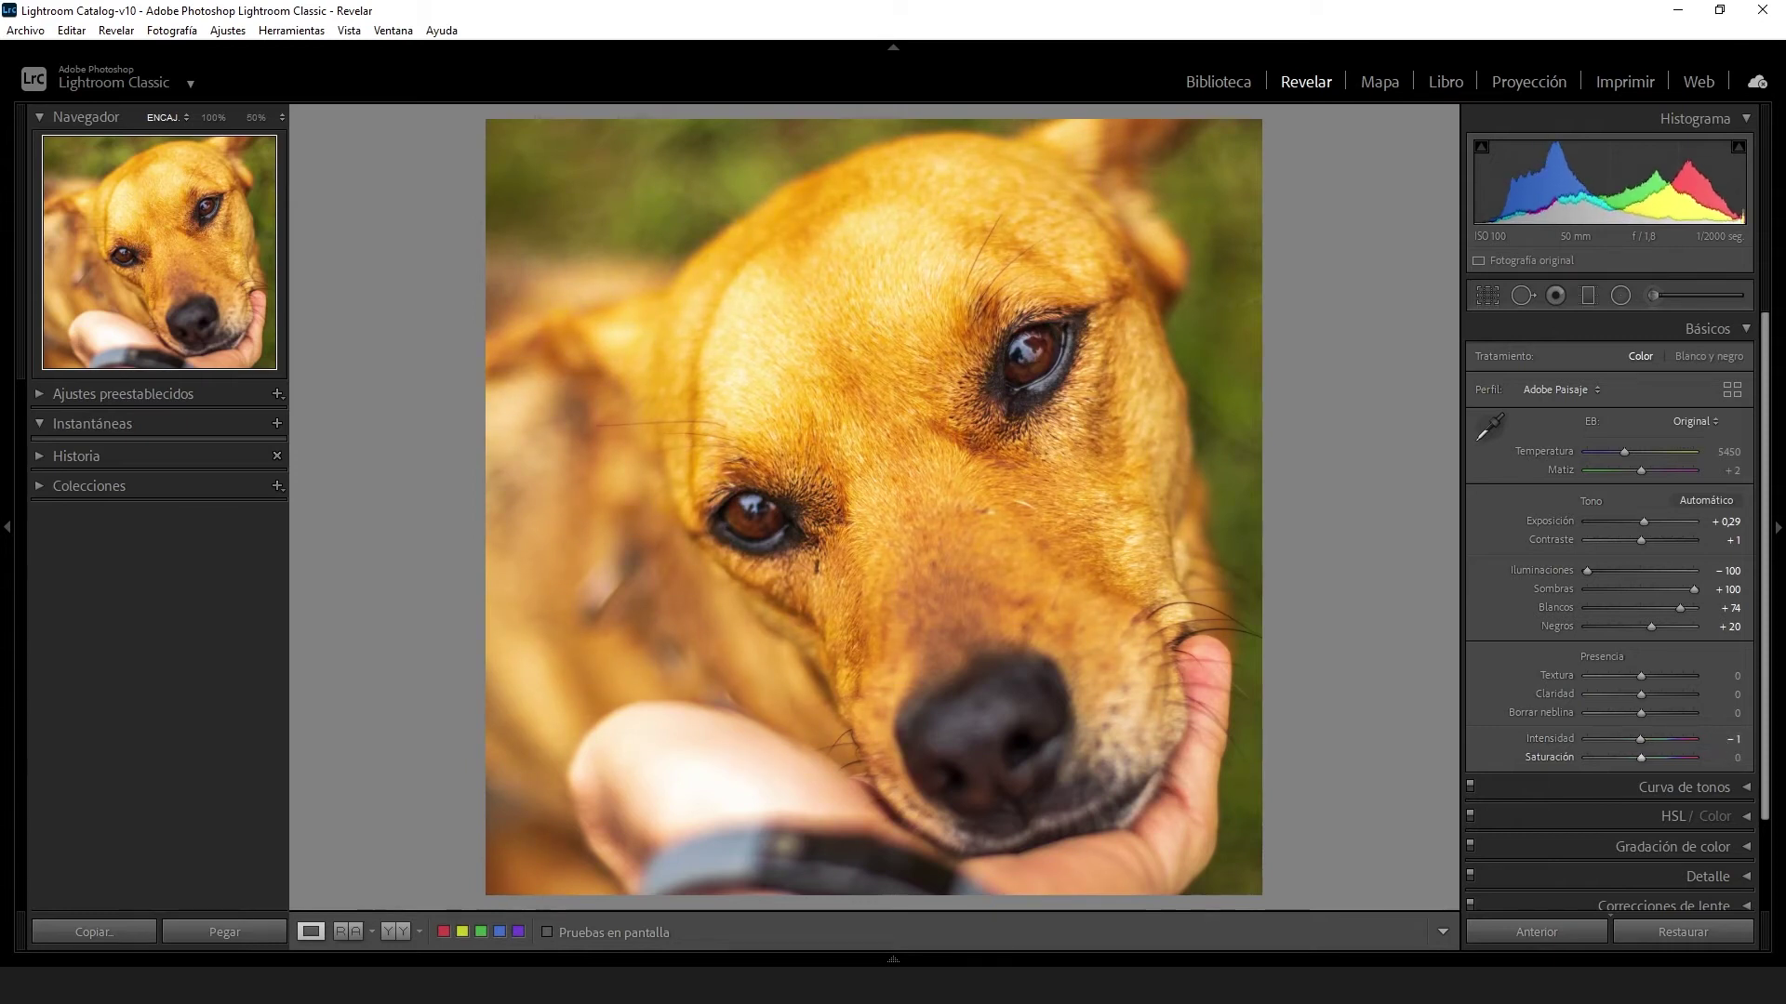
click(1656, 815)
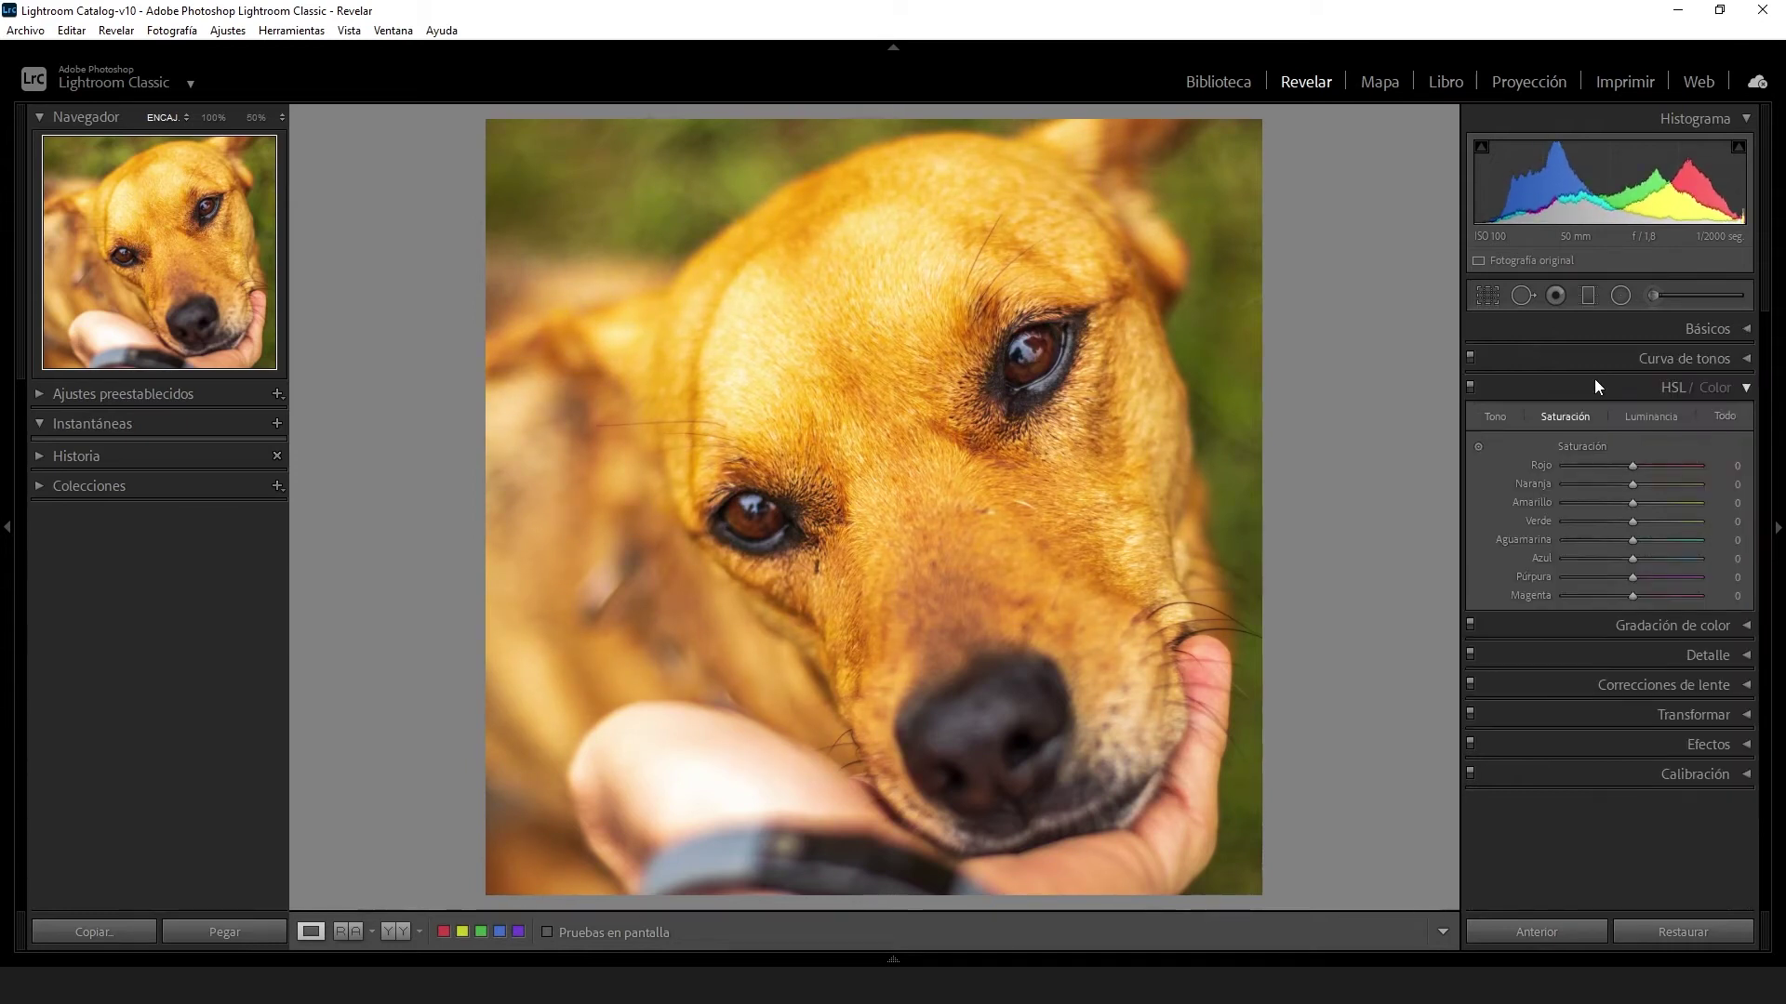
Shift the yellow and green hues from the fur and desaturate the yellows and greens
click(1494, 419)
click(1478, 447)
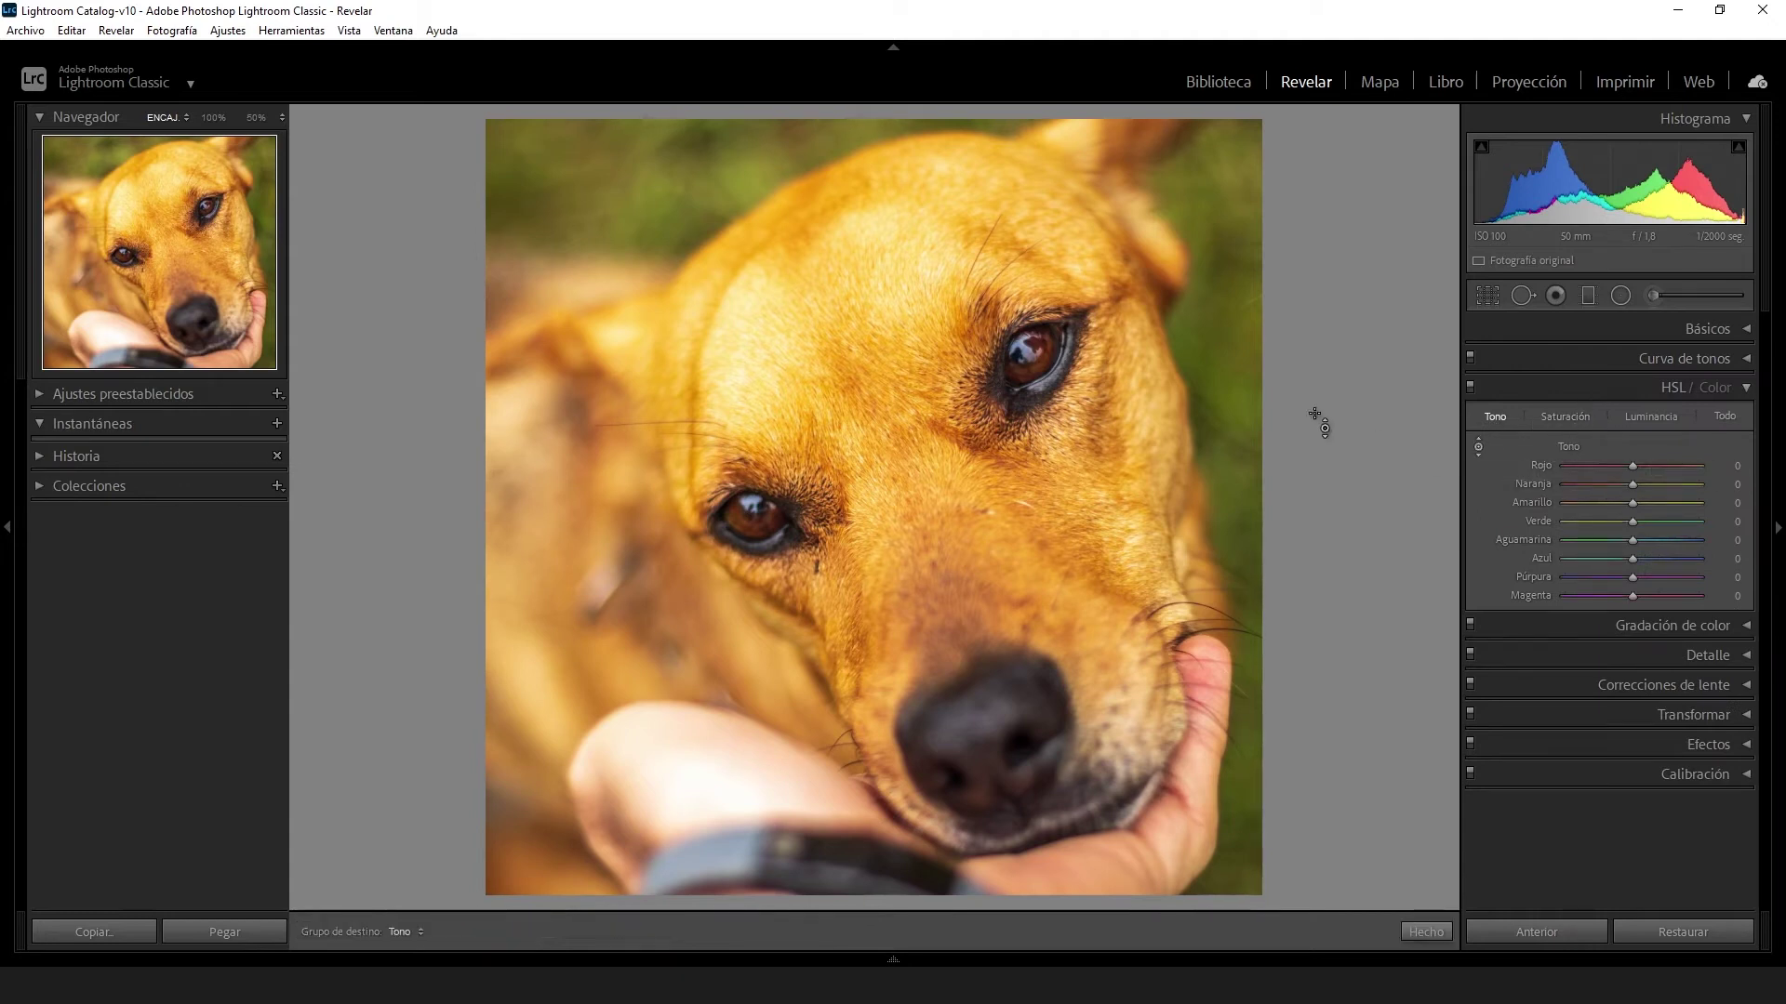
mouse_move(1241, 398)
mouse_down()
mouse_move(1241, 363)
mouse_move(1242, 441)
mouse_move(1241, 412)
mouse_up()
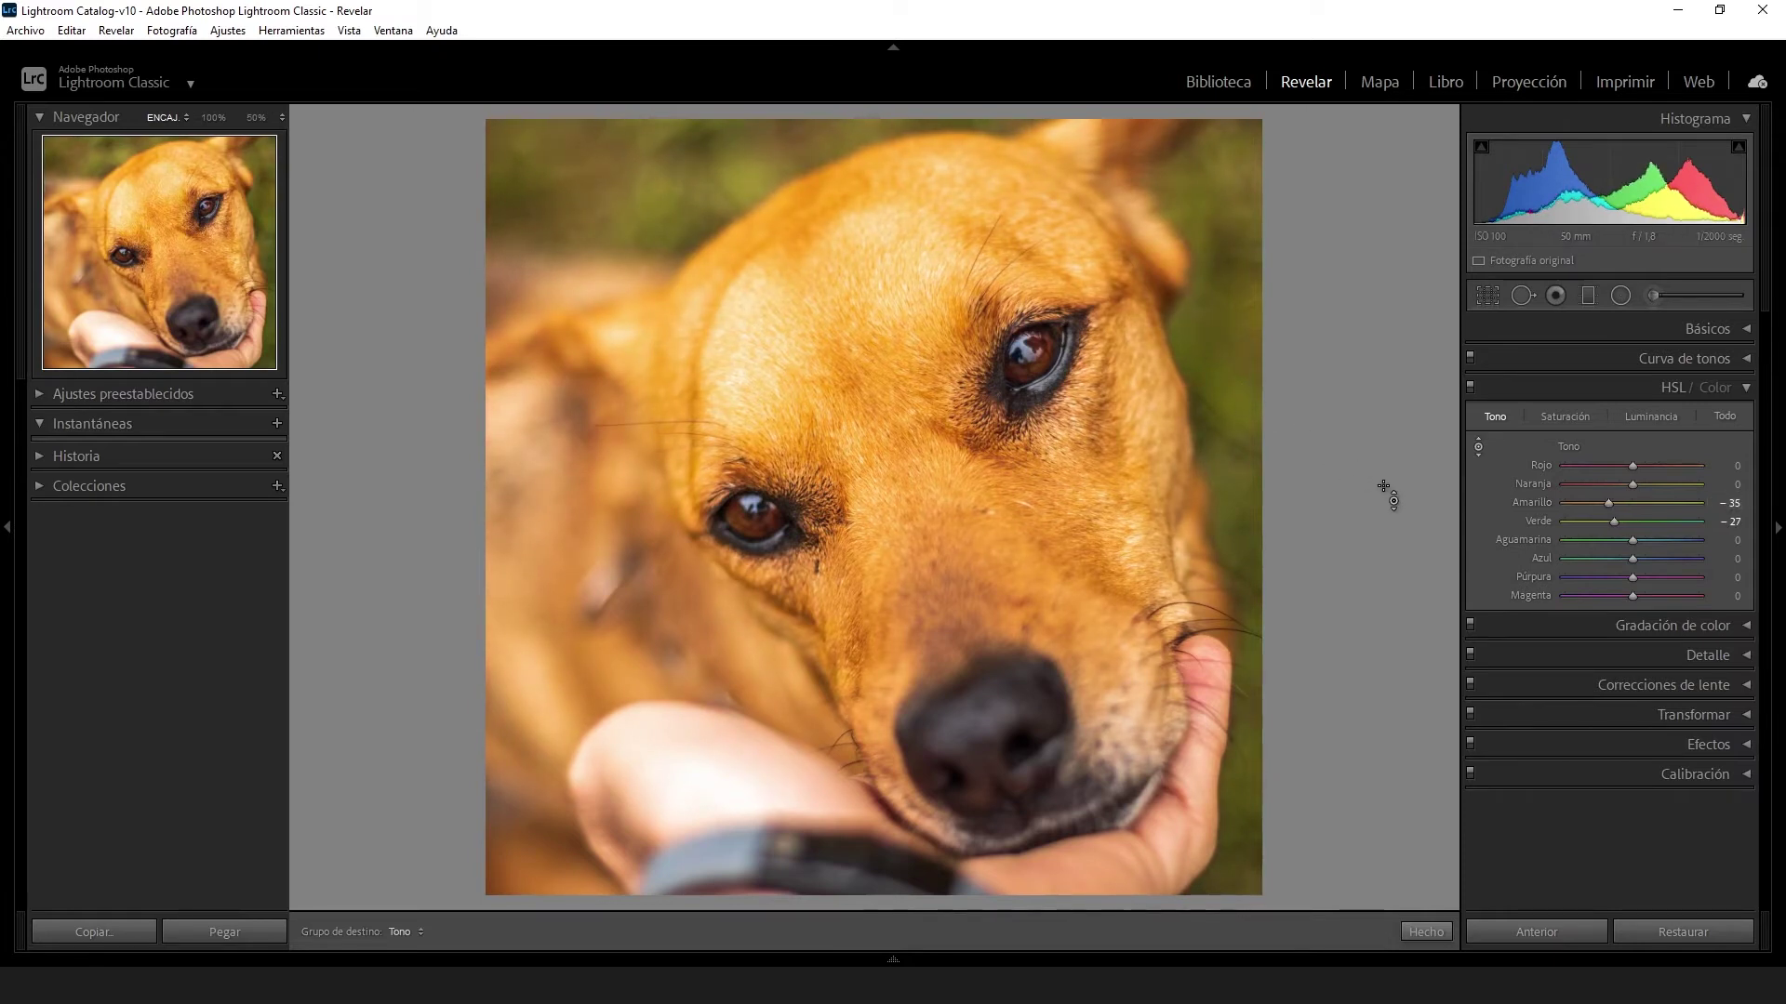
click(1565, 418)
drag(1281, 419, 1225, 400)
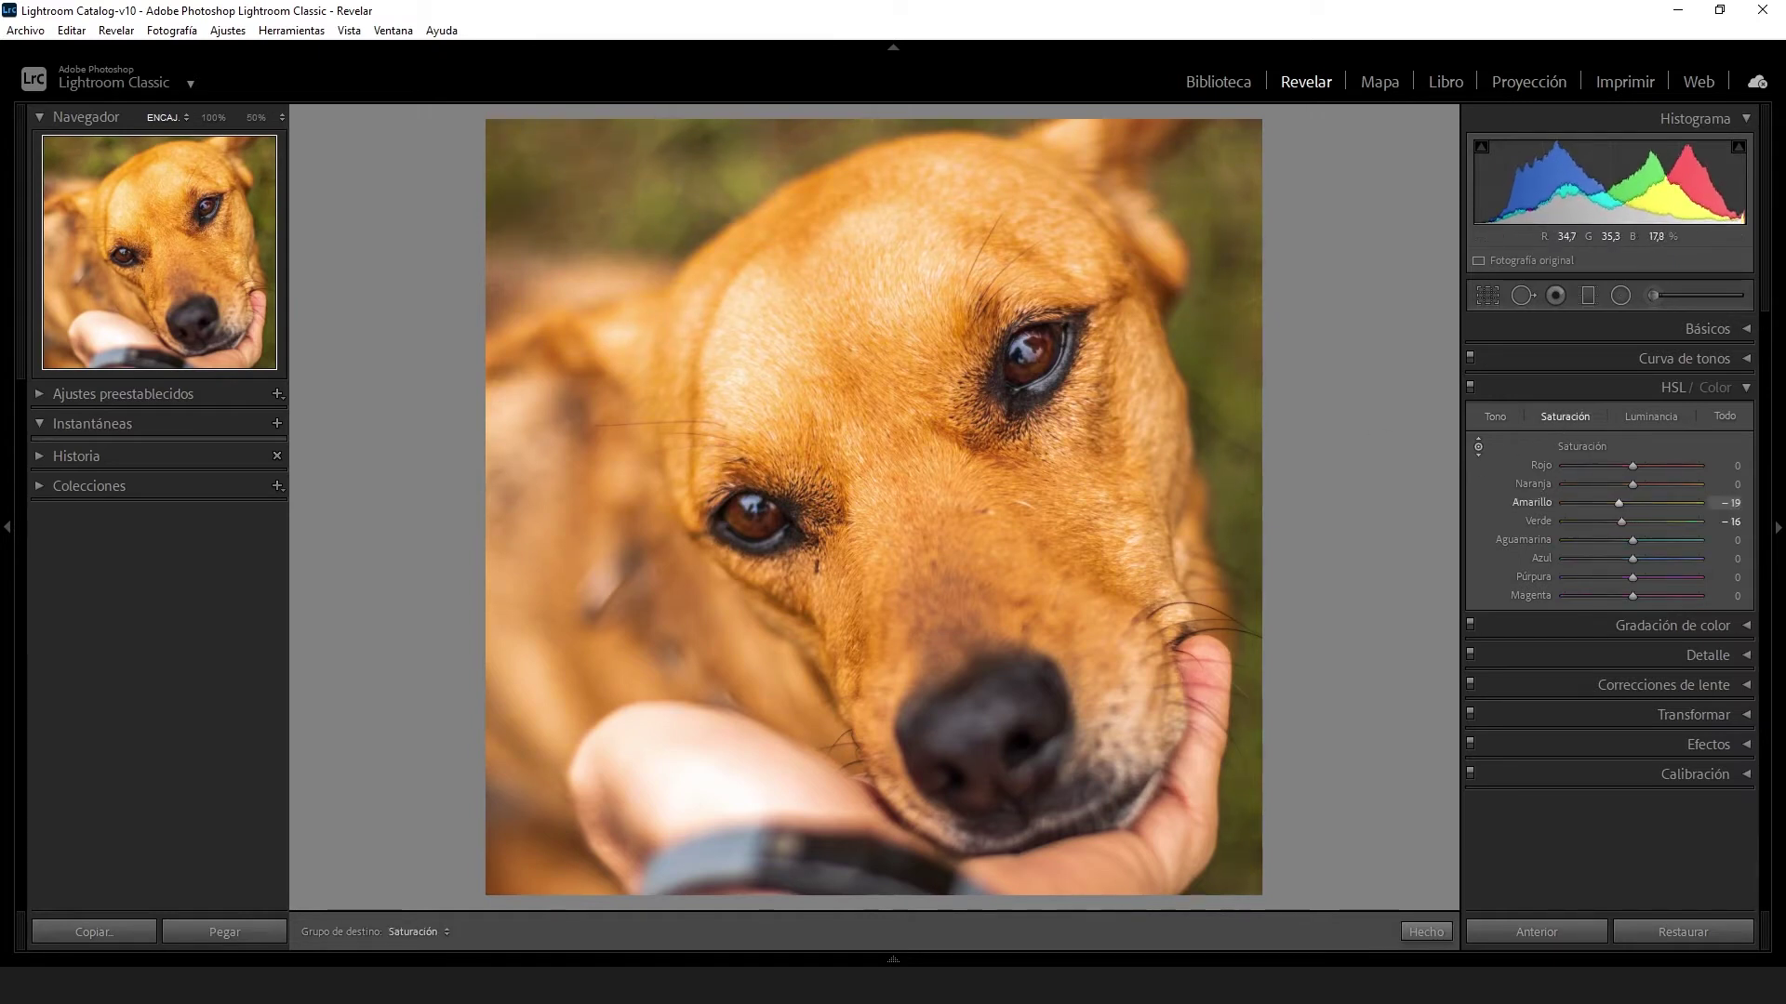
mouse_move(1227, 405)
mouse_down()
mouse_move(1227, 447)
mouse_move(1231, 407)
mouse_up()
Nudge the fur's orange and yellow hues down, ending at orange −6, yellow −37, green −27
click(1638, 417)
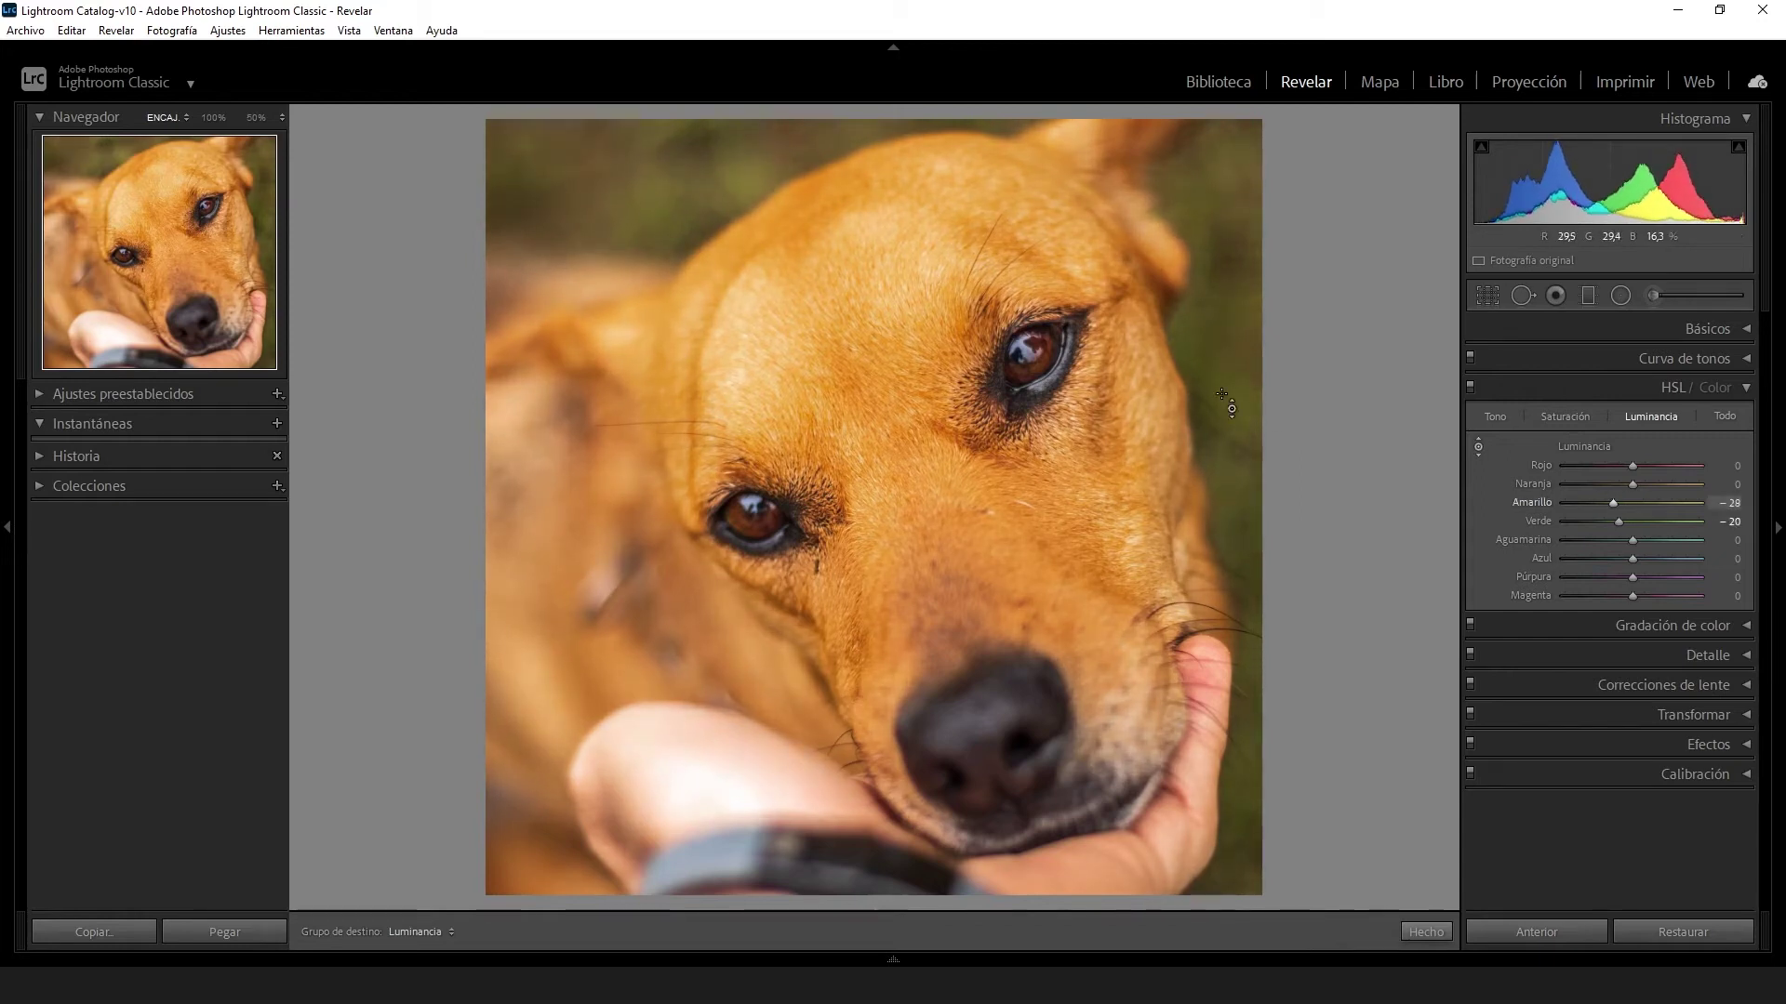
click(1495, 416)
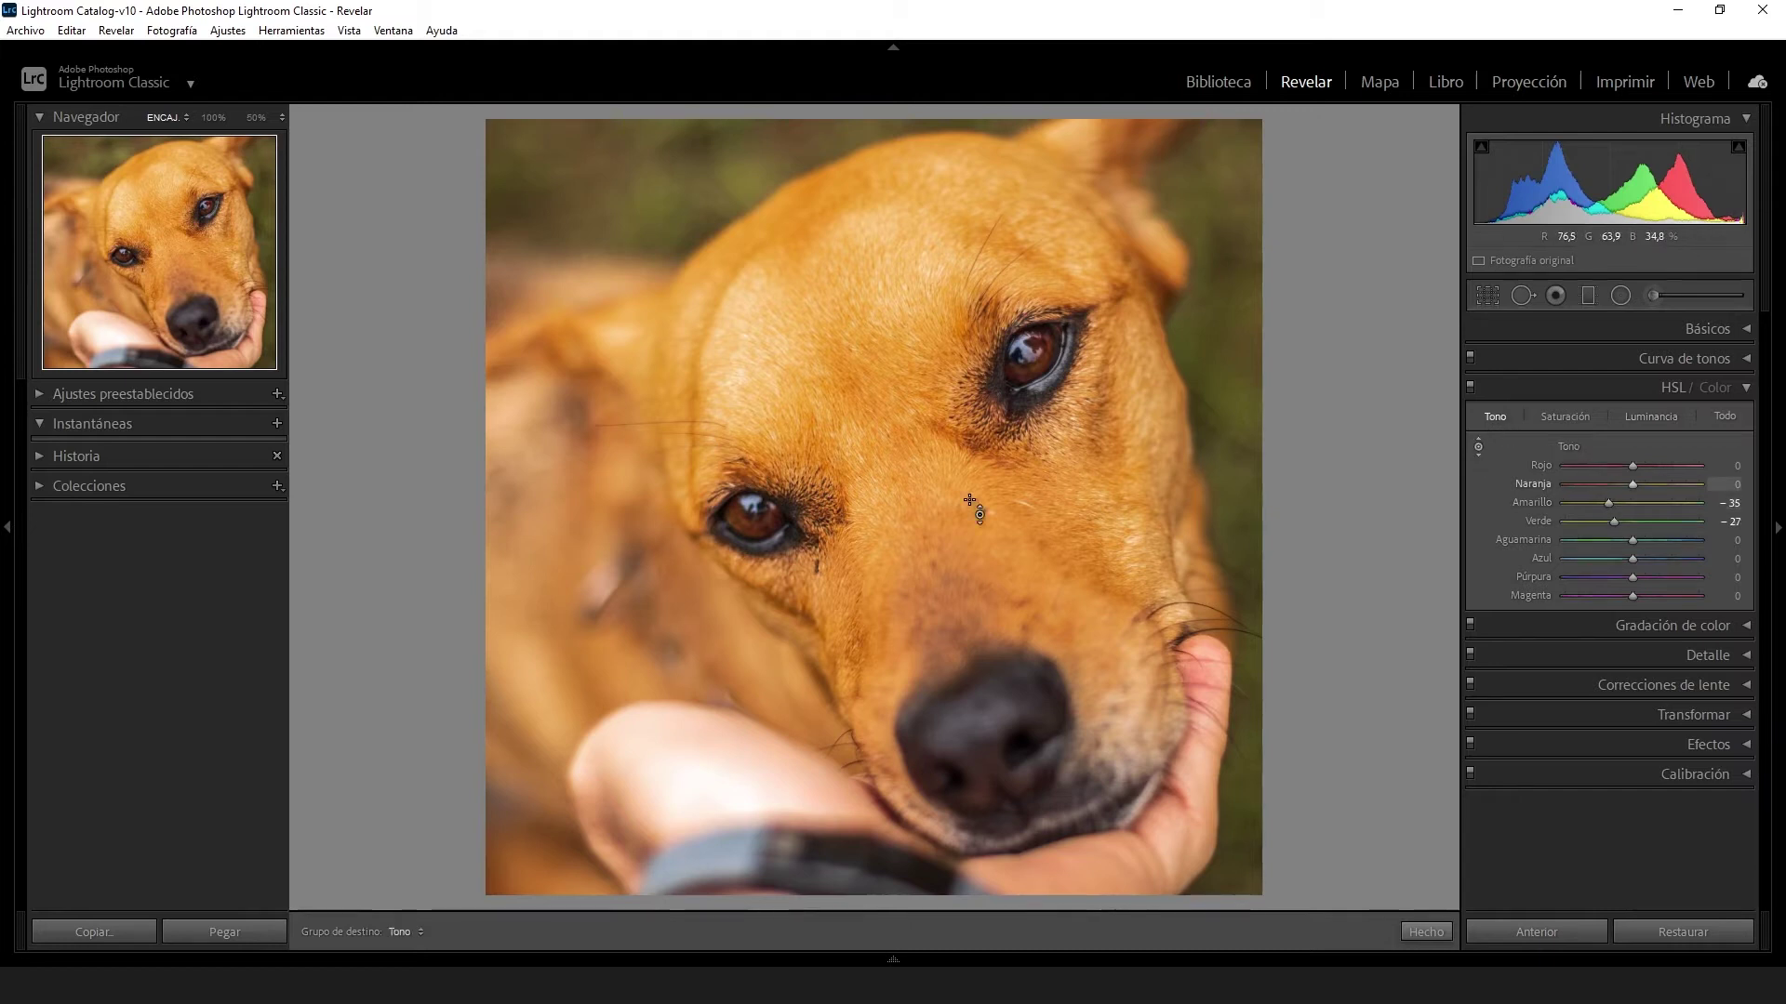
drag(1228, 414, 1227, 428)
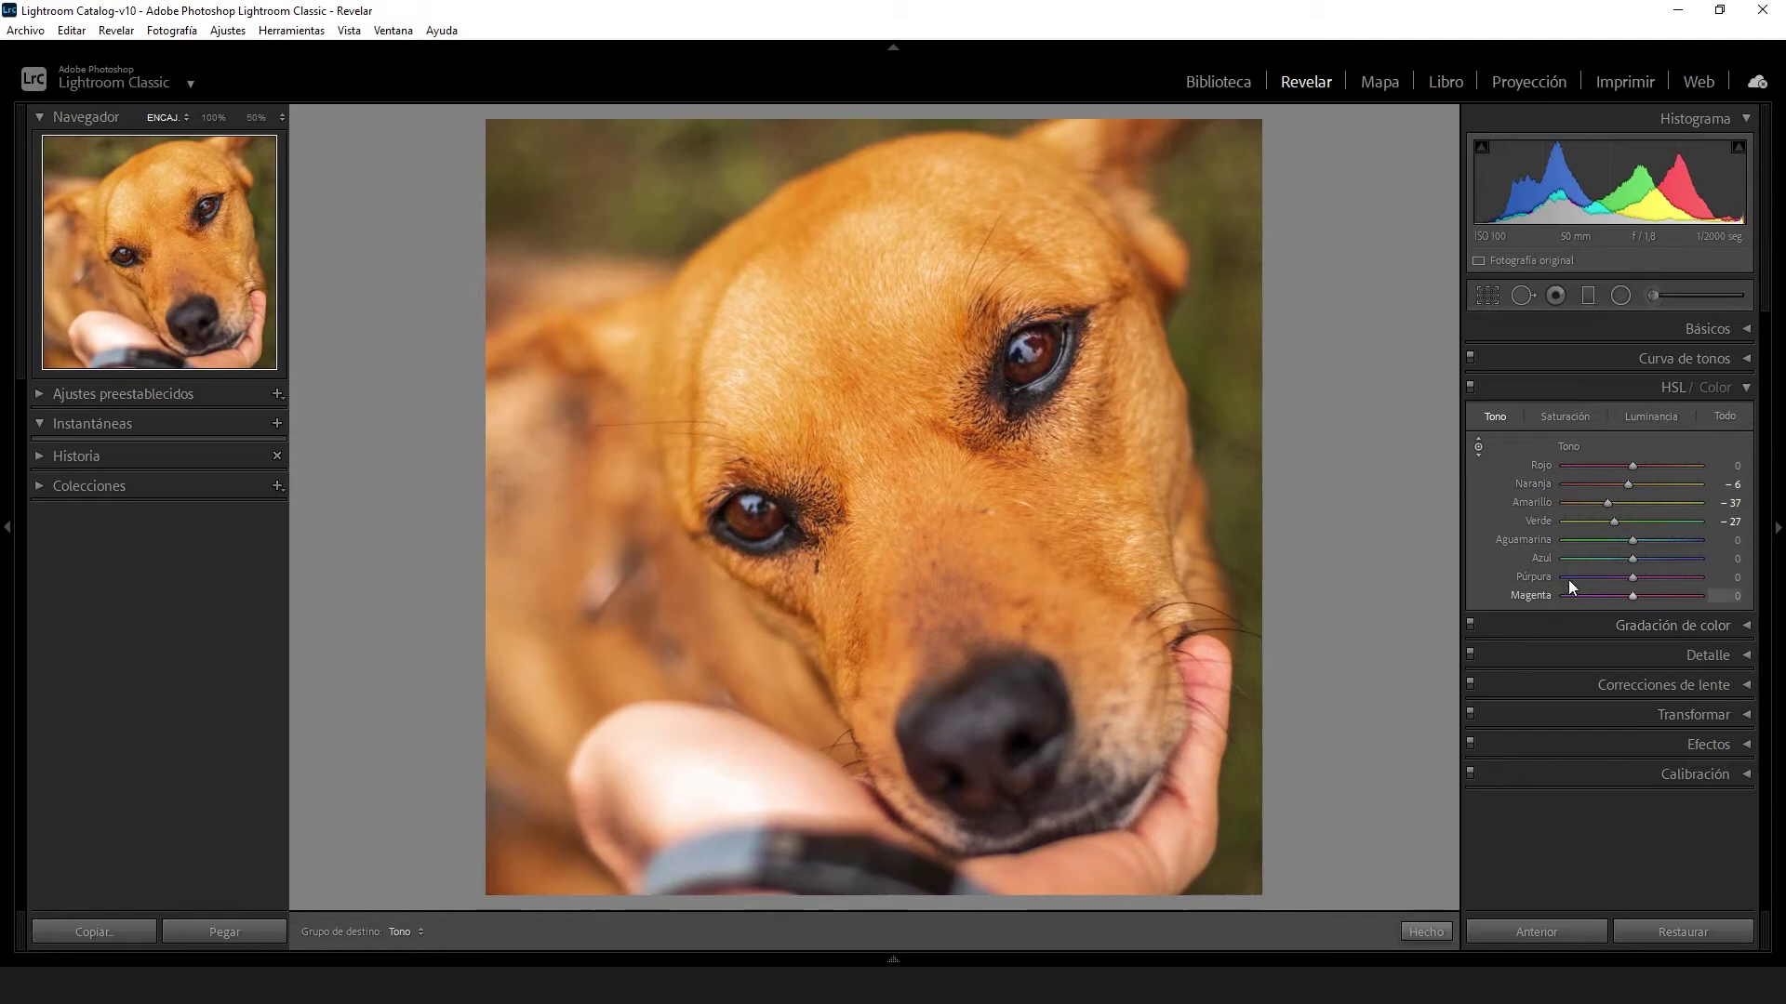
click(1620, 387)
click(1611, 449)
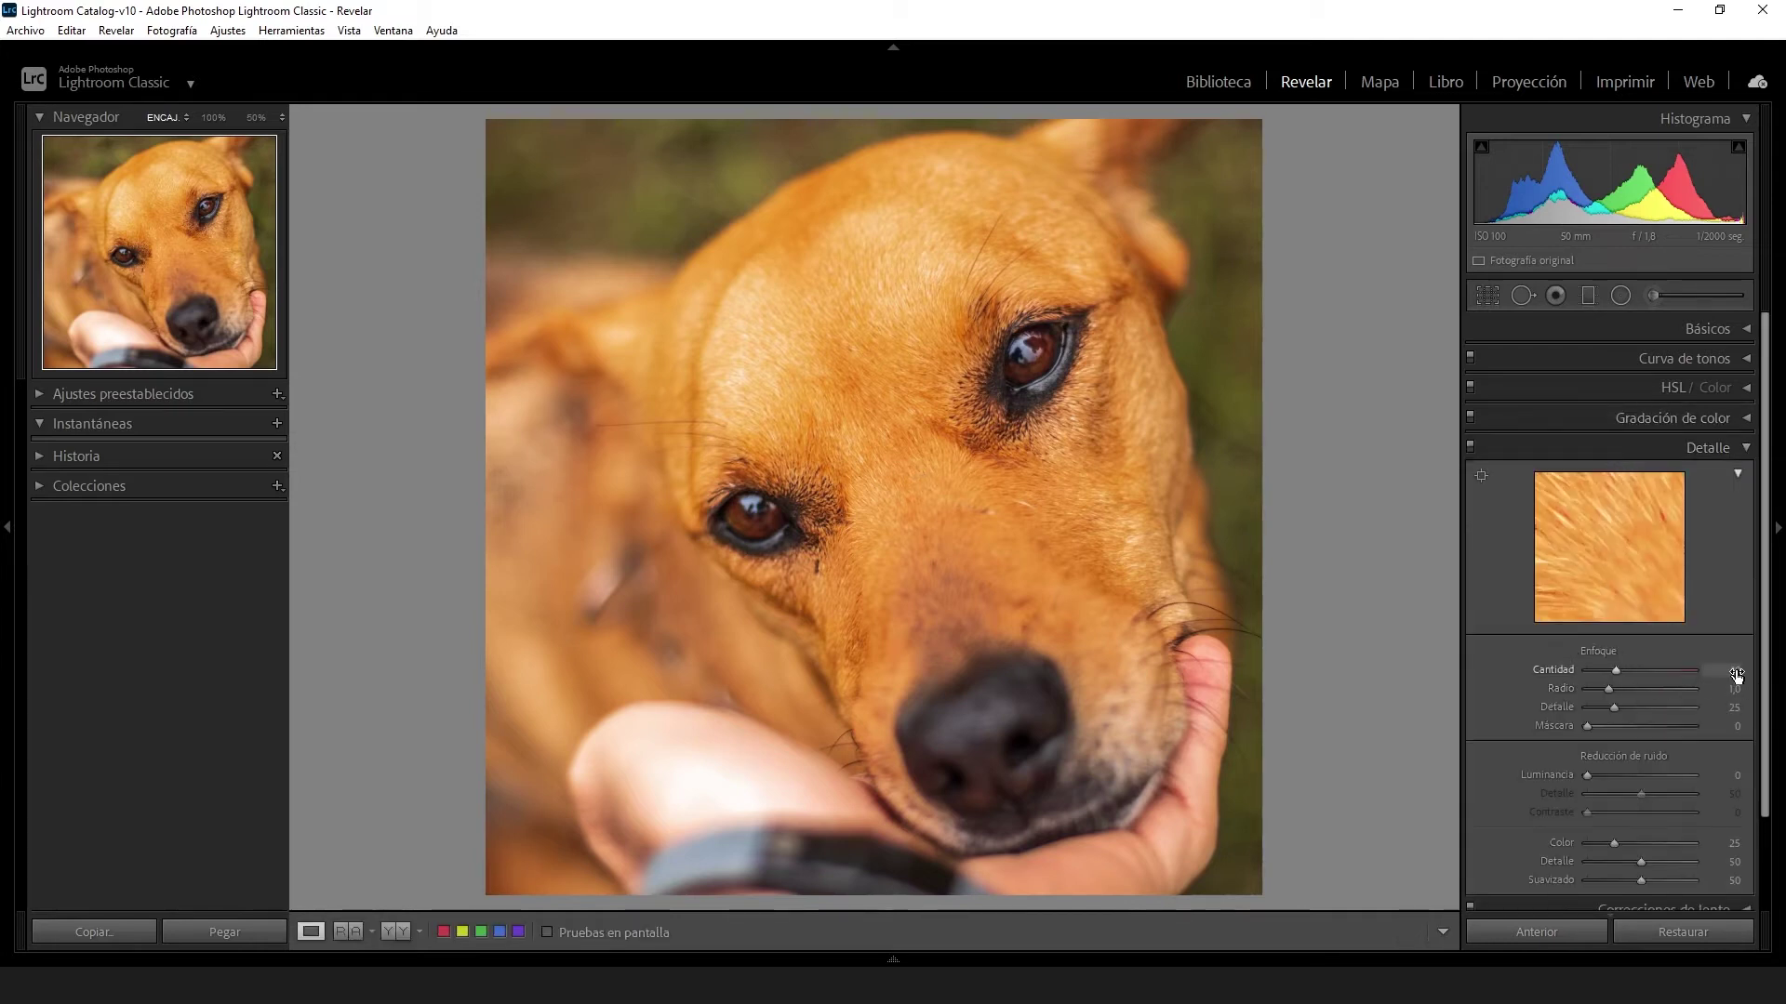
Increase the Enfoque sharpening amount in the Detalle panel
drag(1731, 671, 1735, 676)
click(1638, 449)
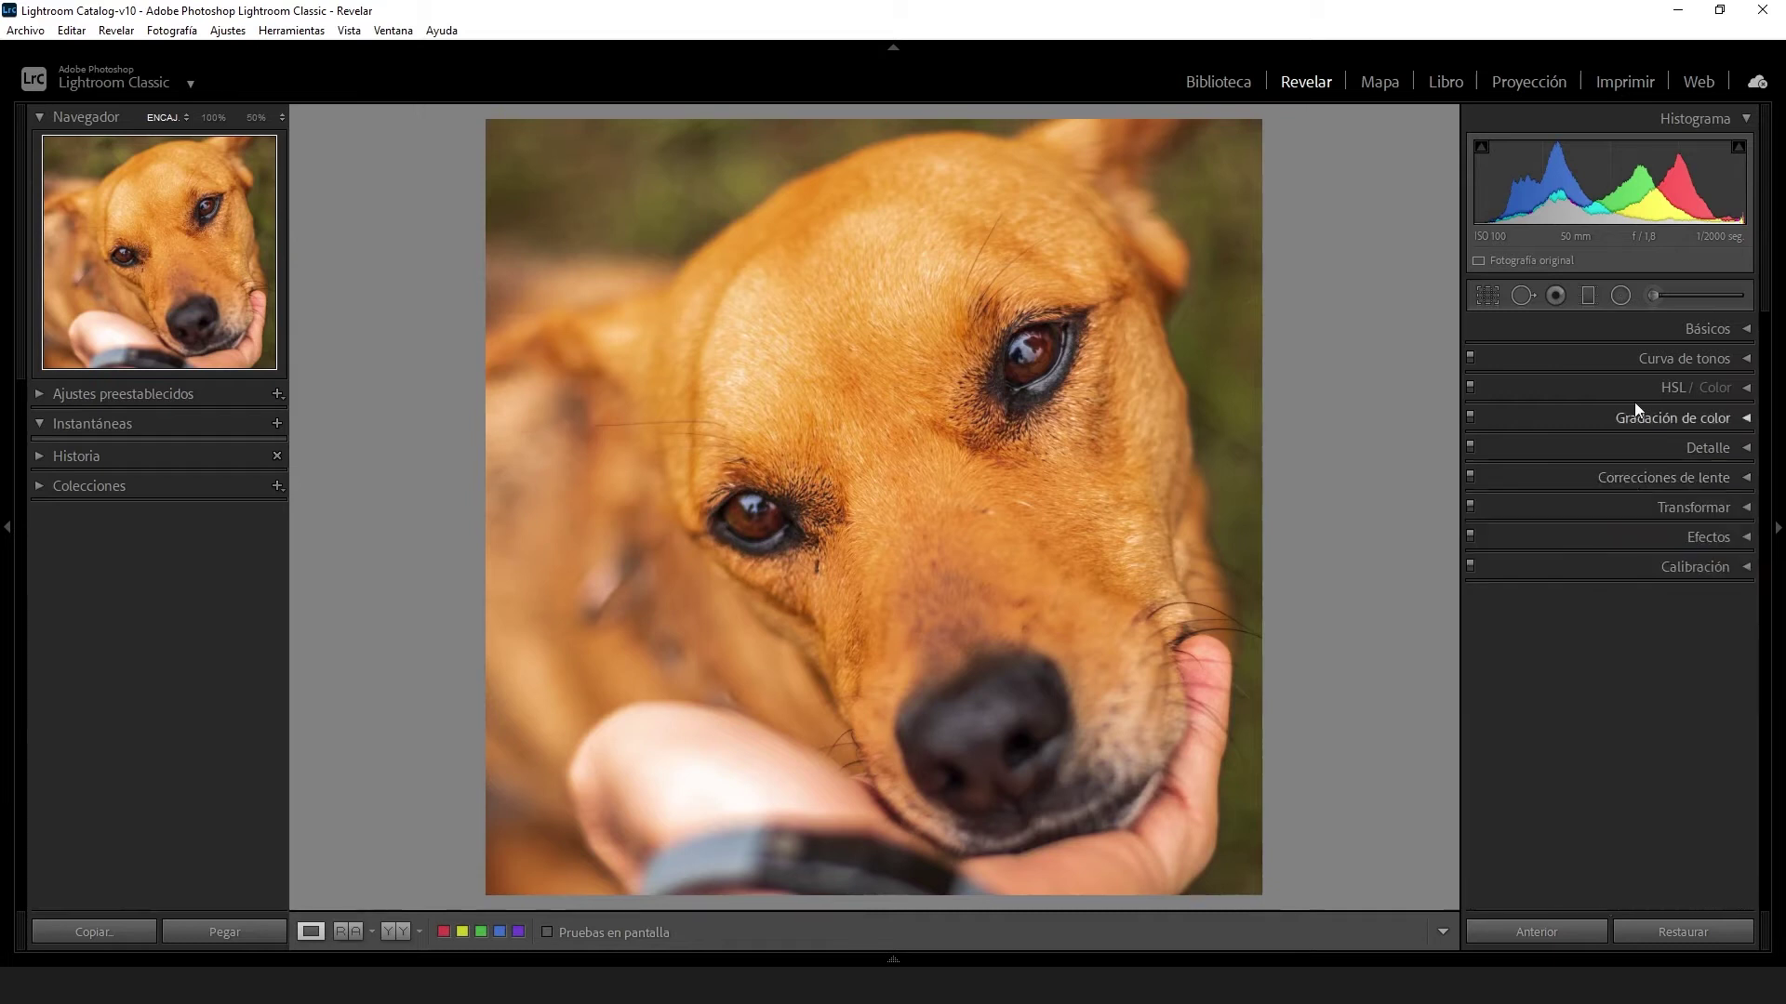
click(1633, 326)
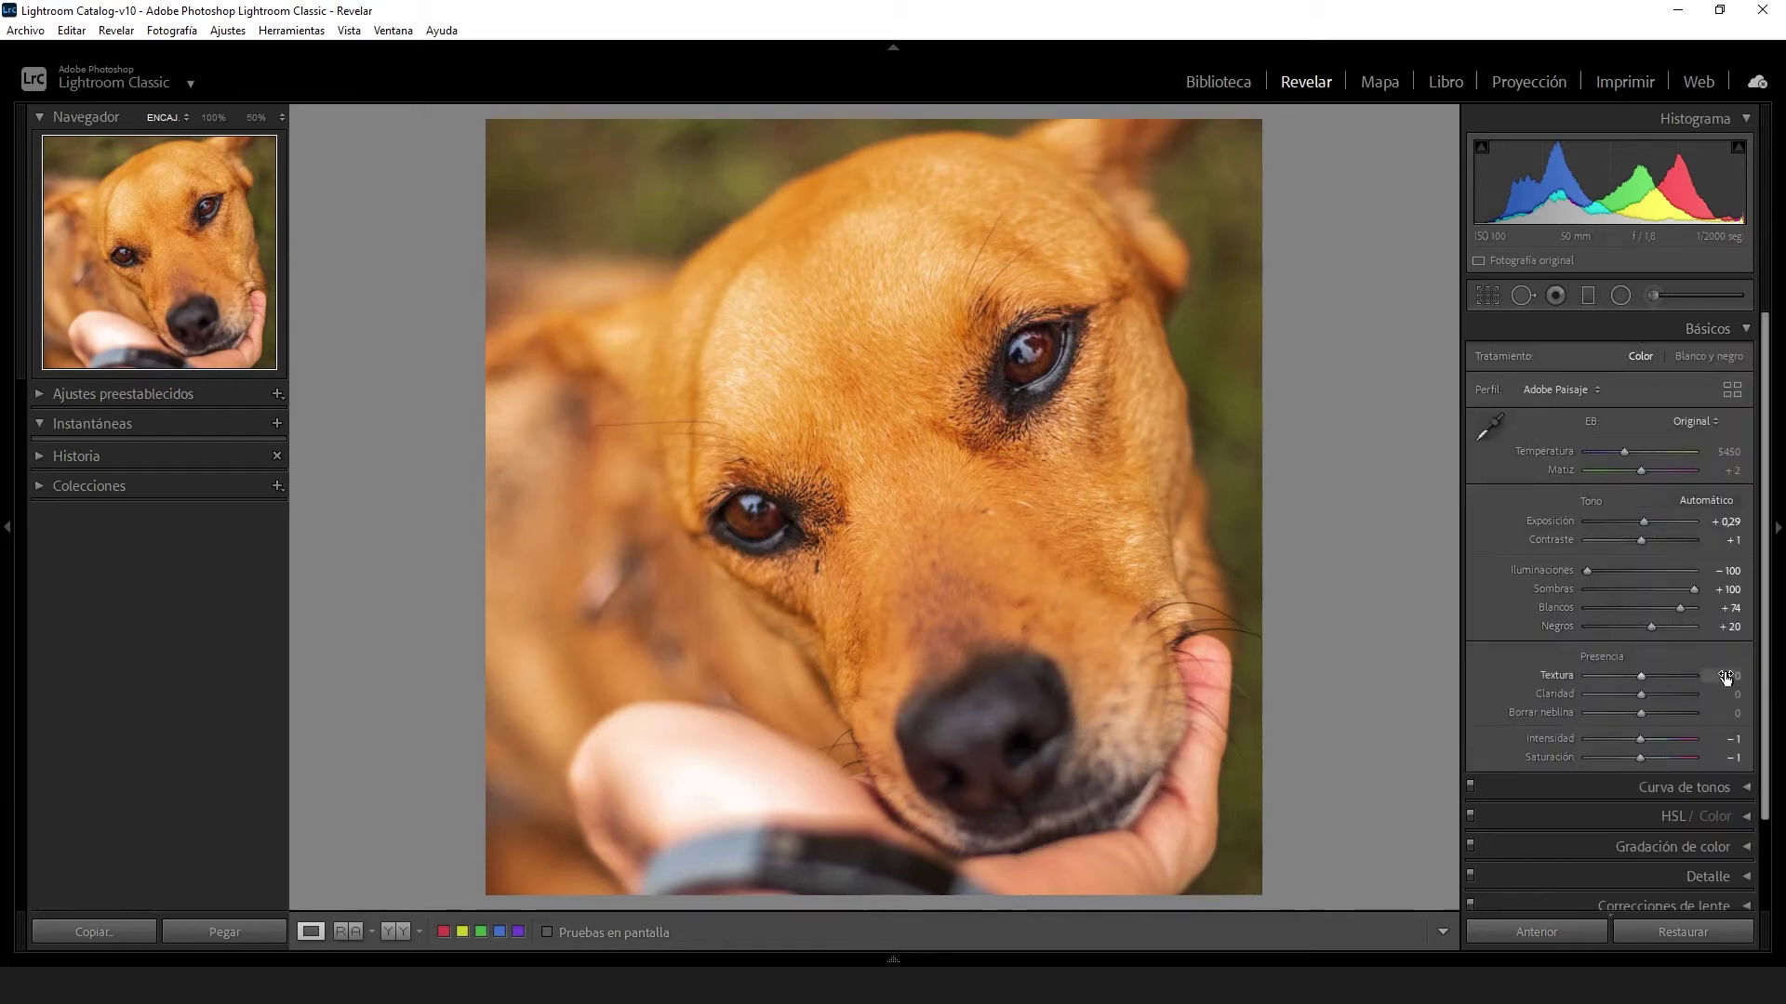
Set Textura +7, Claridad +6 and Borrar neblina +3 in Básicos
drag(1642, 675, 1657, 675)
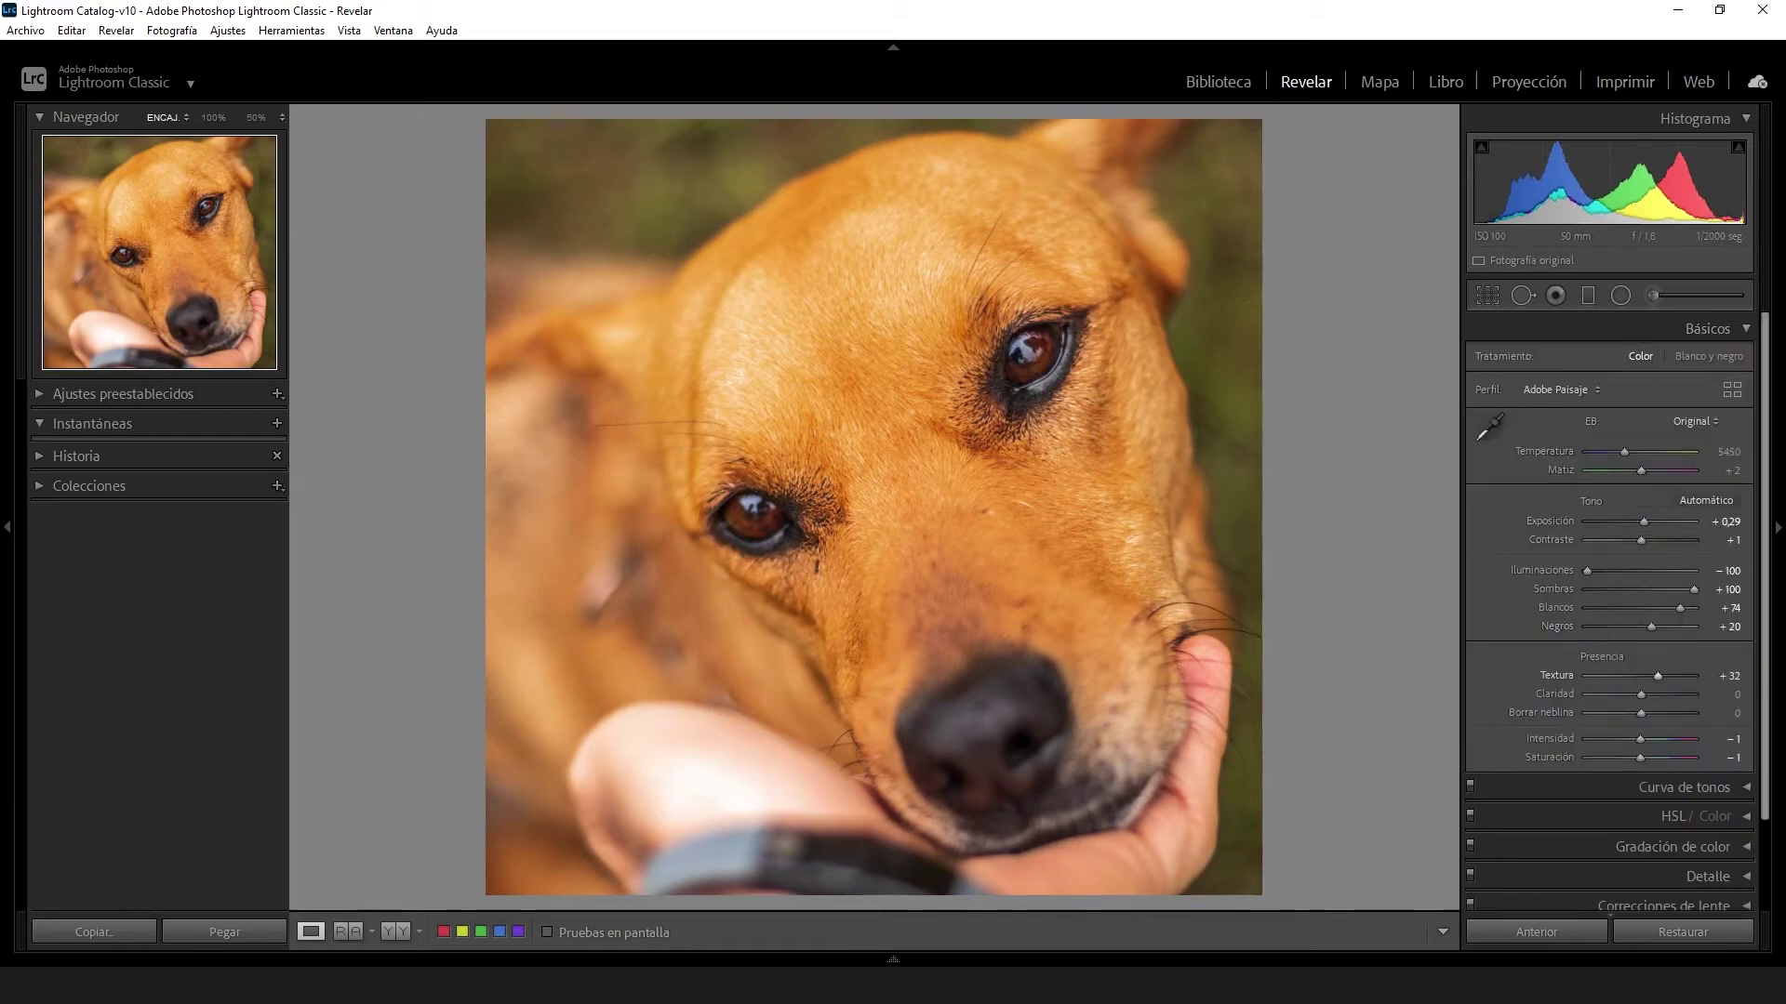
click(1727, 675)
text(7)
key(Tab)
key(Return)
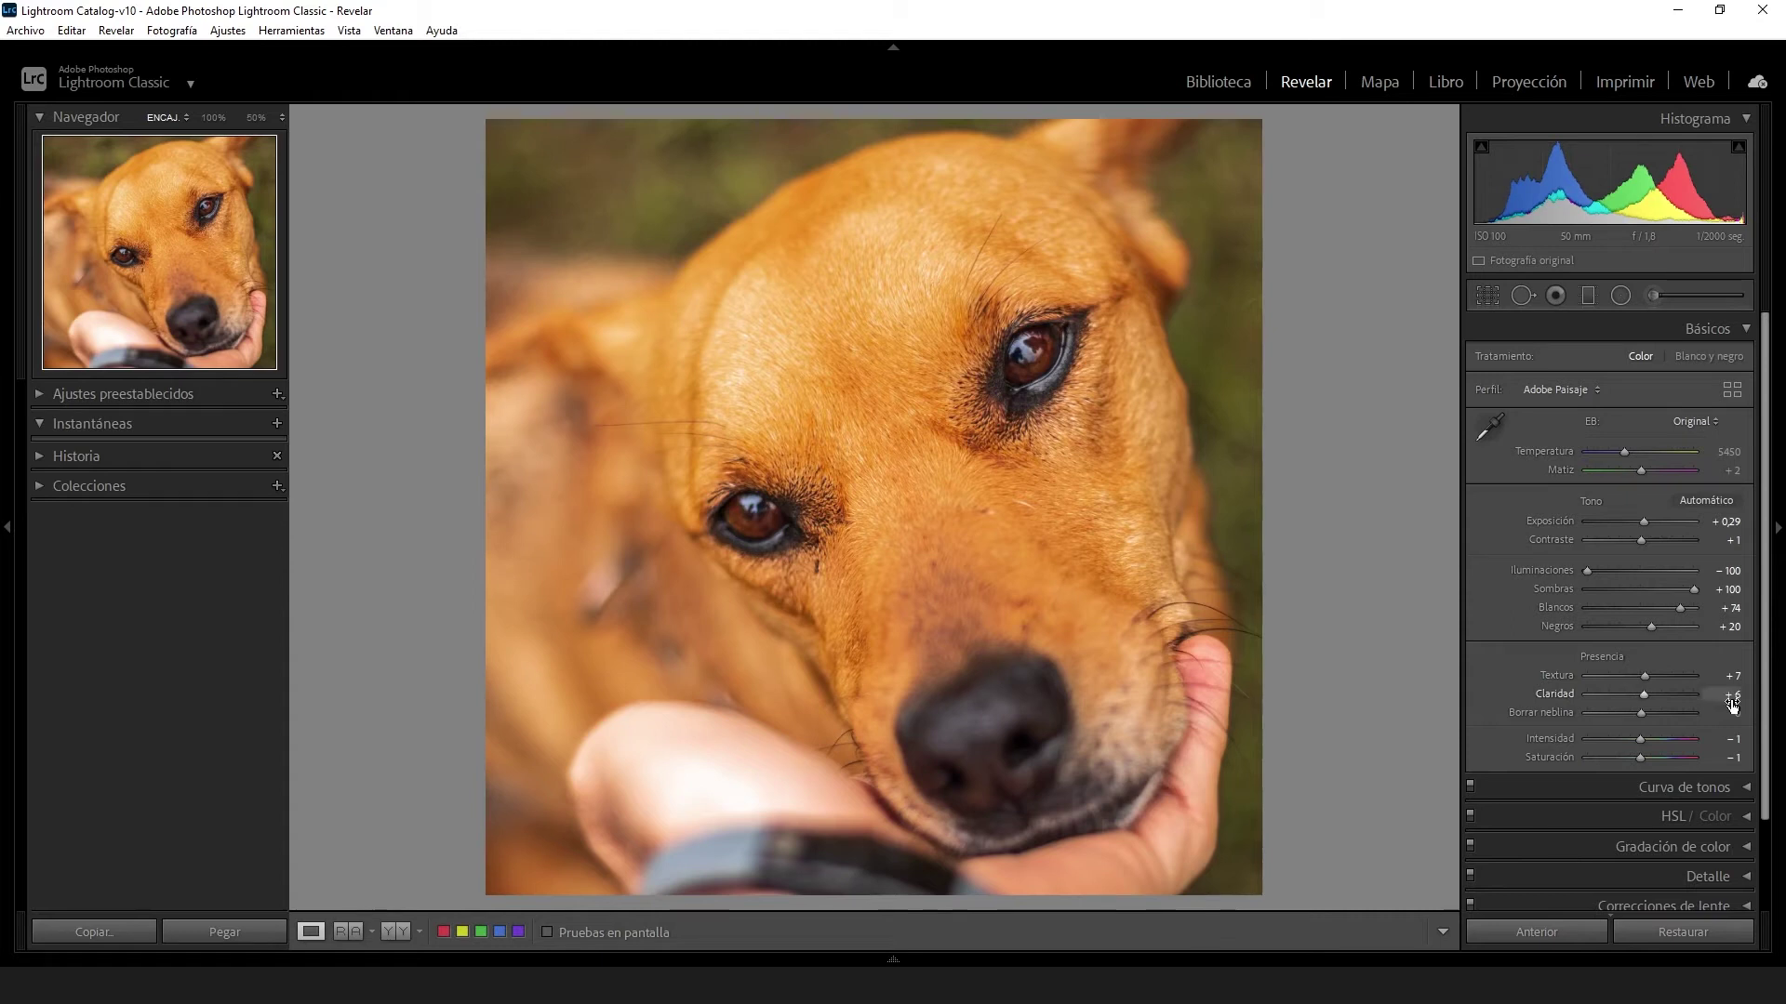
click(1729, 712)
text(30)
key(Return)
key(Down)
key(Down)
key(Down)
key(Down)
key(Down)
key(Down)
key(Down)
key(Down)
key(Down)
key(Down)
key(Down)
key(Down)
key(Down)
key(Down)
key(Down)
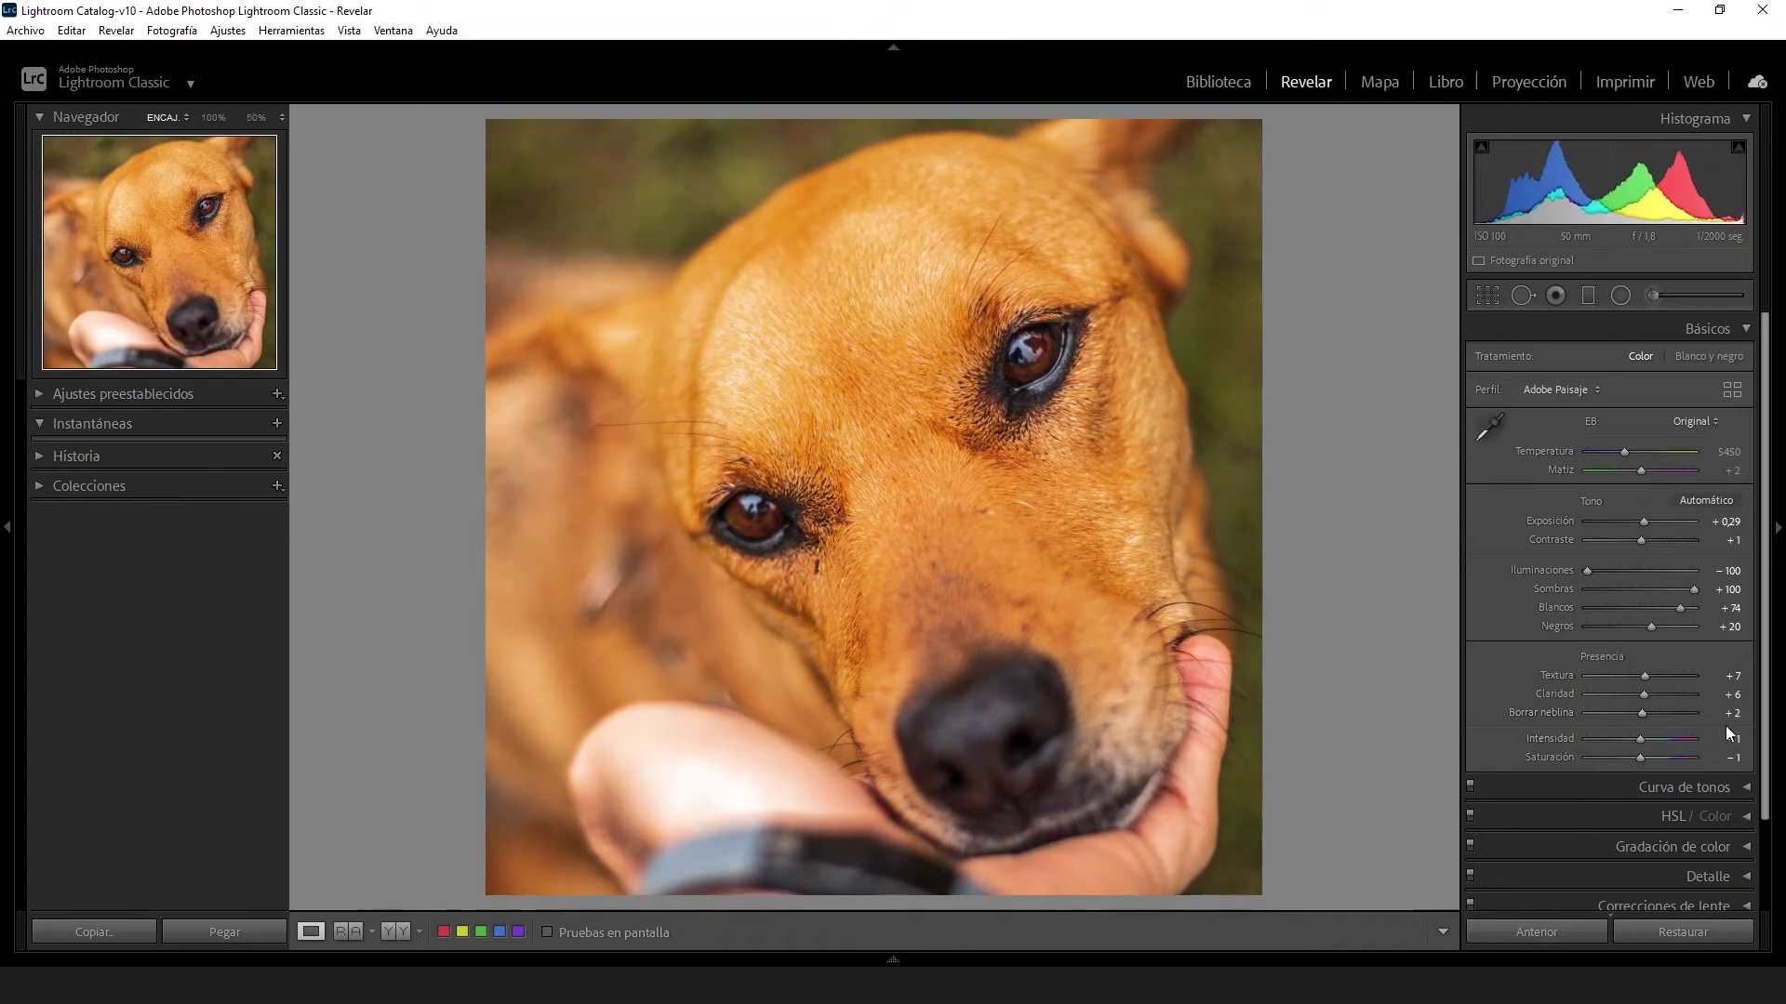
click(1728, 713)
key(Up)
Brighten the upper-right eye with a tilted elliptical radial mask at exposure 0,30
click(1620, 296)
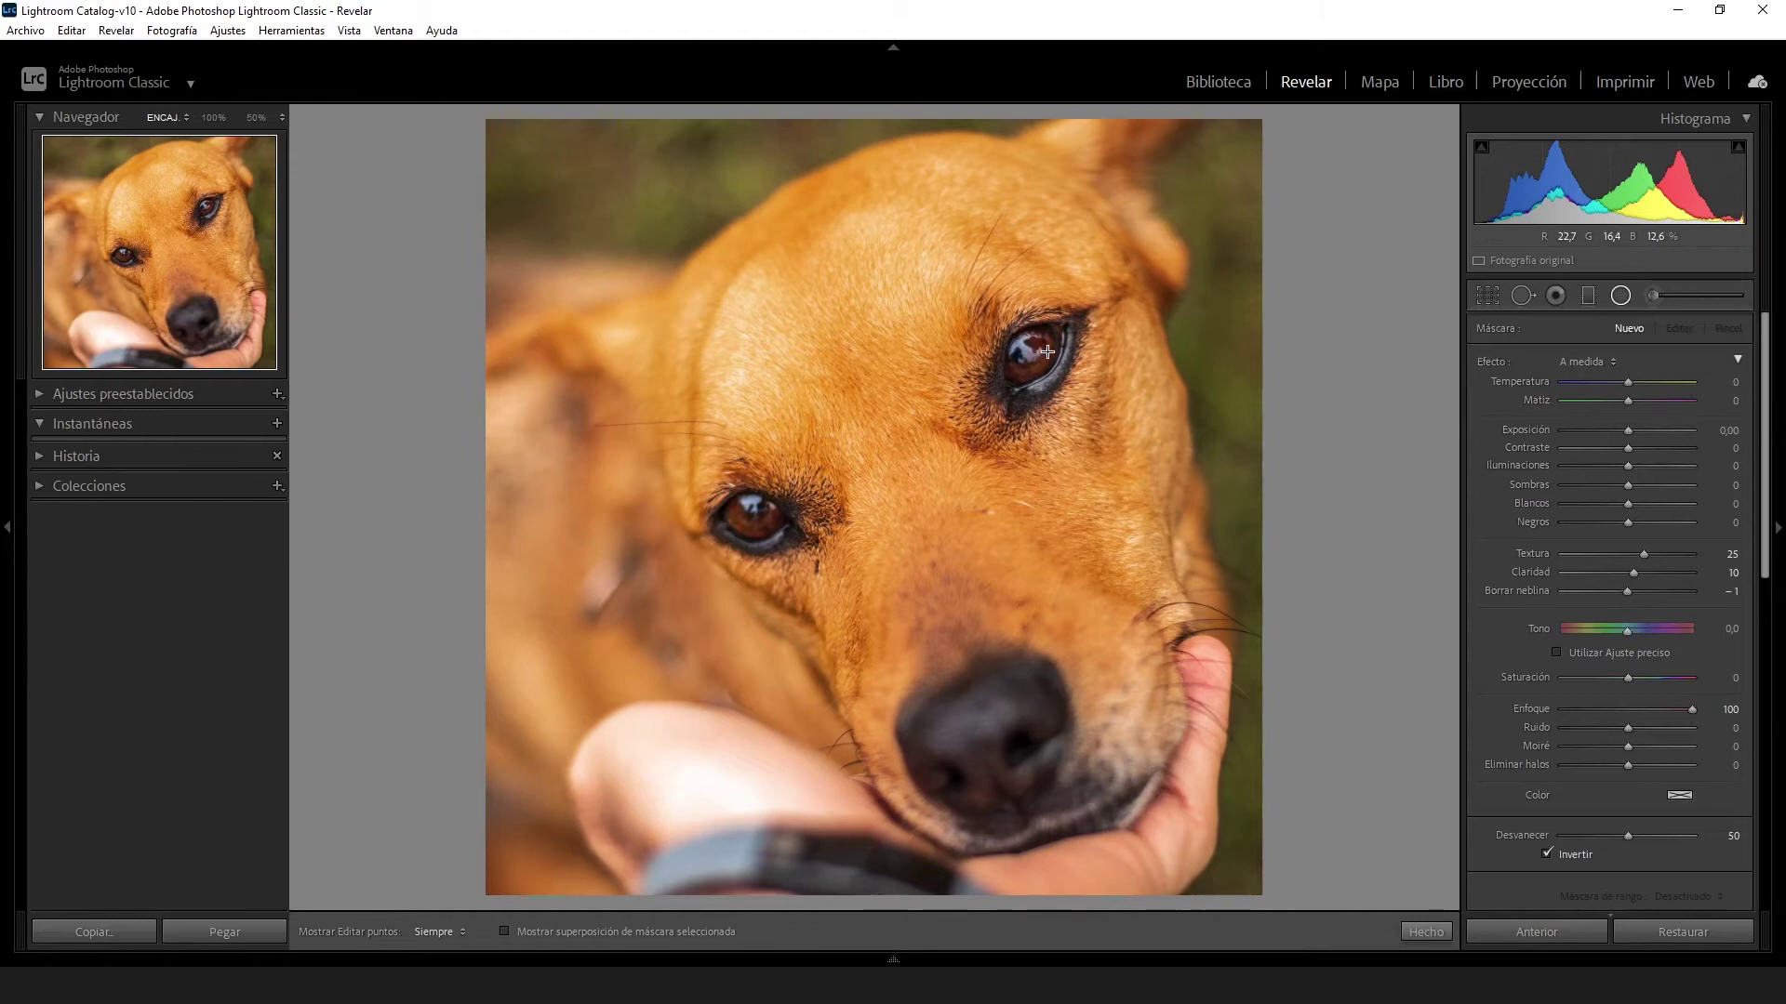
mouse_move(1030, 352)
mouse_down()
mouse_move(1097, 416)
mouse_move(1077, 392)
mouse_up()
mouse_move(1077, 392)
mouse_down()
mouse_move(1094, 405)
mouse_move(1125, 330)
mouse_up()
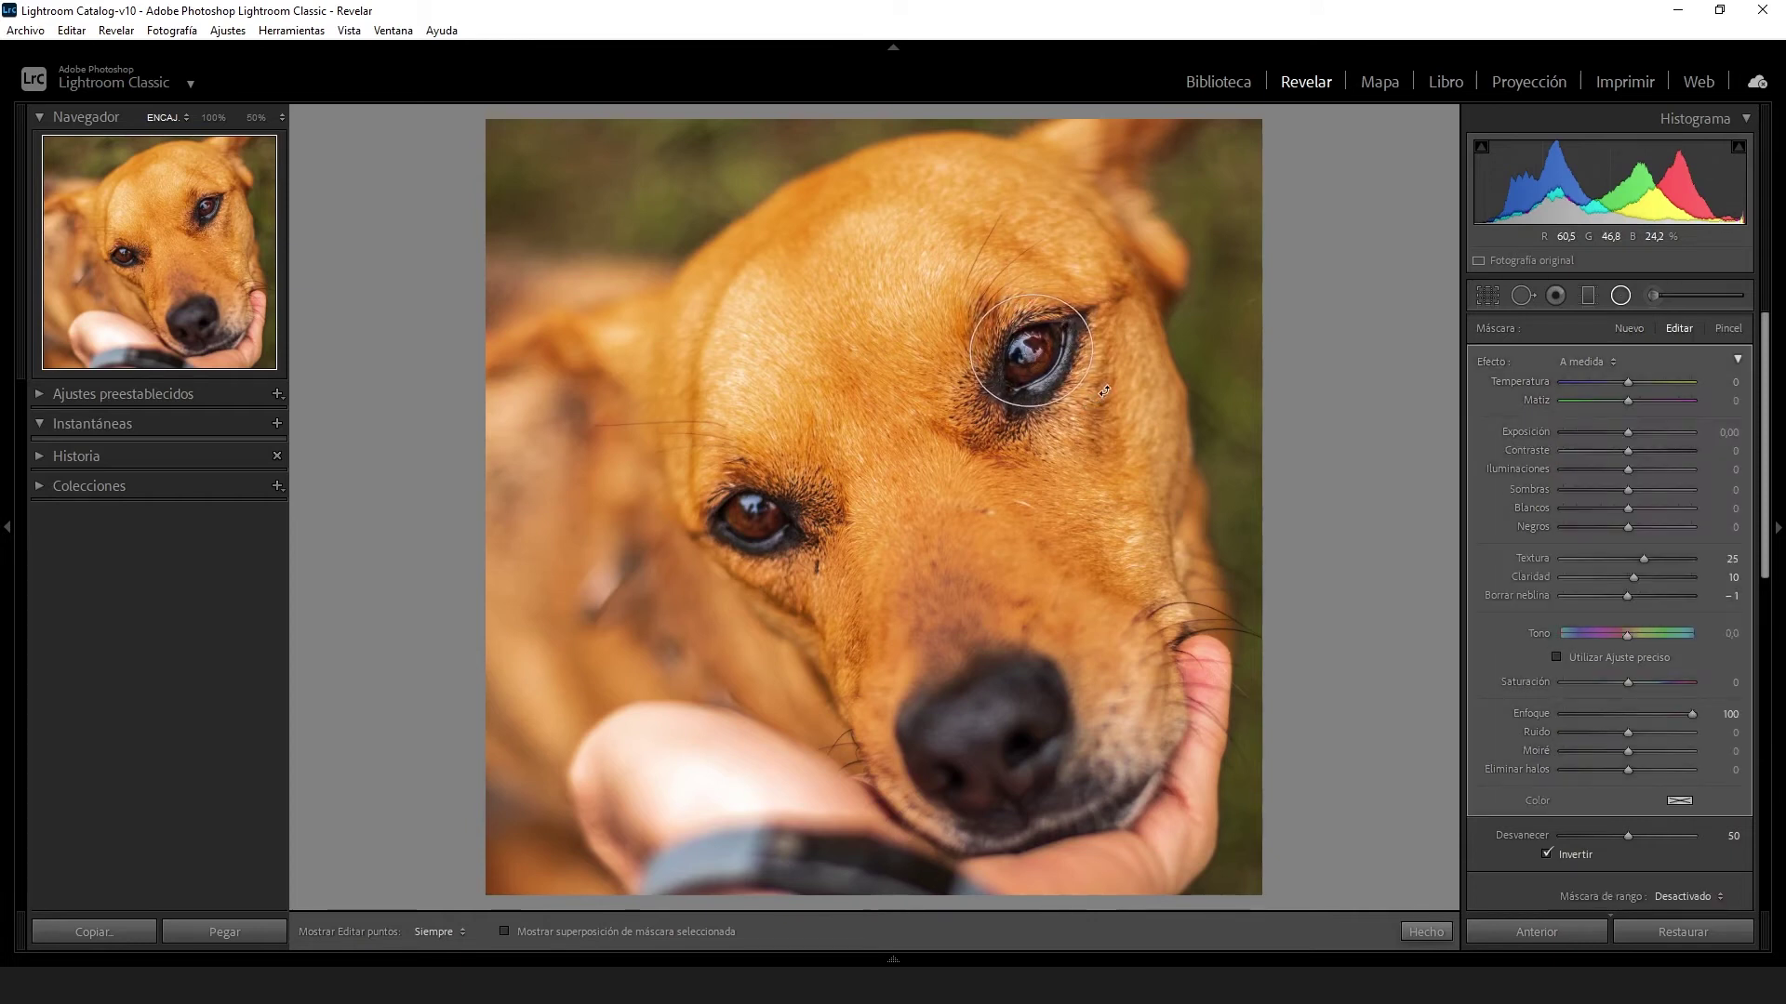
drag(1648, 586, 1634, 581)
double_click(1634, 579)
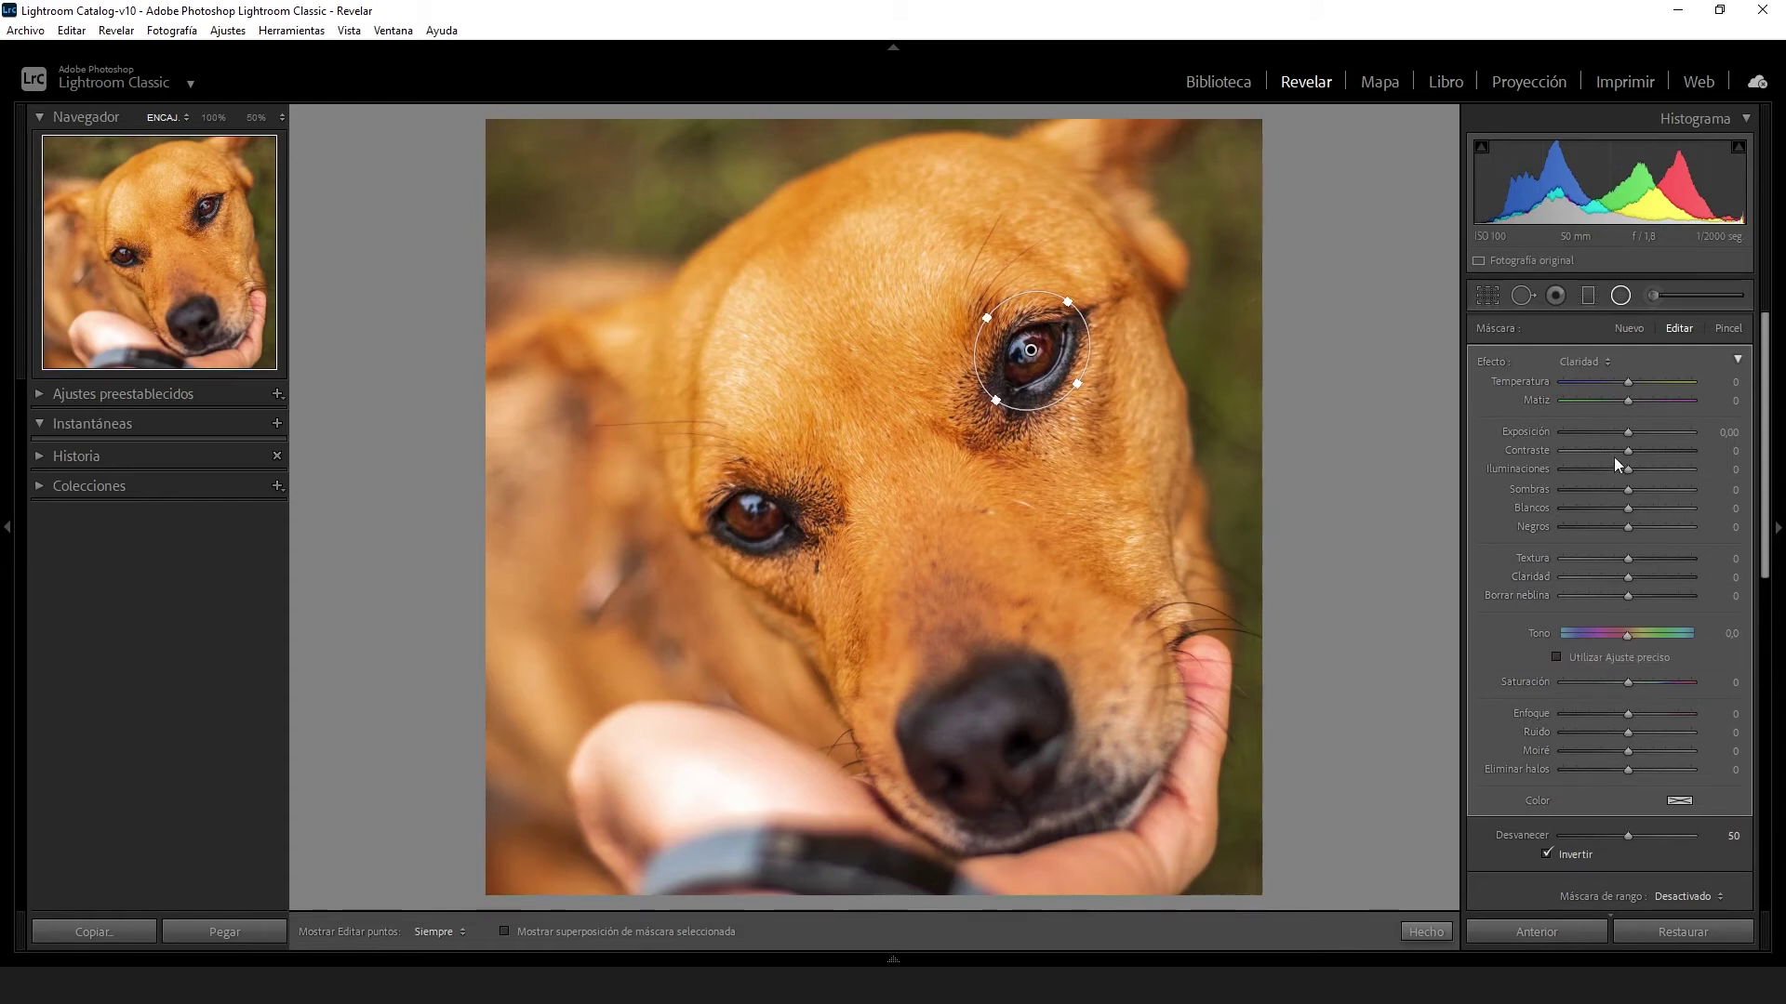
mouse_move(1526, 431)
mouse_down()
mouse_move(1581, 432)
mouse_move(1538, 431)
mouse_up()
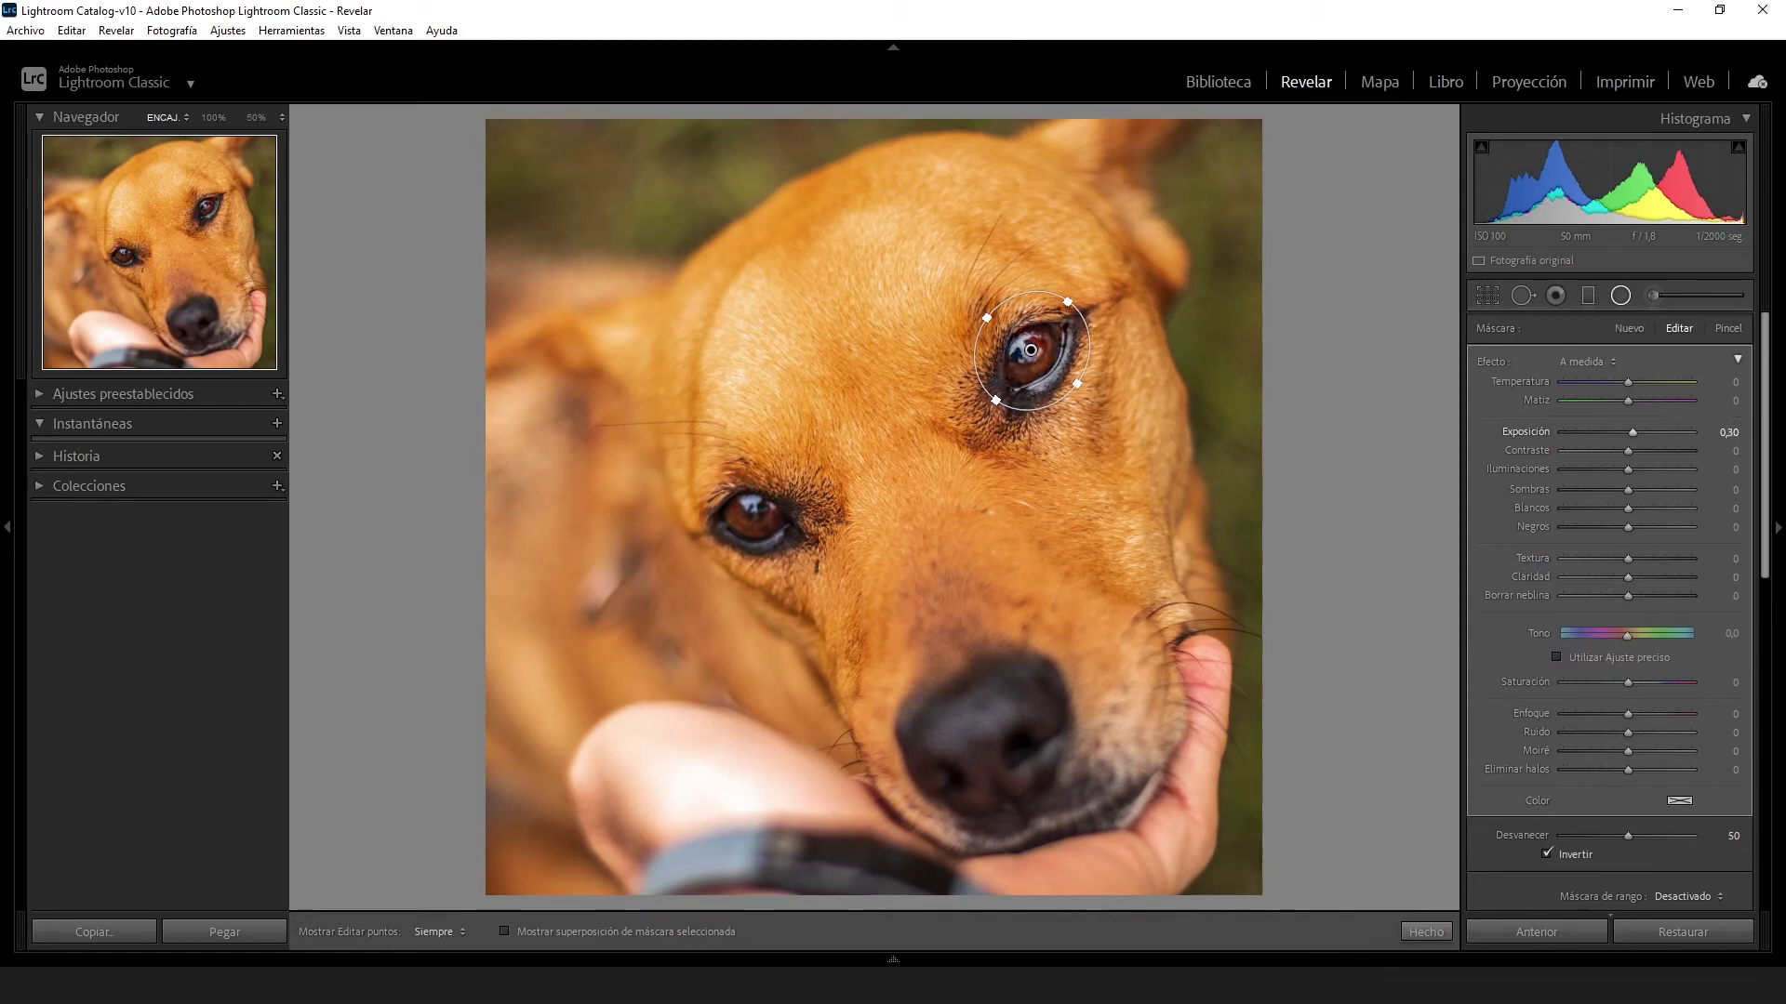
click(1728, 433)
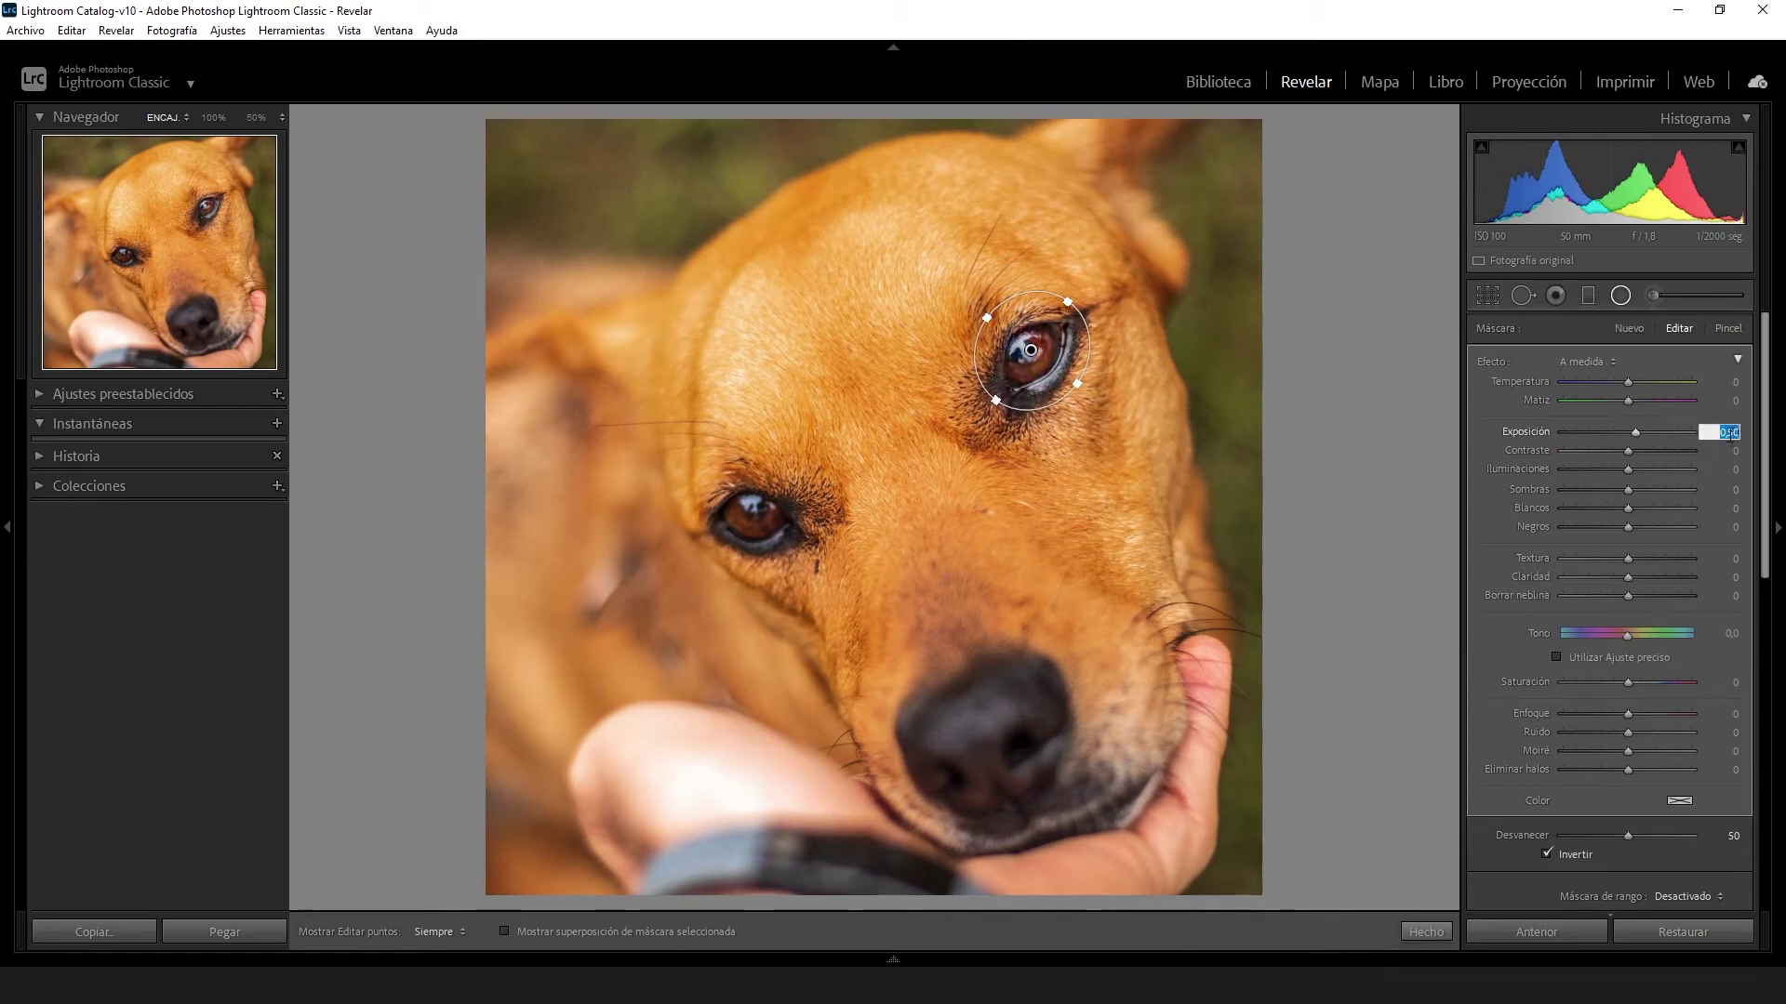
text(0,3)
key(Return)
drag(993, 402, 984, 416)
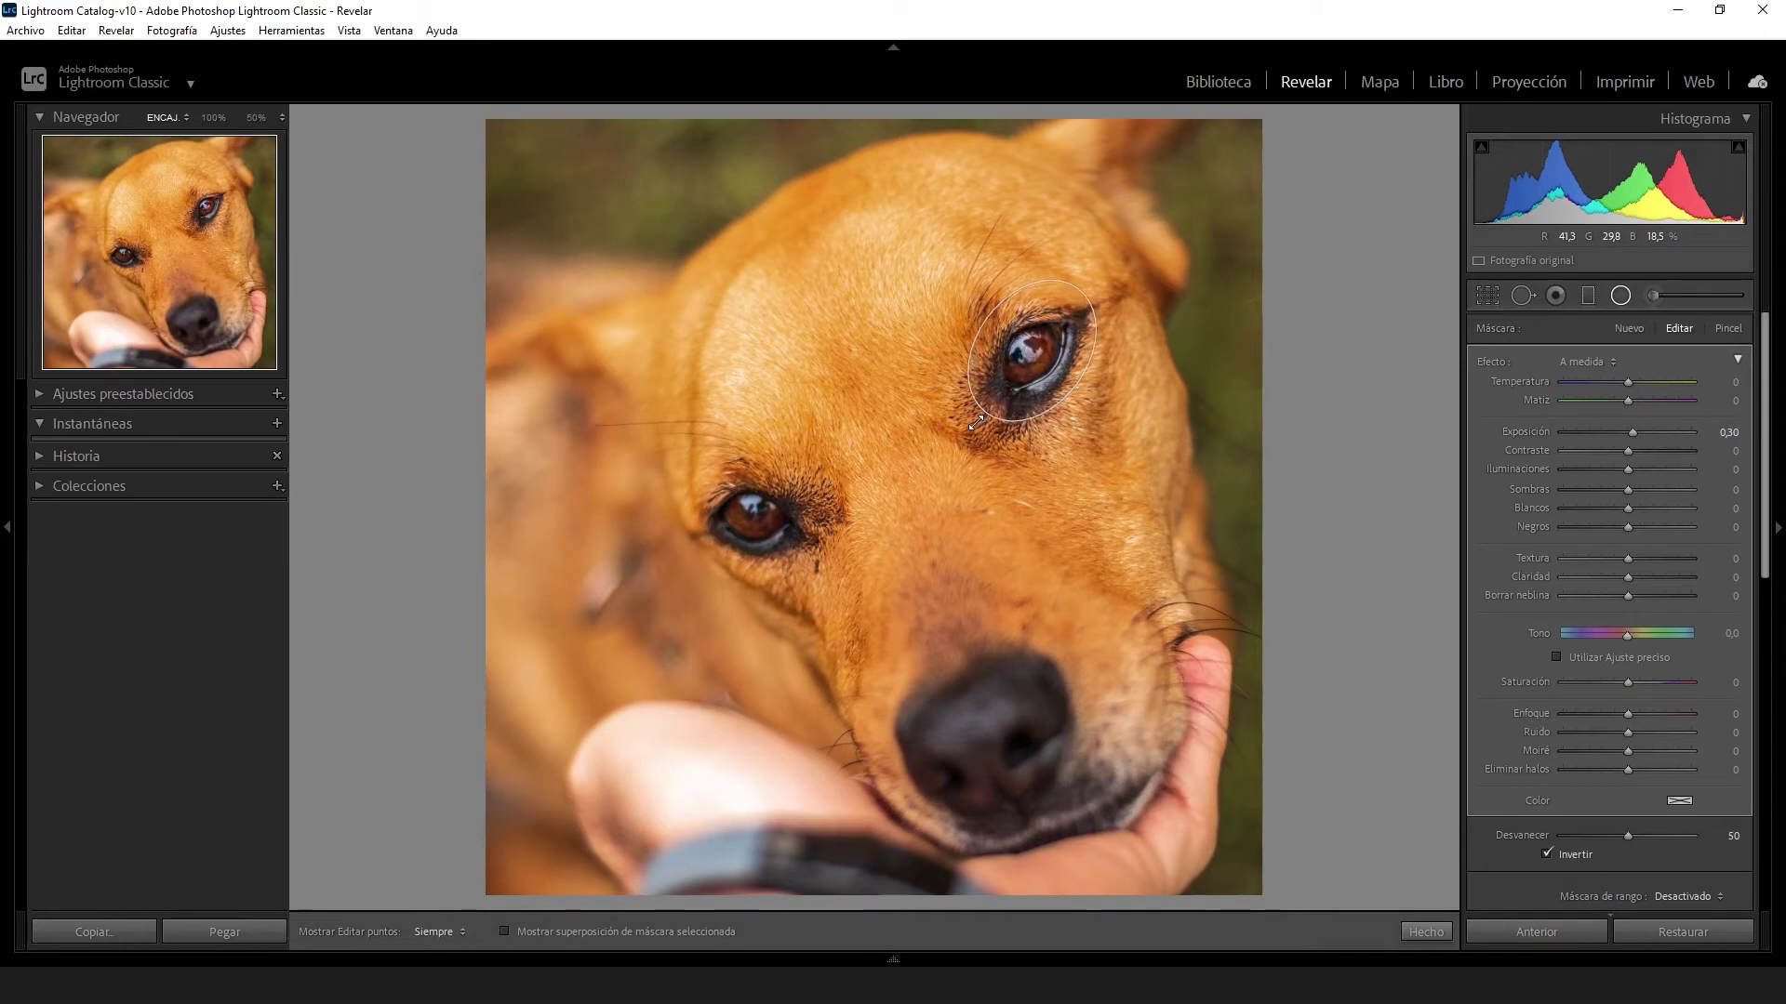
Set the eye mask's contrast to 5 and shadows to 100
click(1731, 451)
text(33)
key(Return)
drag(1654, 451, 1617, 451)
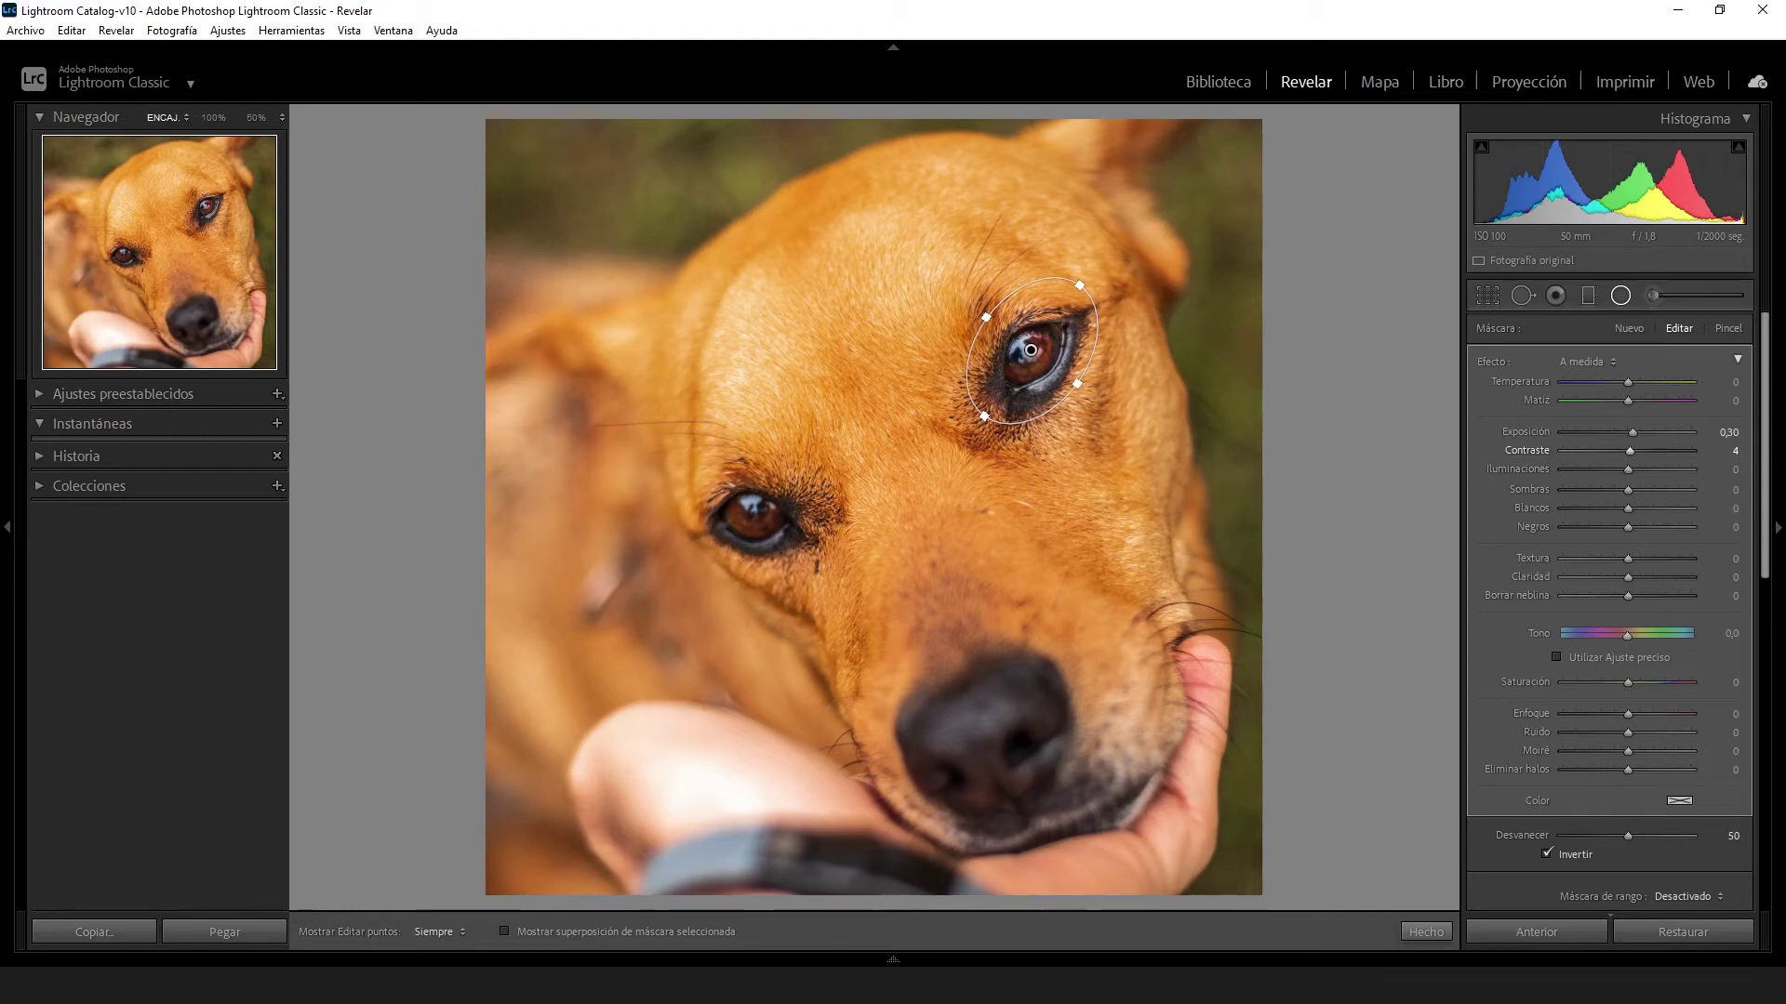
click(1733, 490)
text(15)
key(Return)
key(Up)
key(Up)
key(Up)
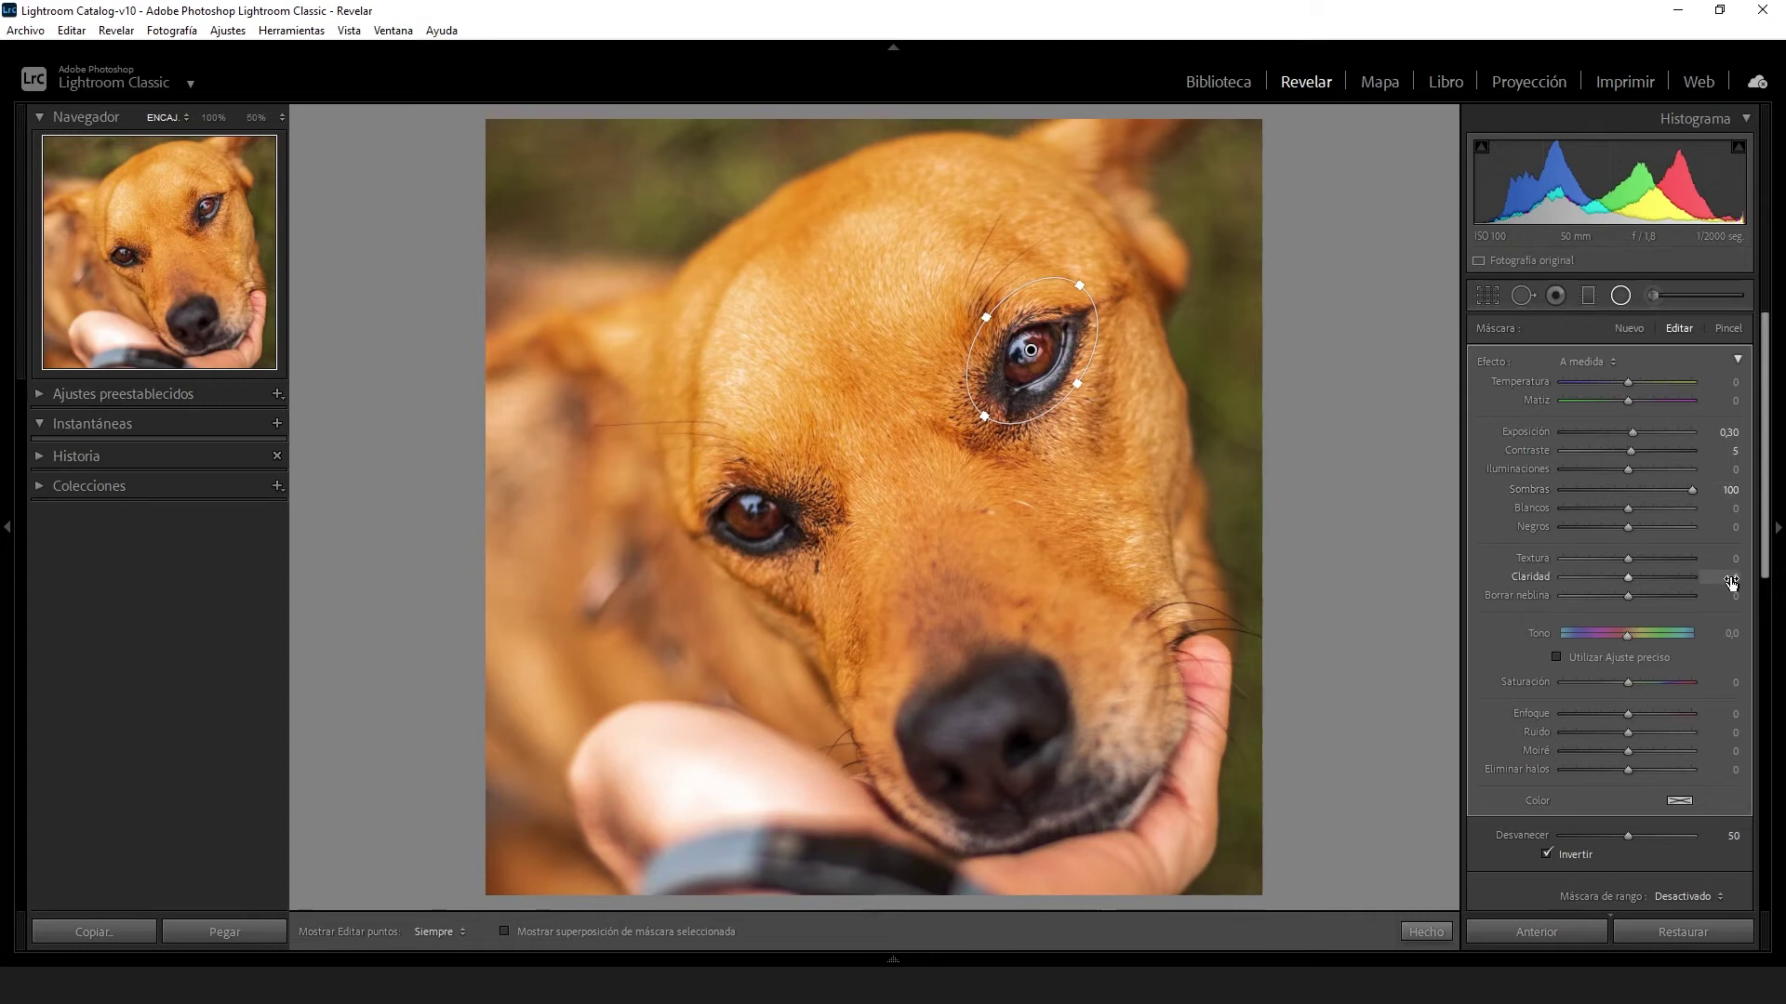
Set the eye mask's whites to 20 and blacks to −15
key(shift+Up)
key(shift+Up)
key(shift+Up)
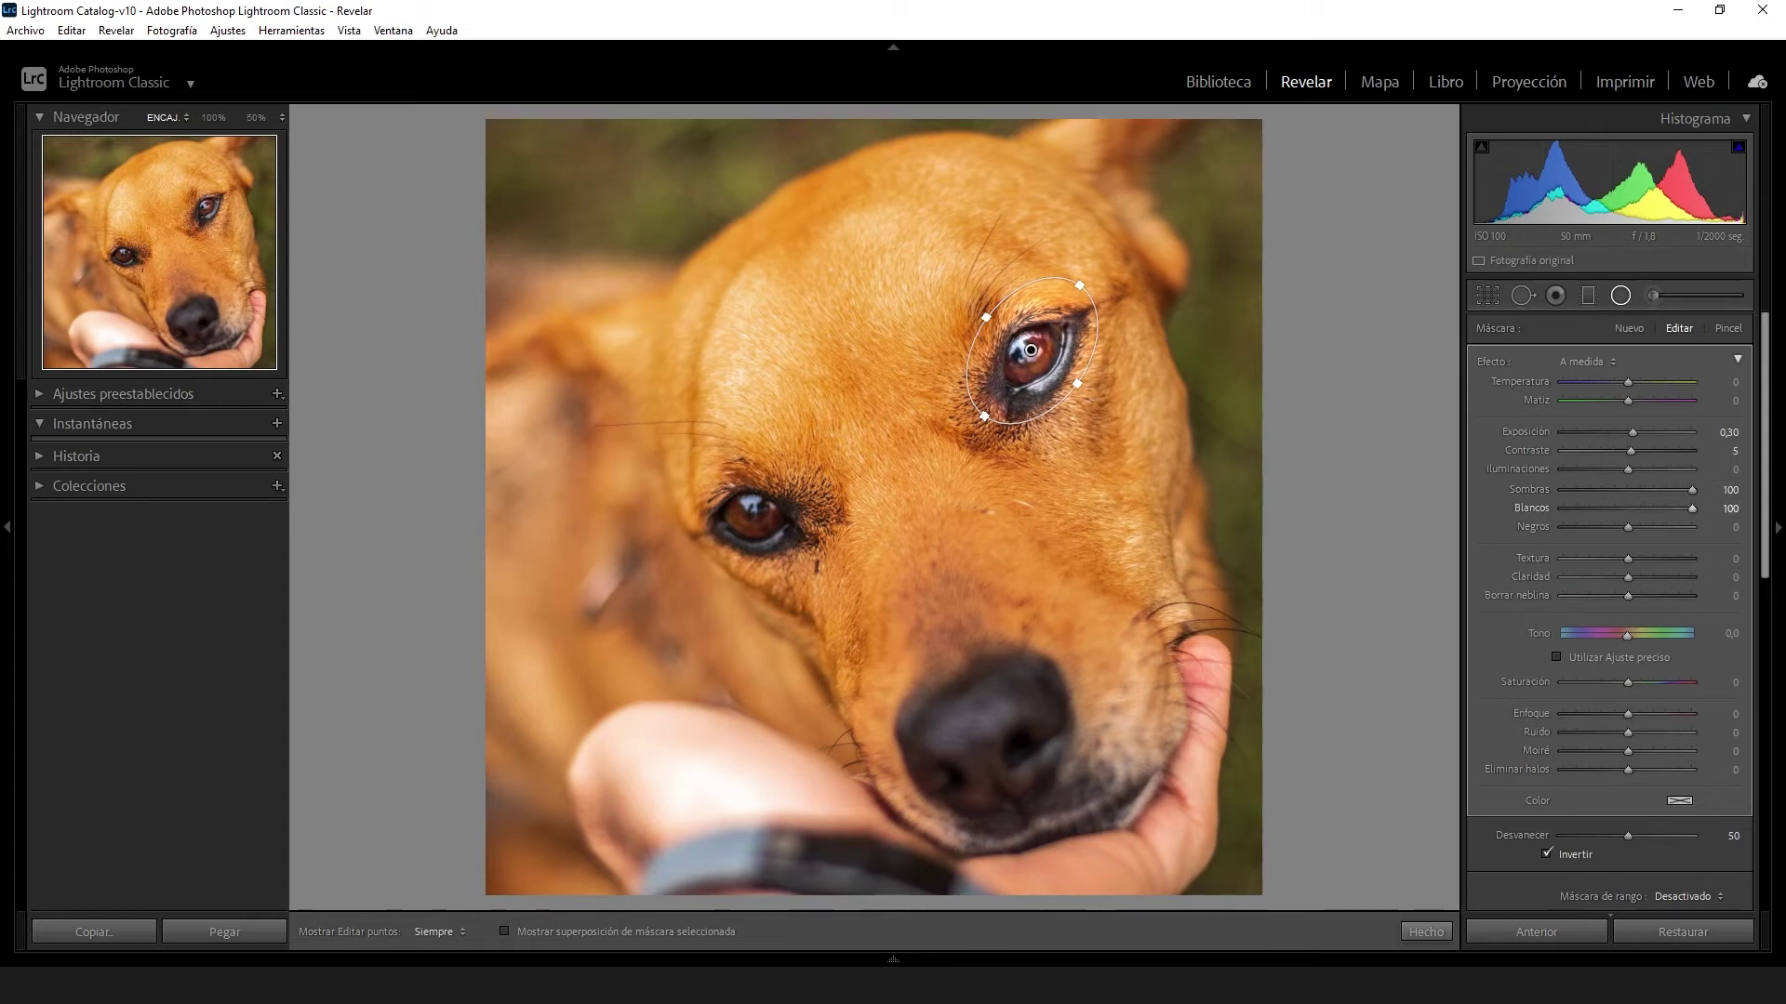
key(Down)
key(Down)
key(Down)
text(20)
key(Tab)
text(-24)
key(Return)
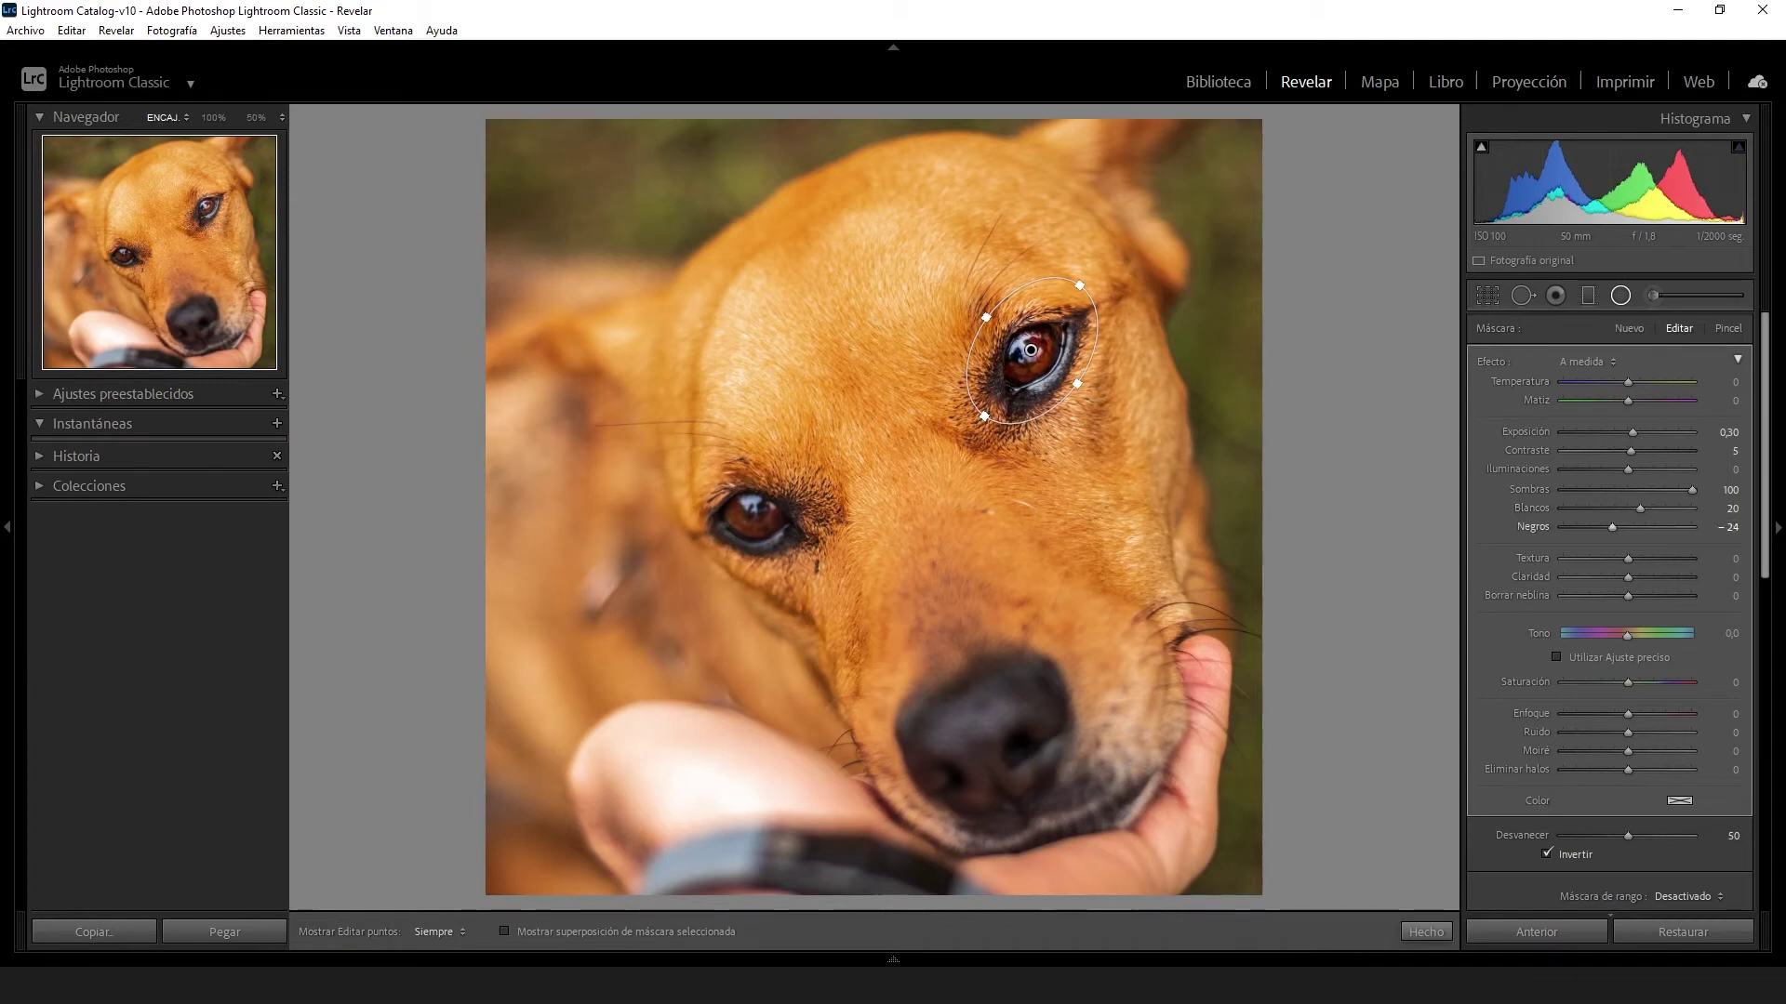
text(19)
key(Return)
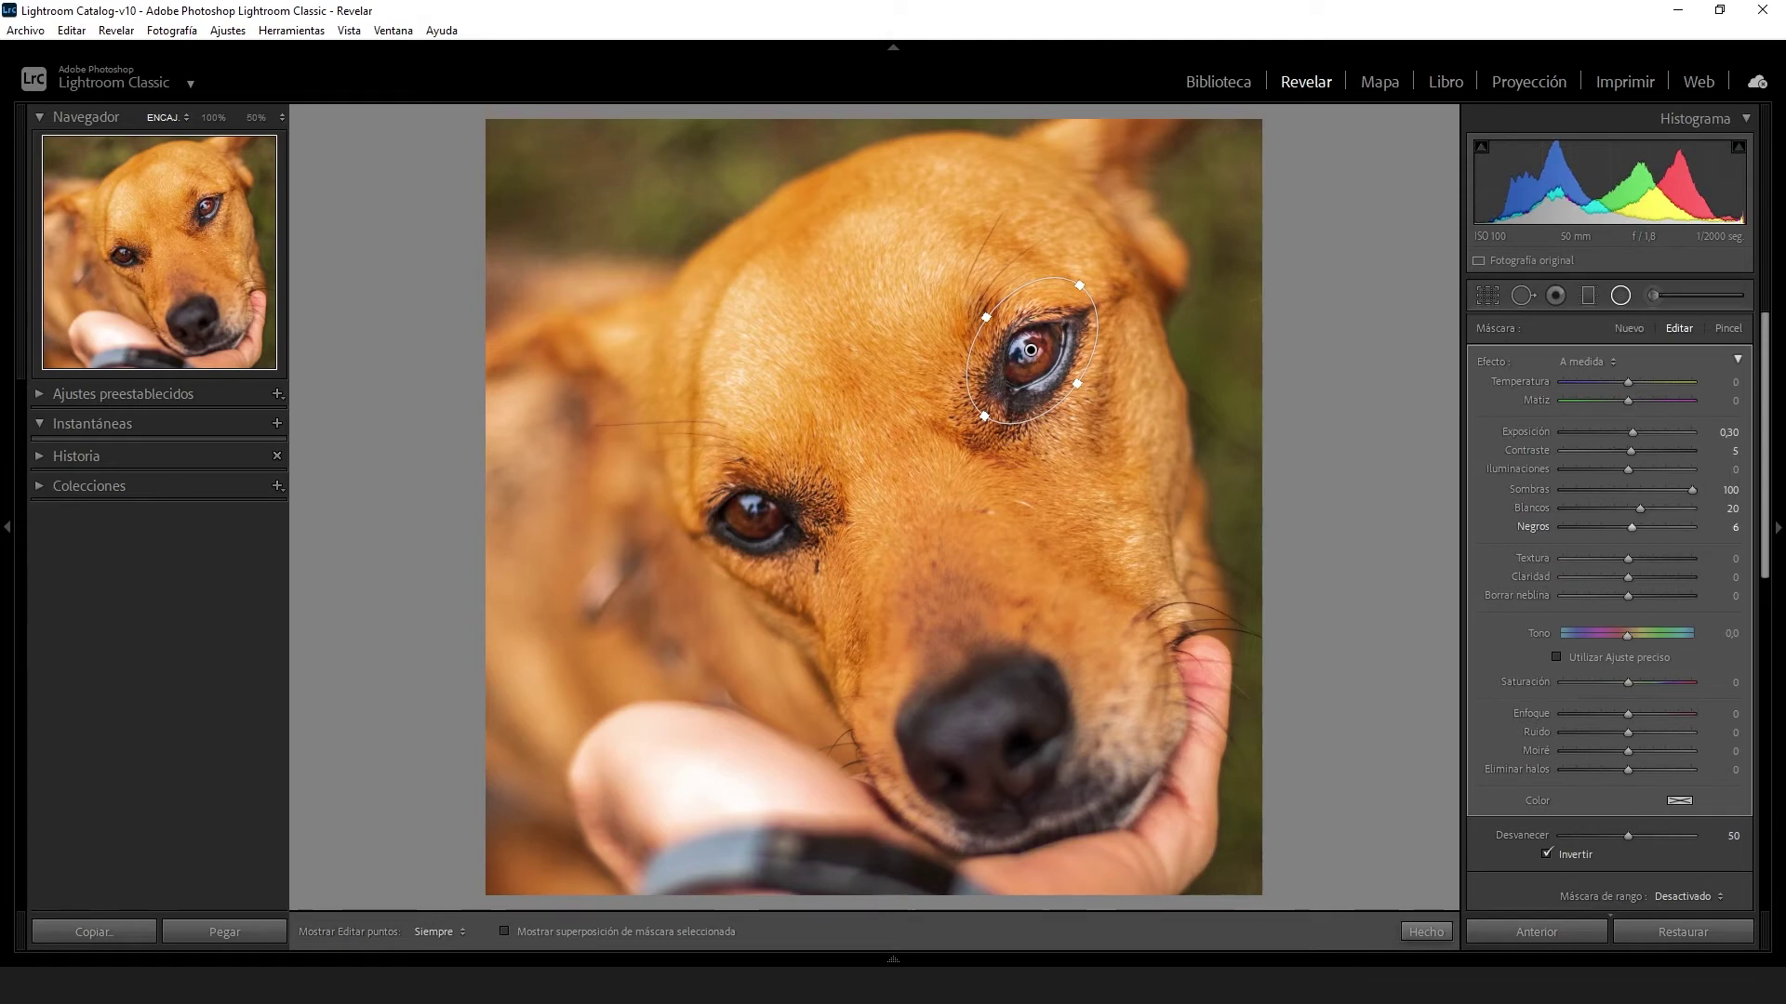
click(1733, 528)
key(Return)
drag(1532, 527, 1519, 527)
click(1733, 527)
text(15)
key(Return)
Set the eye mask's texture to 15 and clarity to 10
drag(1729, 564, 1742, 564)
click(1729, 558)
text(15)
key(Tab)
text(18)
key(Return)
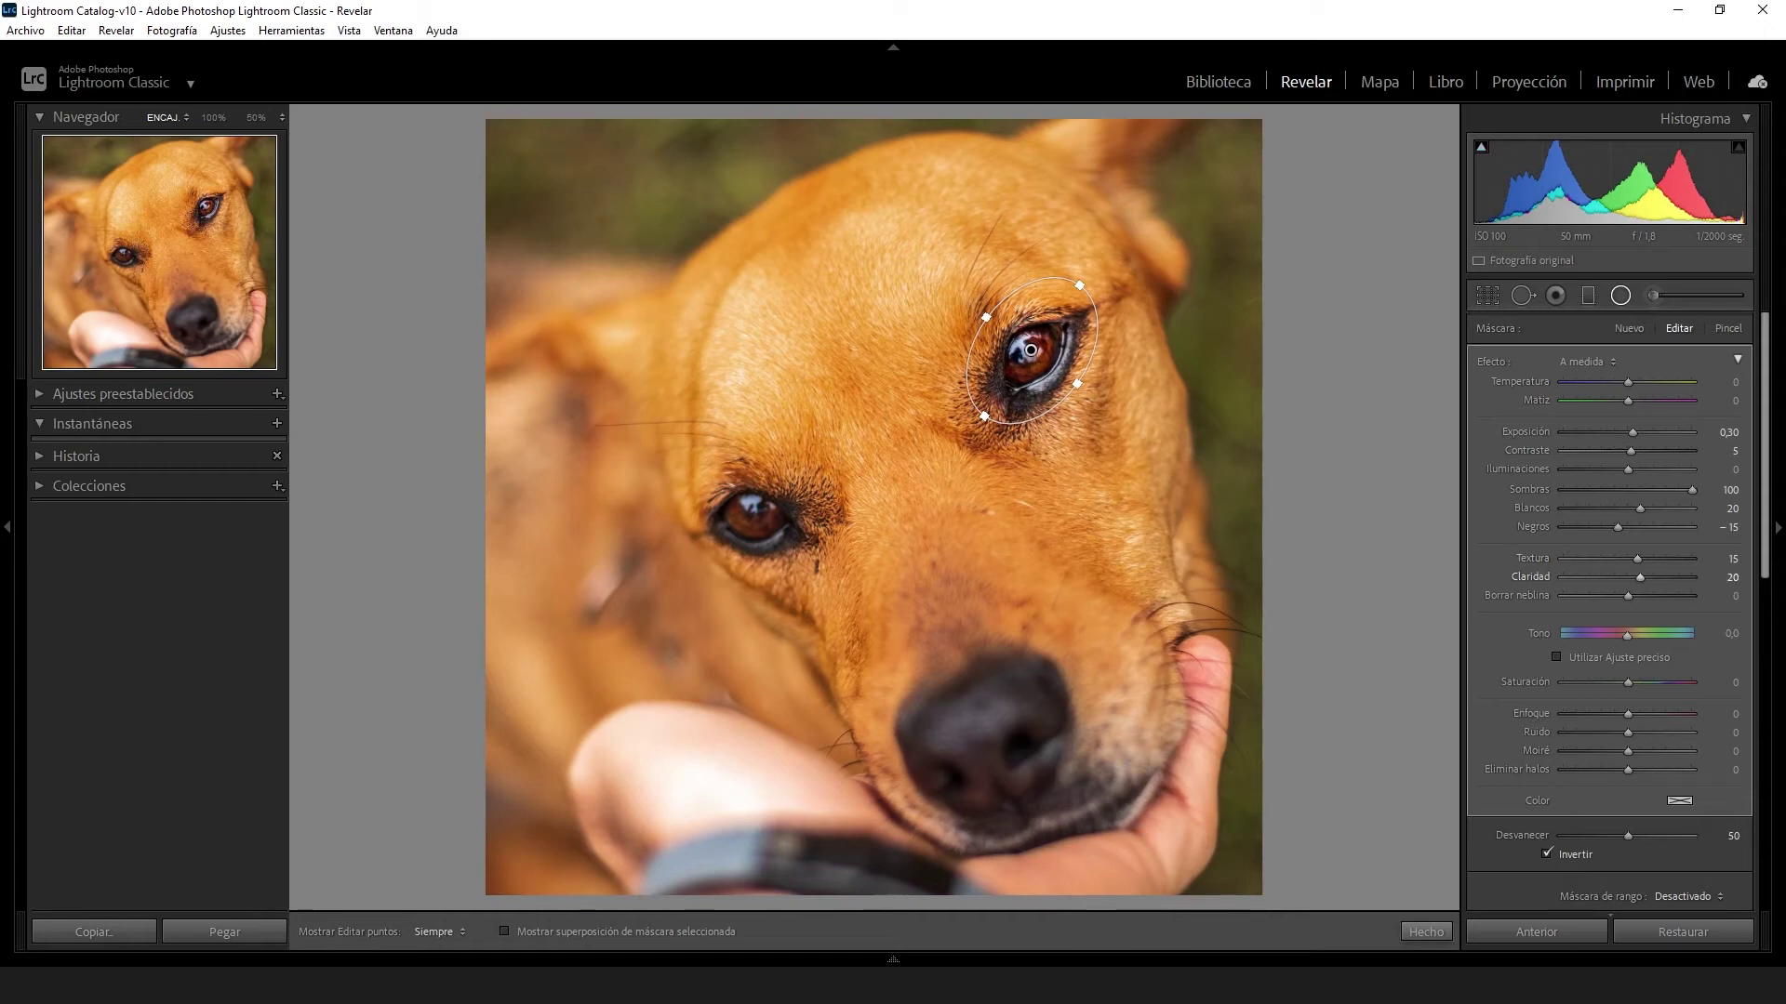
click(1732, 578)
text(10)
key(Return)
Set the eye mask's dehaze to −3 and sharpness to 10
key(Tab)
text(-5)
key(Return)
text(-3)
key(Return)
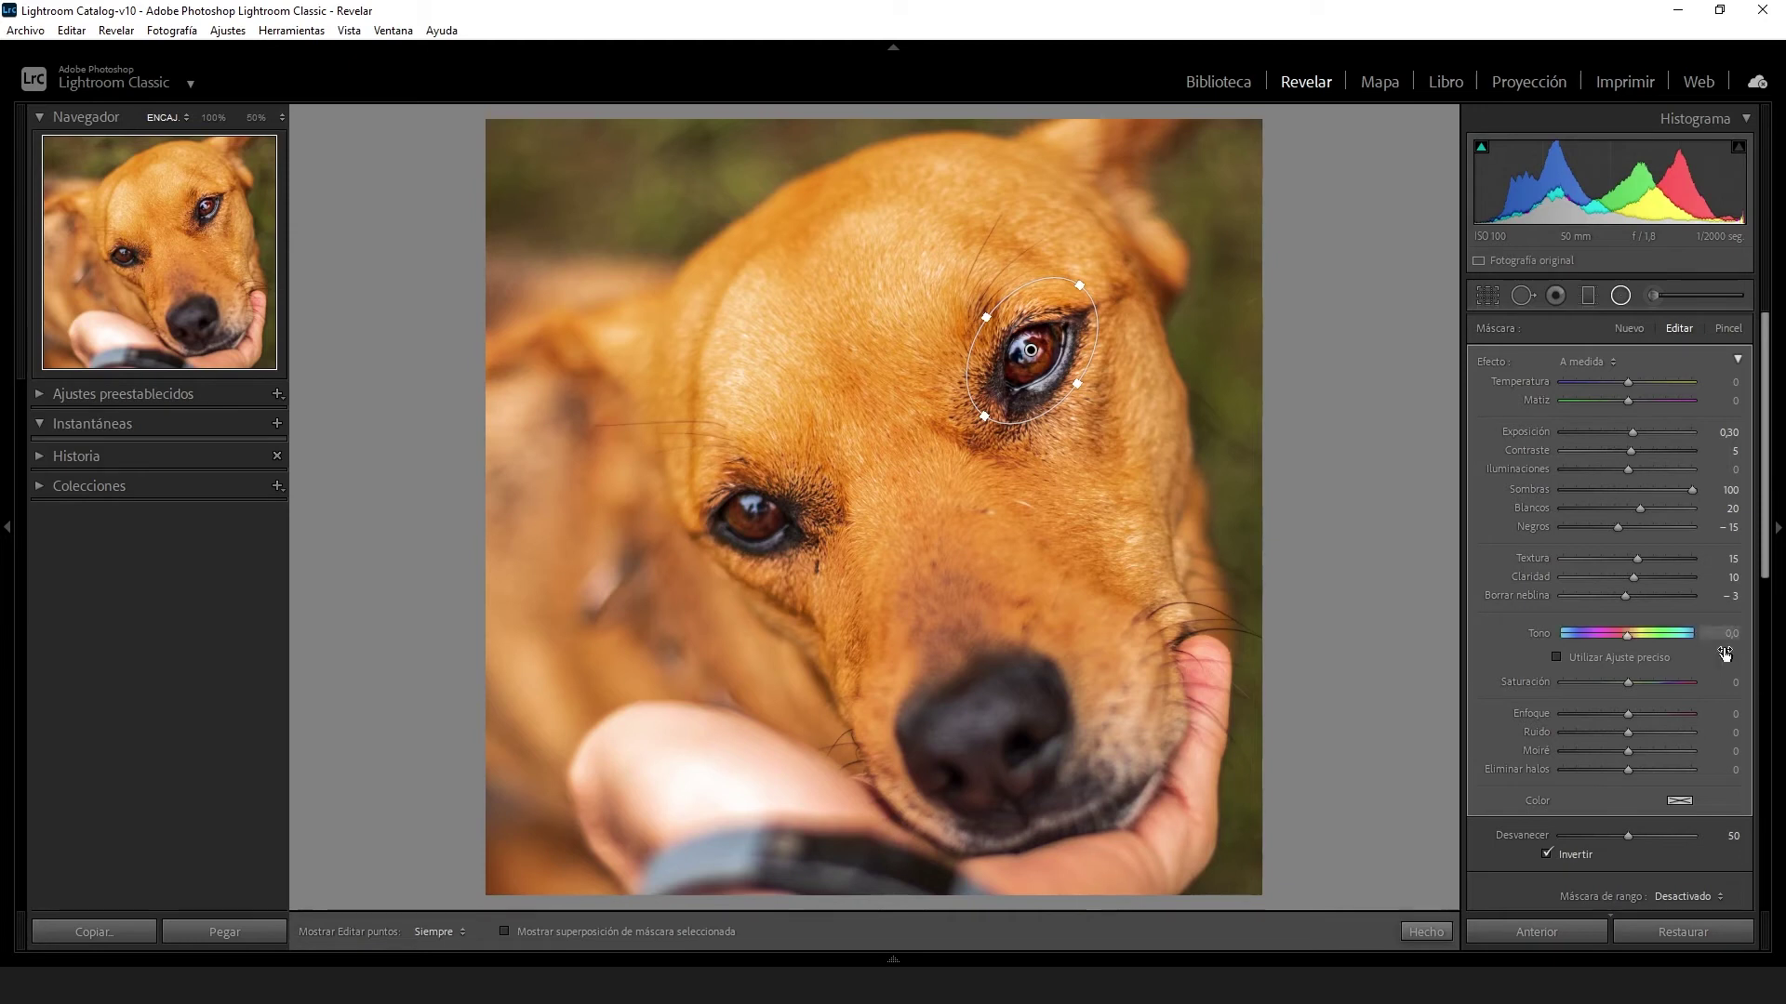
click(1733, 714)
text(10)
key(Return)
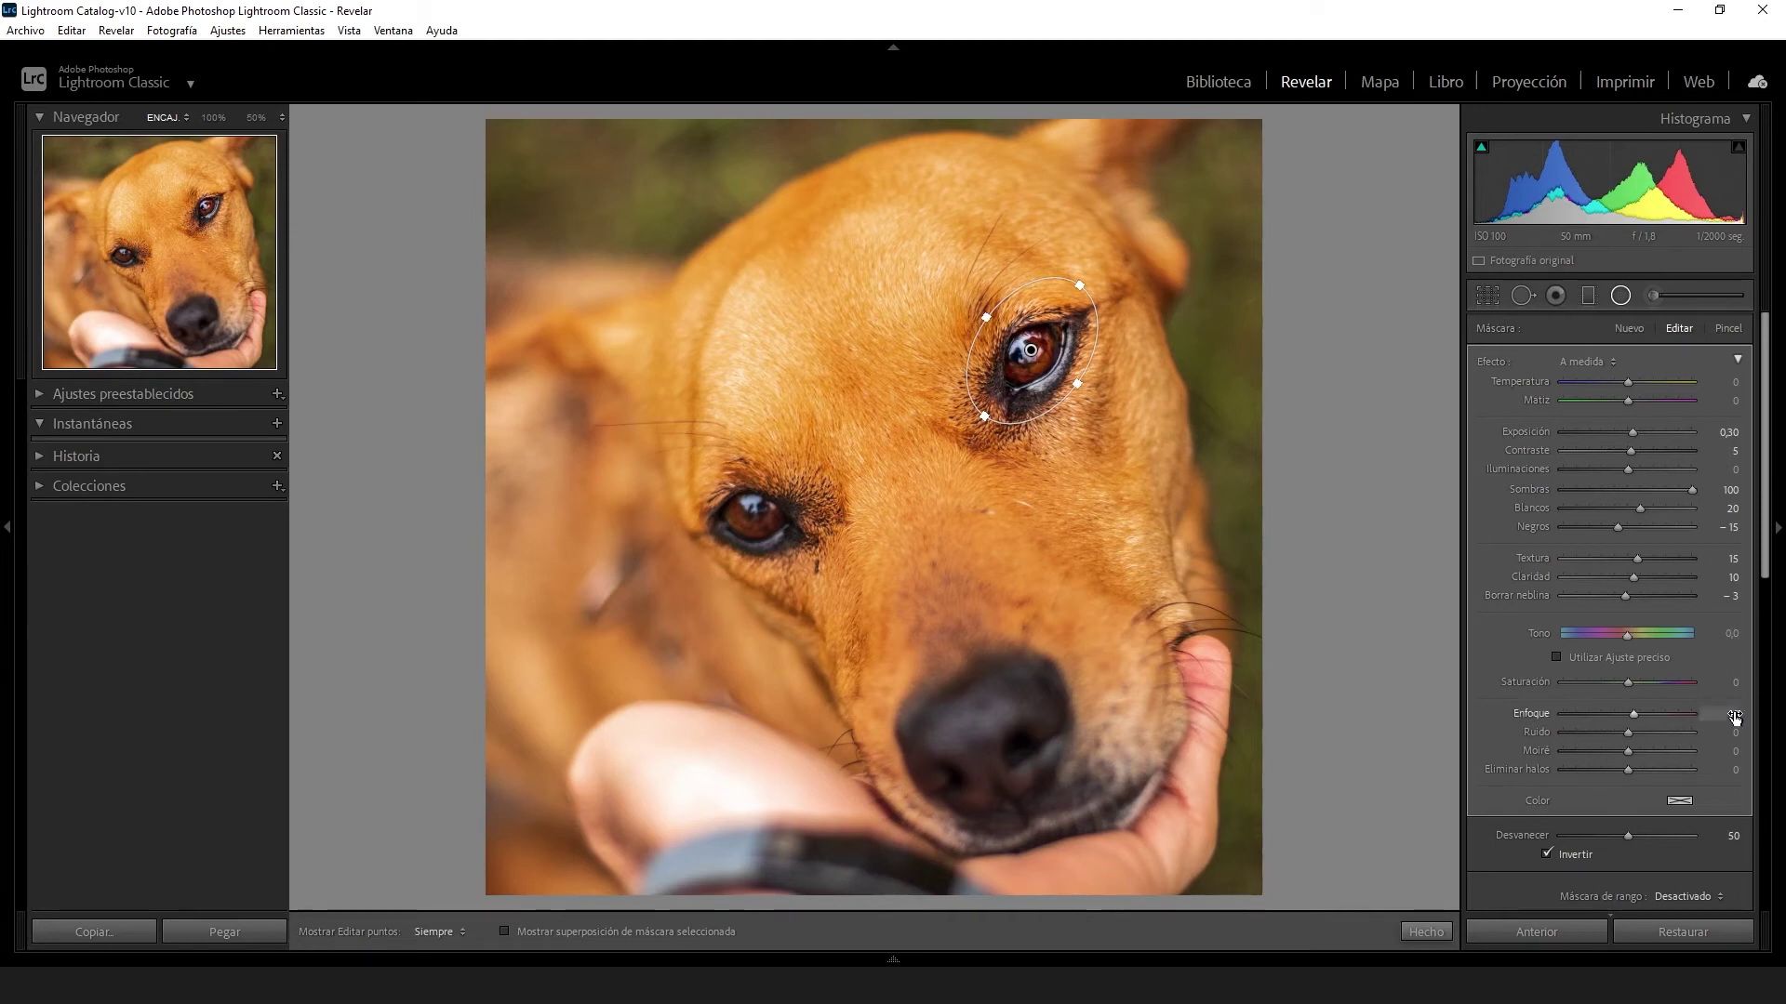
Duplicate the eye adjustment onto the lower-left eye and fit the ellipse to it
right_click(1032, 351)
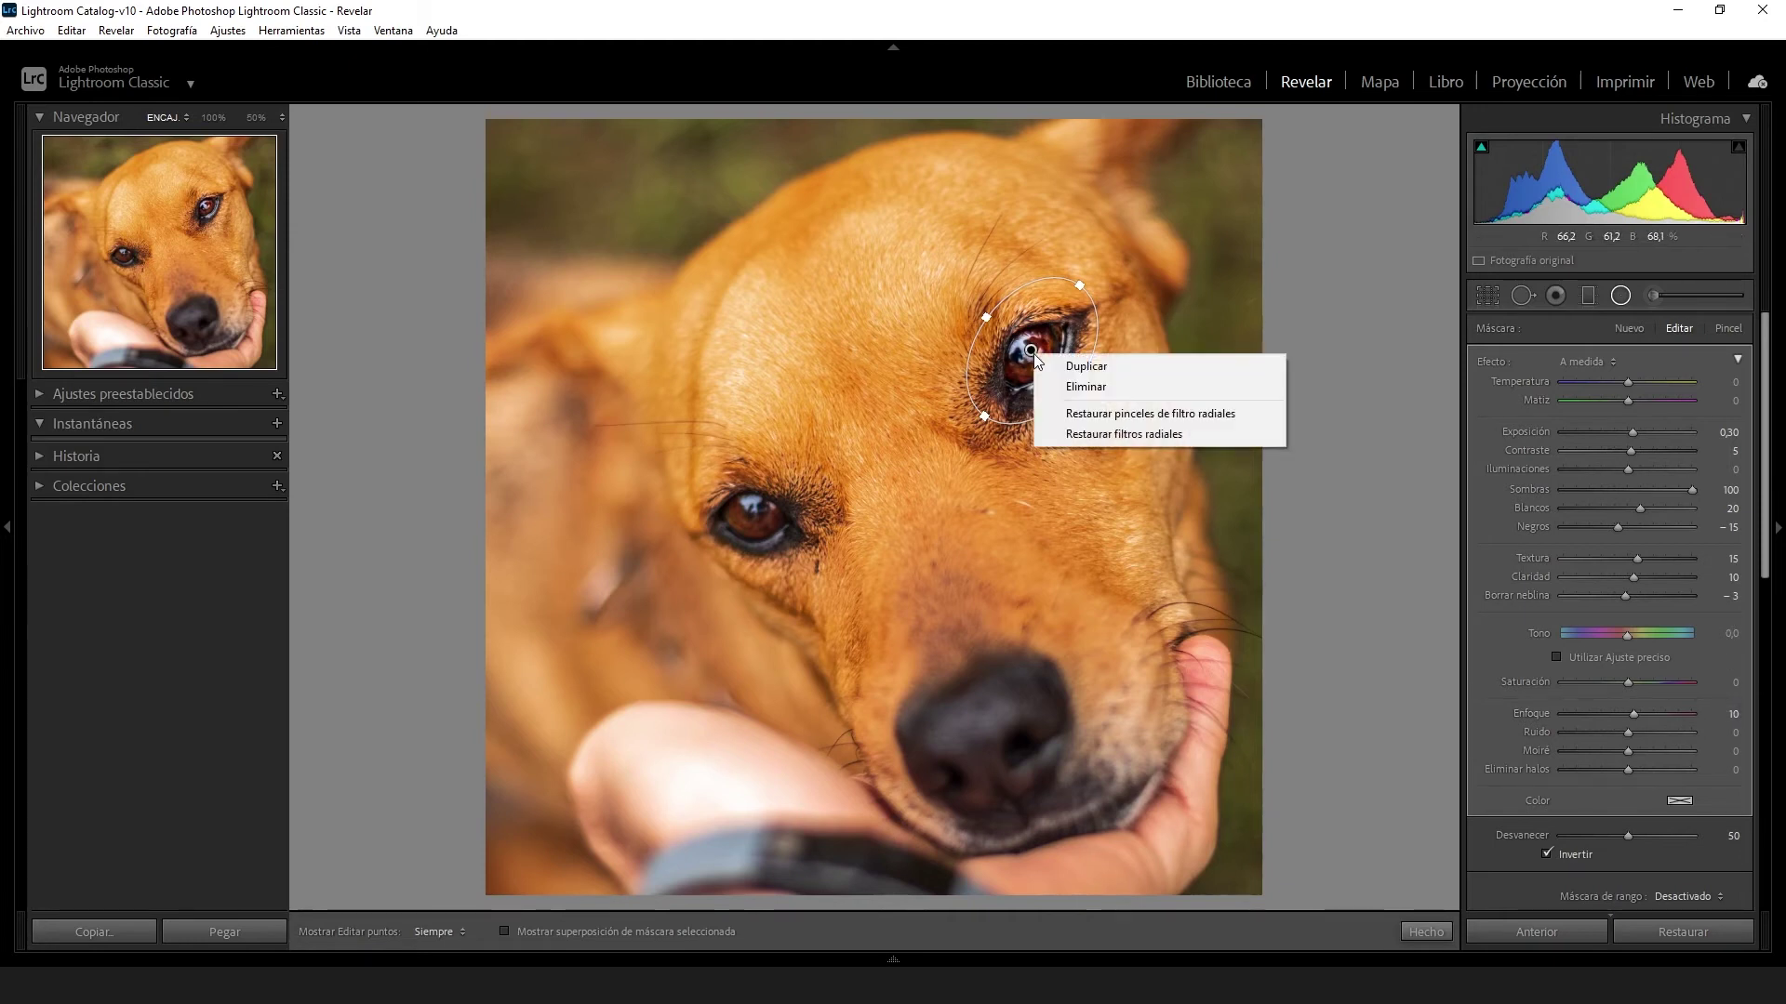
click(1079, 366)
mouse_move(1032, 351)
mouse_down()
mouse_move(729, 485)
mouse_move(726, 534)
mouse_up()
drag(829, 485, 844, 547)
drag(750, 513, 749, 518)
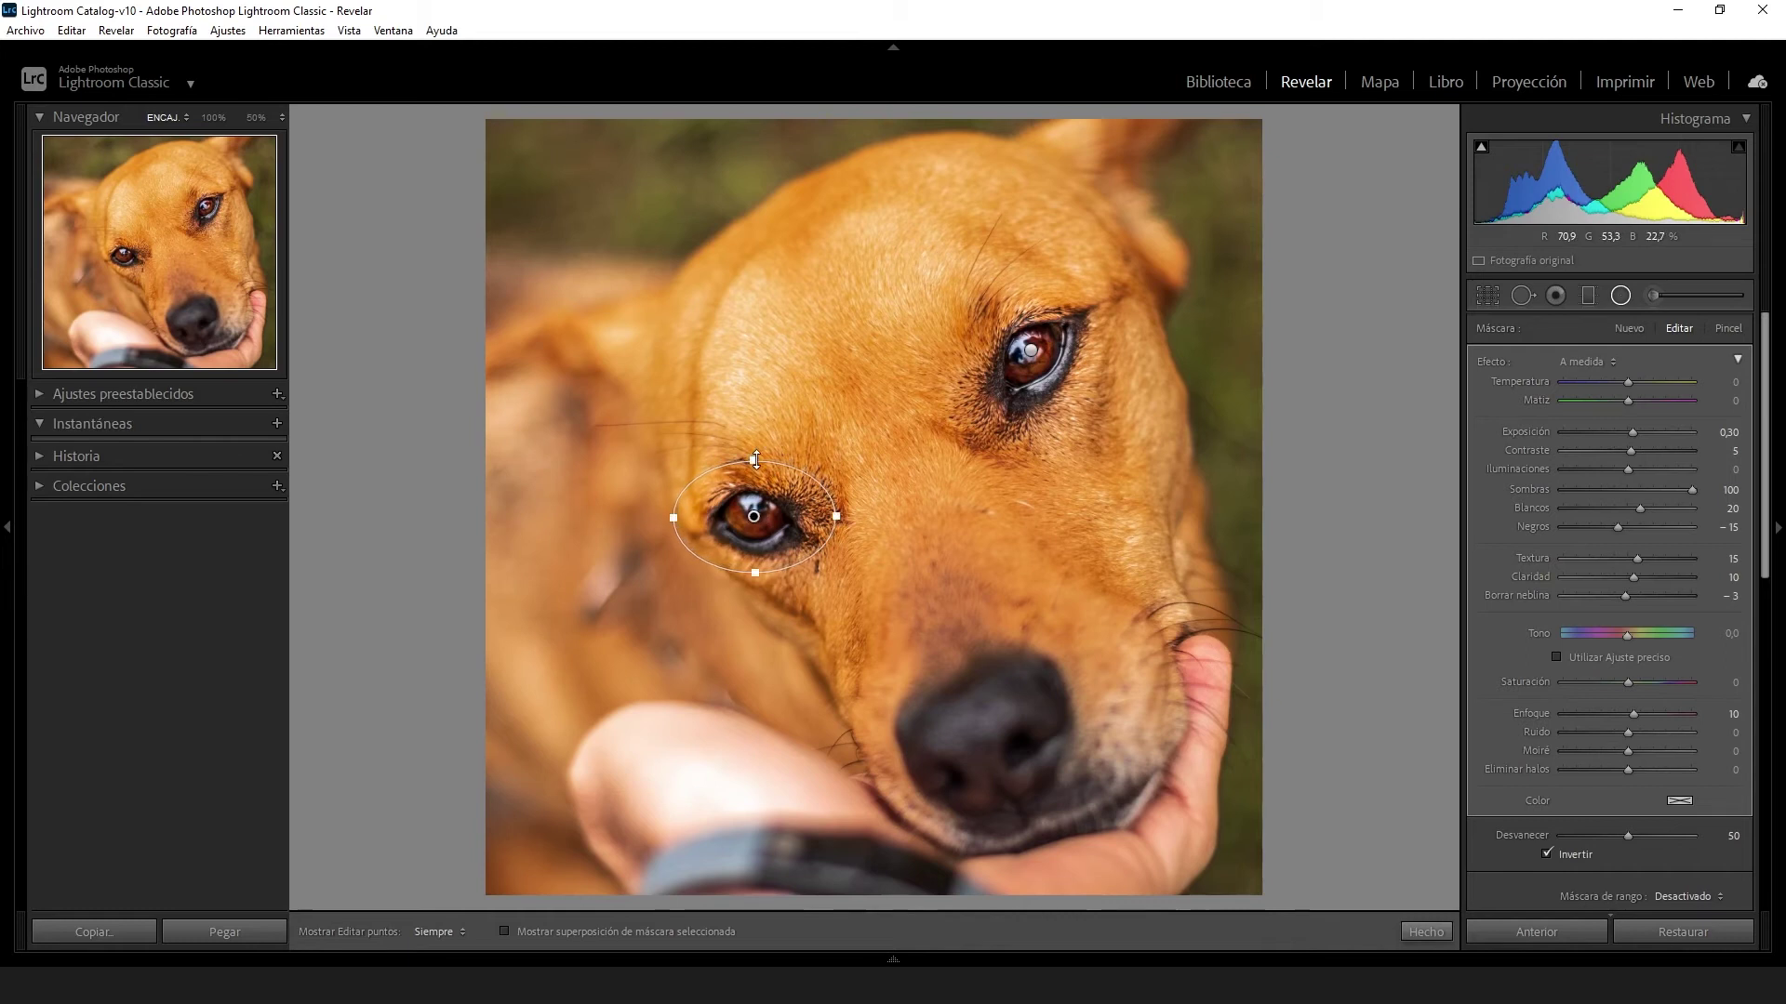
drag(754, 459, 754, 473)
drag(836, 516, 749, 522)
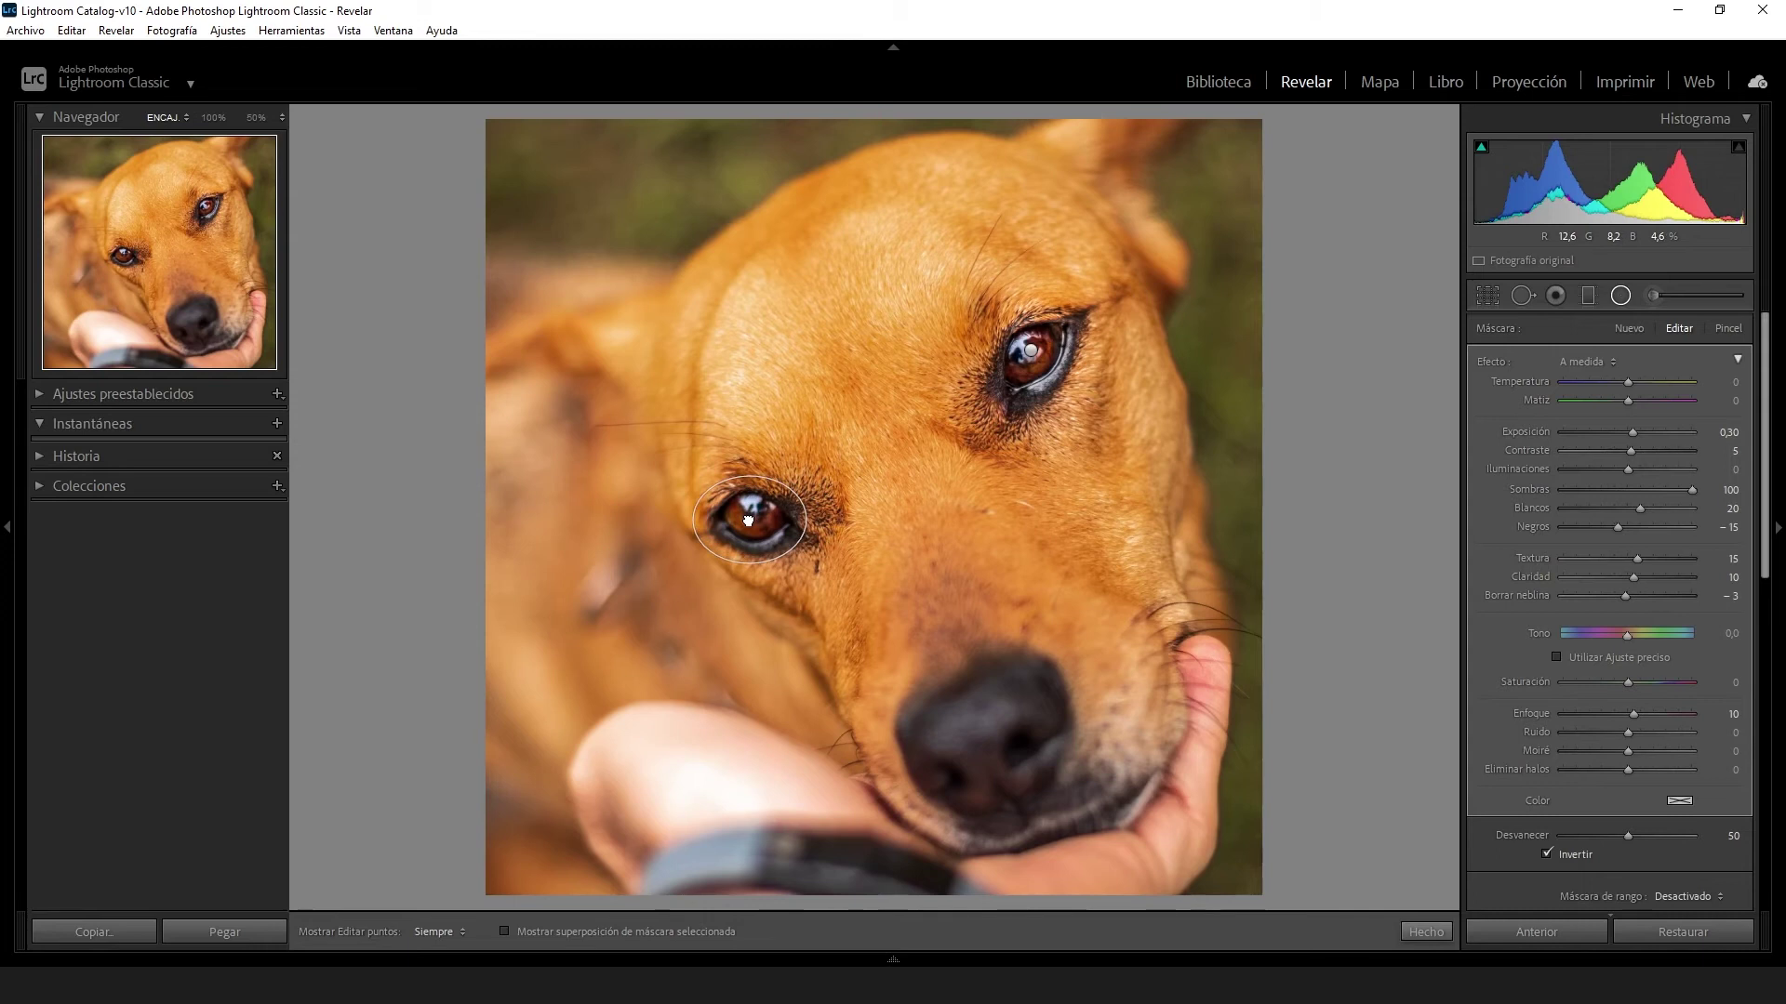
Shrink the right-eye ellipse to fit snugly and close radial mask editing
click(1030, 350)
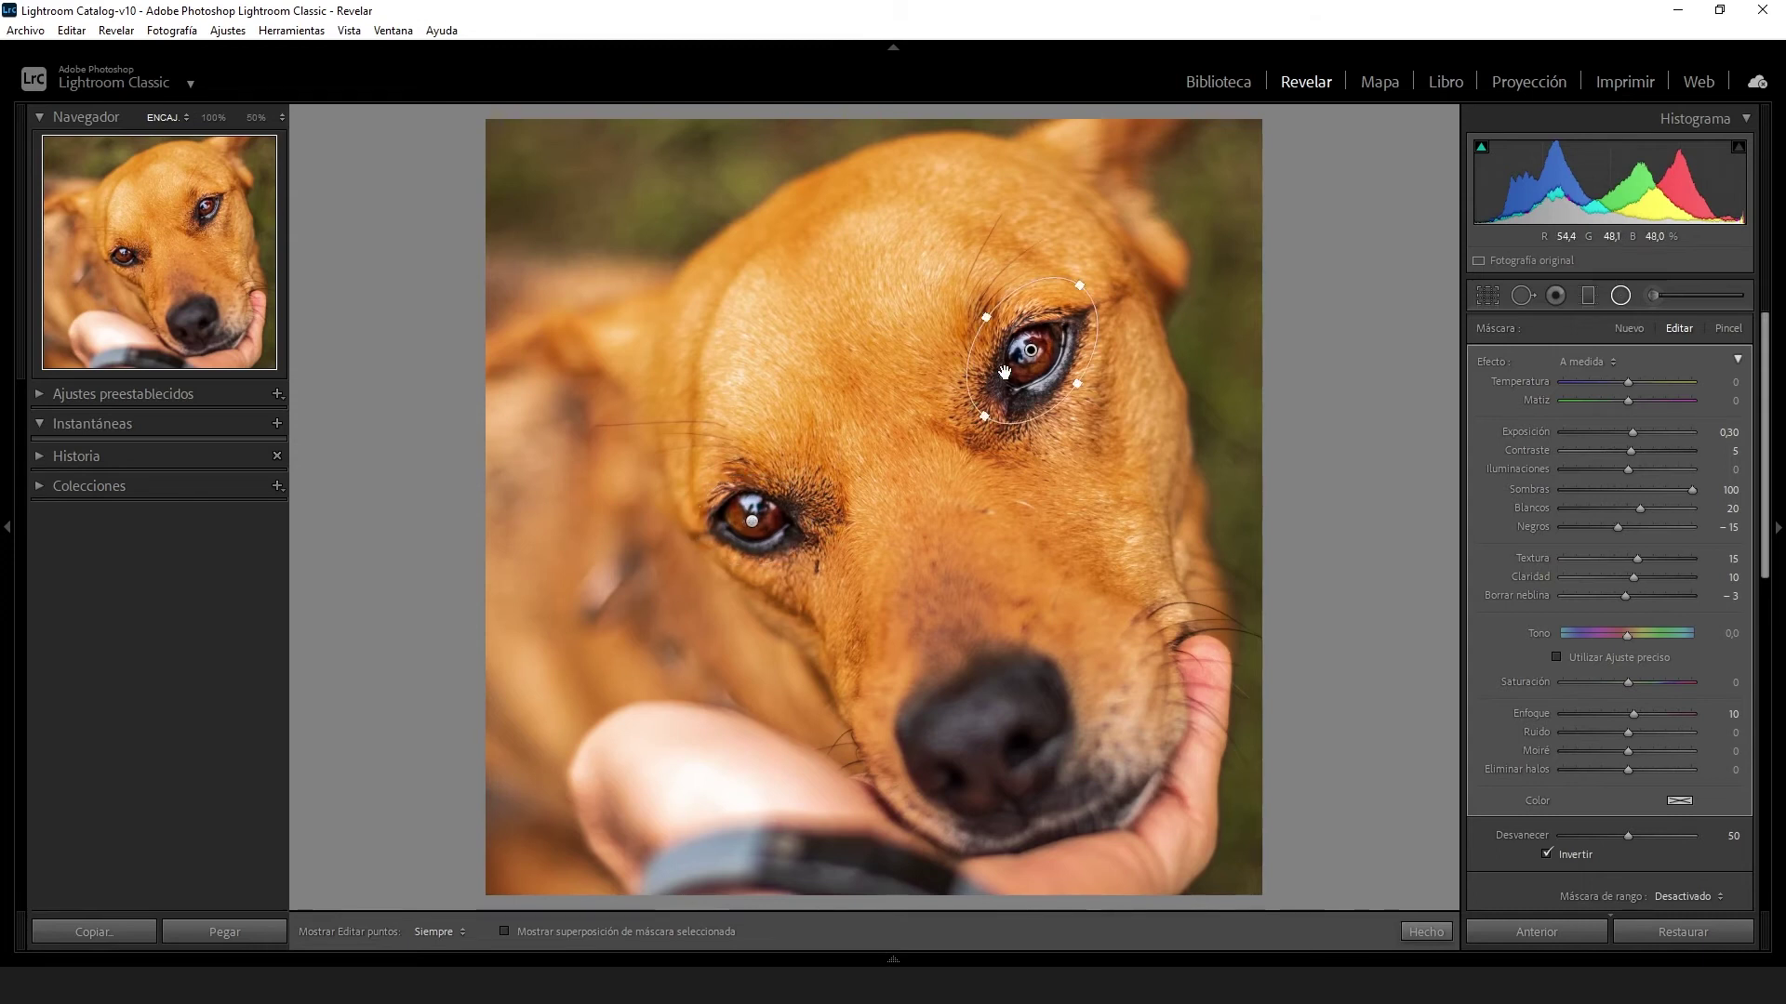
drag(984, 420, 991, 407)
drag(986, 317, 1027, 360)
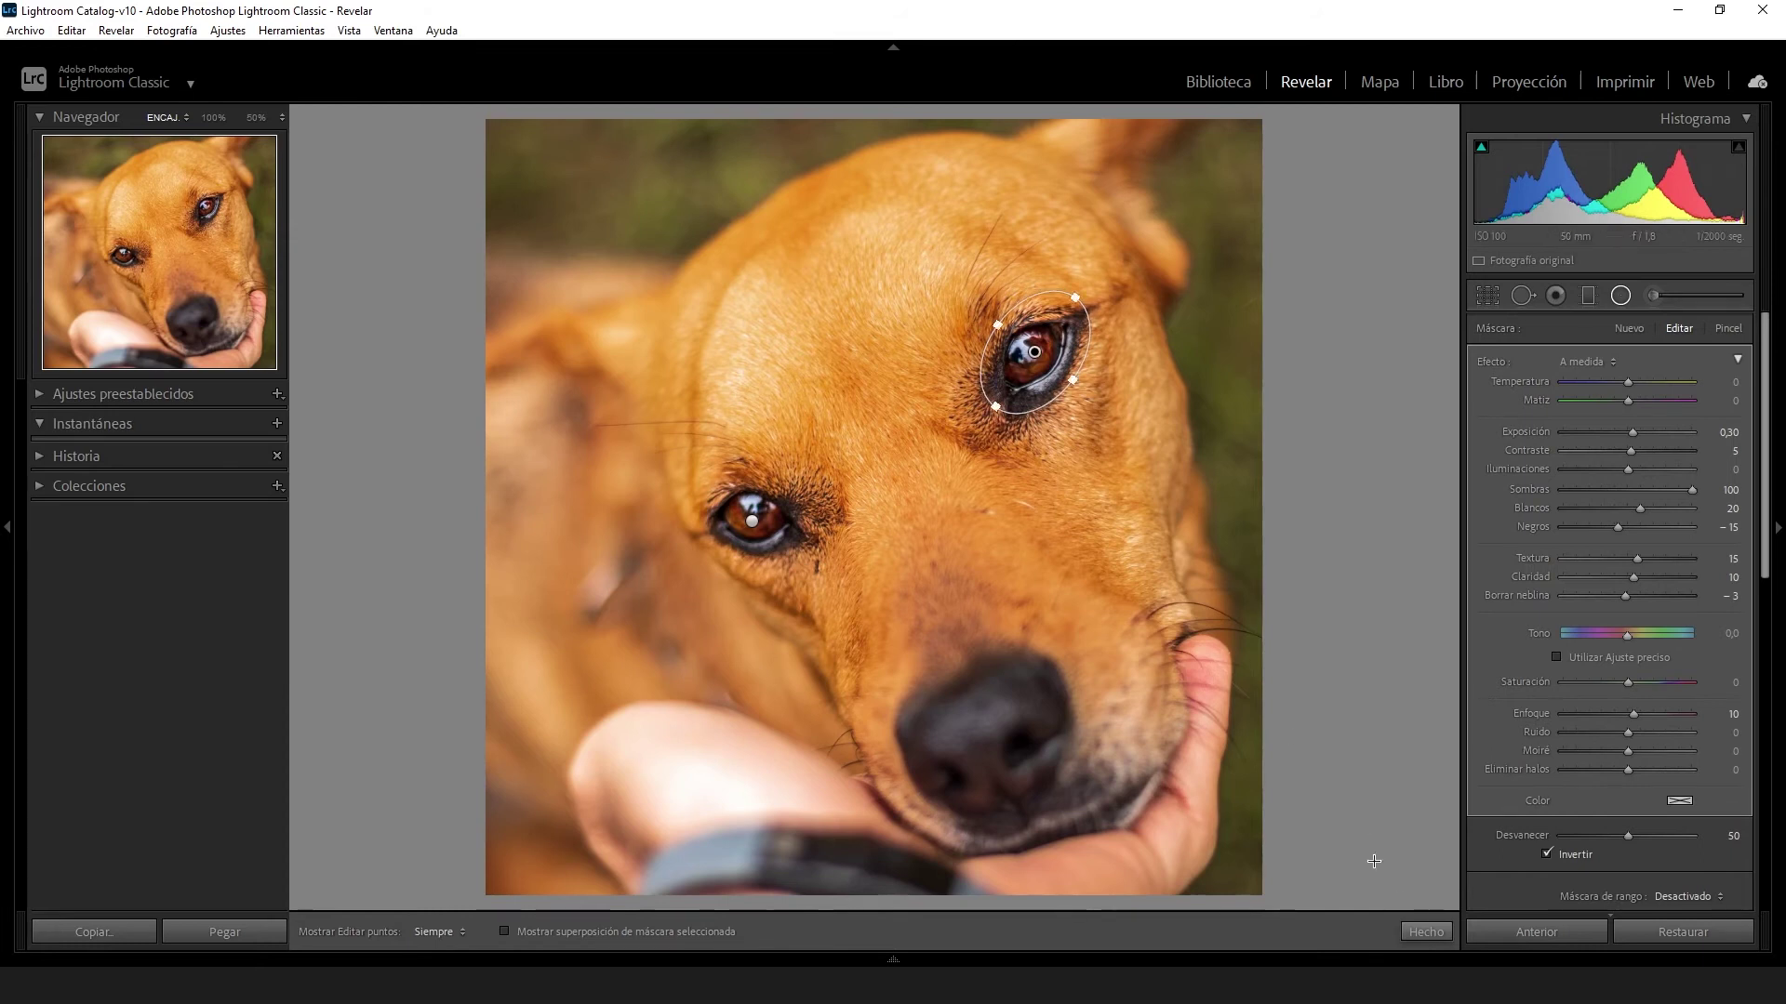
click(1424, 931)
Create a graduated mask with Textura, Claridad, Borrar neblina and Enfoque reset to zero
click(1589, 295)
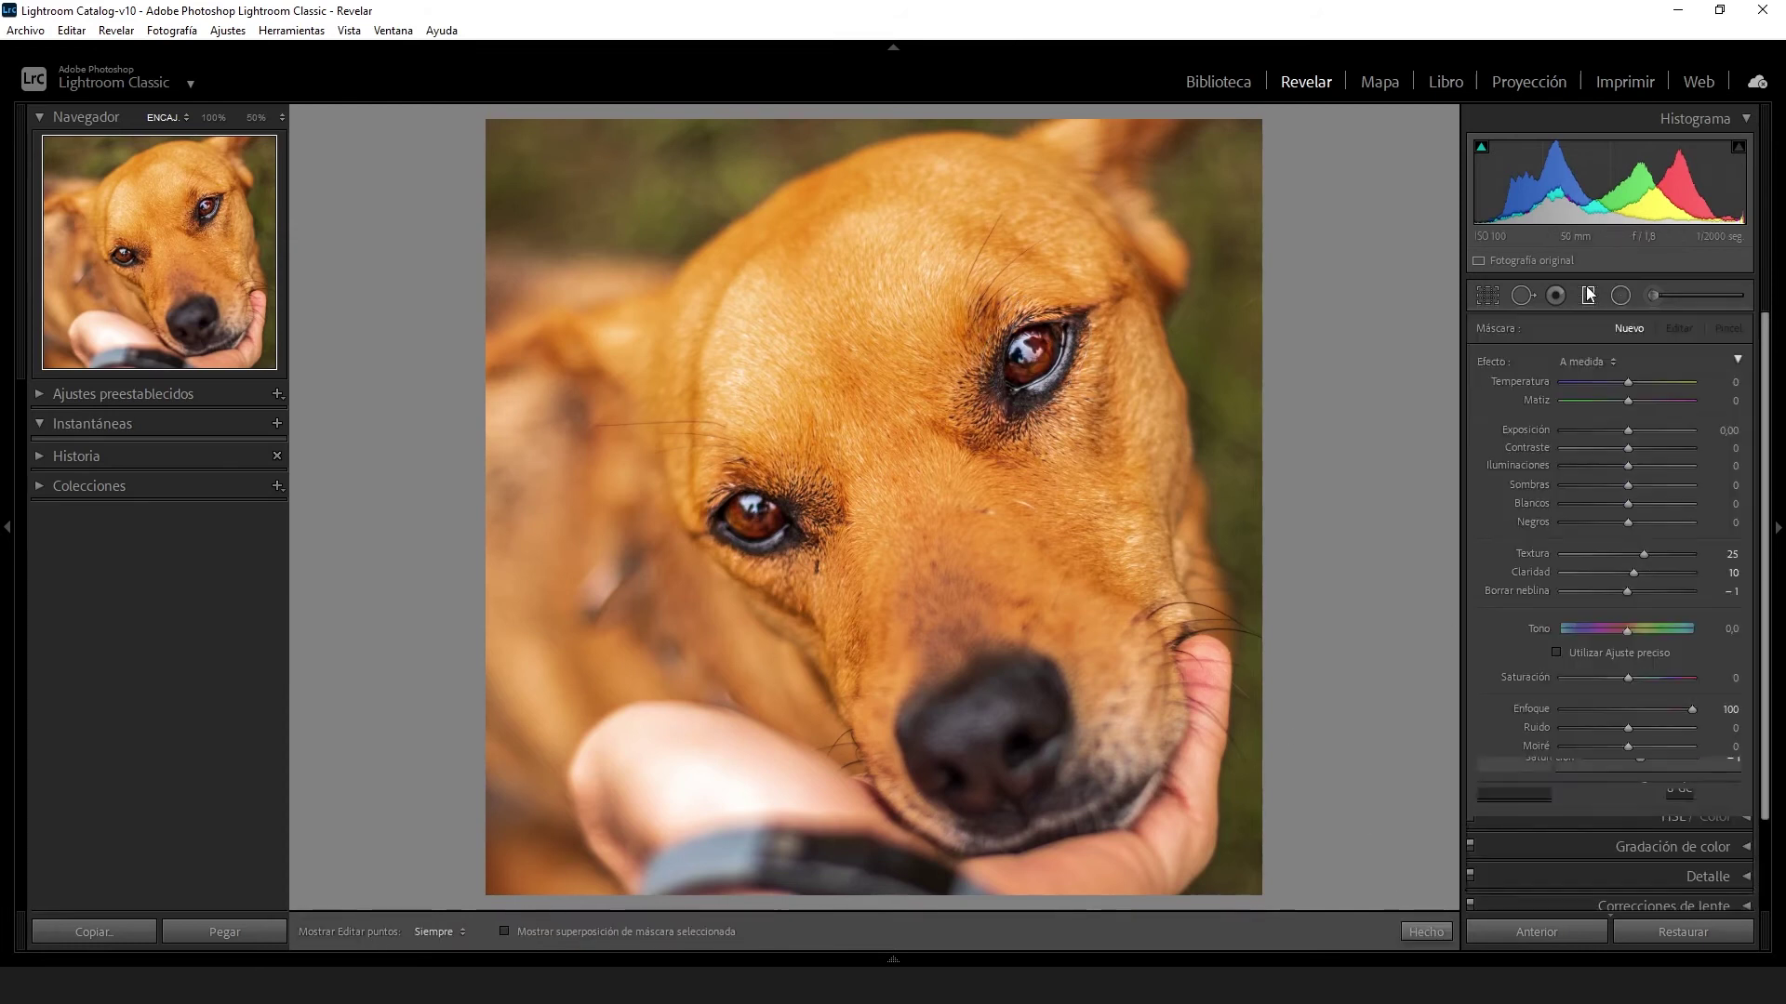
double_click(1643, 553)
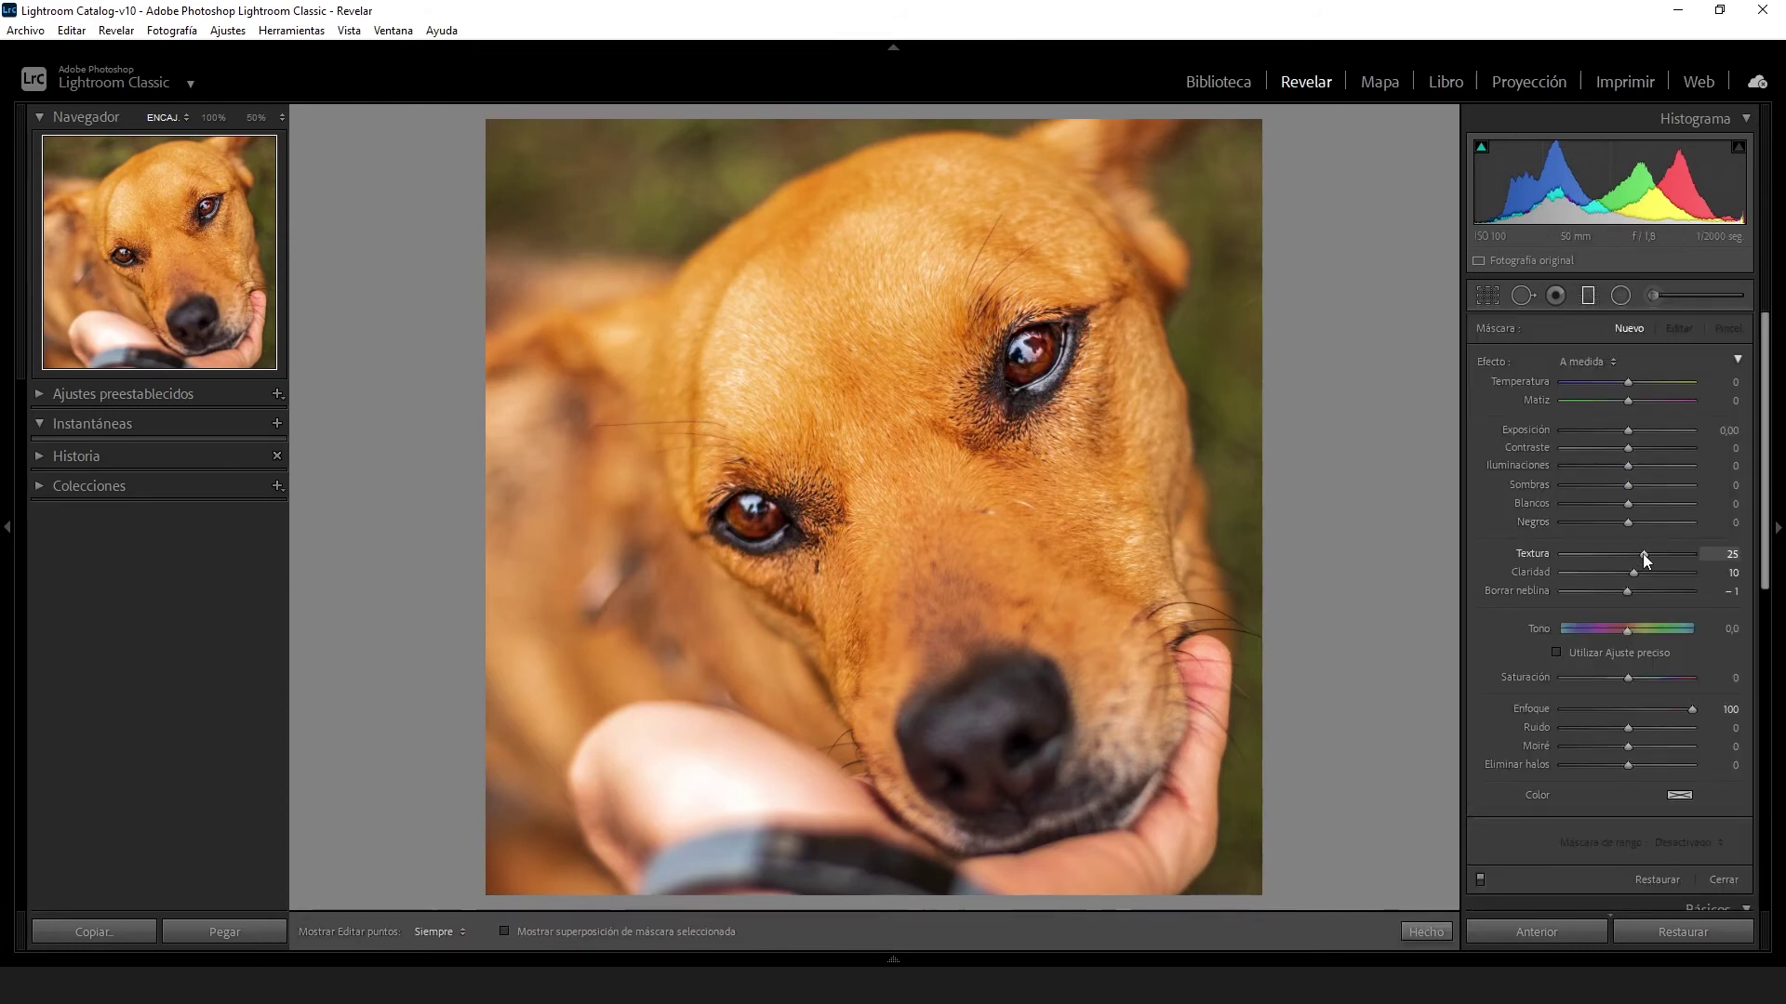
double_click(1633, 571)
double_click(1626, 589)
double_click(1692, 709)
Draw a diagonal gradient over the upper-left and darken it to exposure −0,90
drag(531, 828, 945, 474)
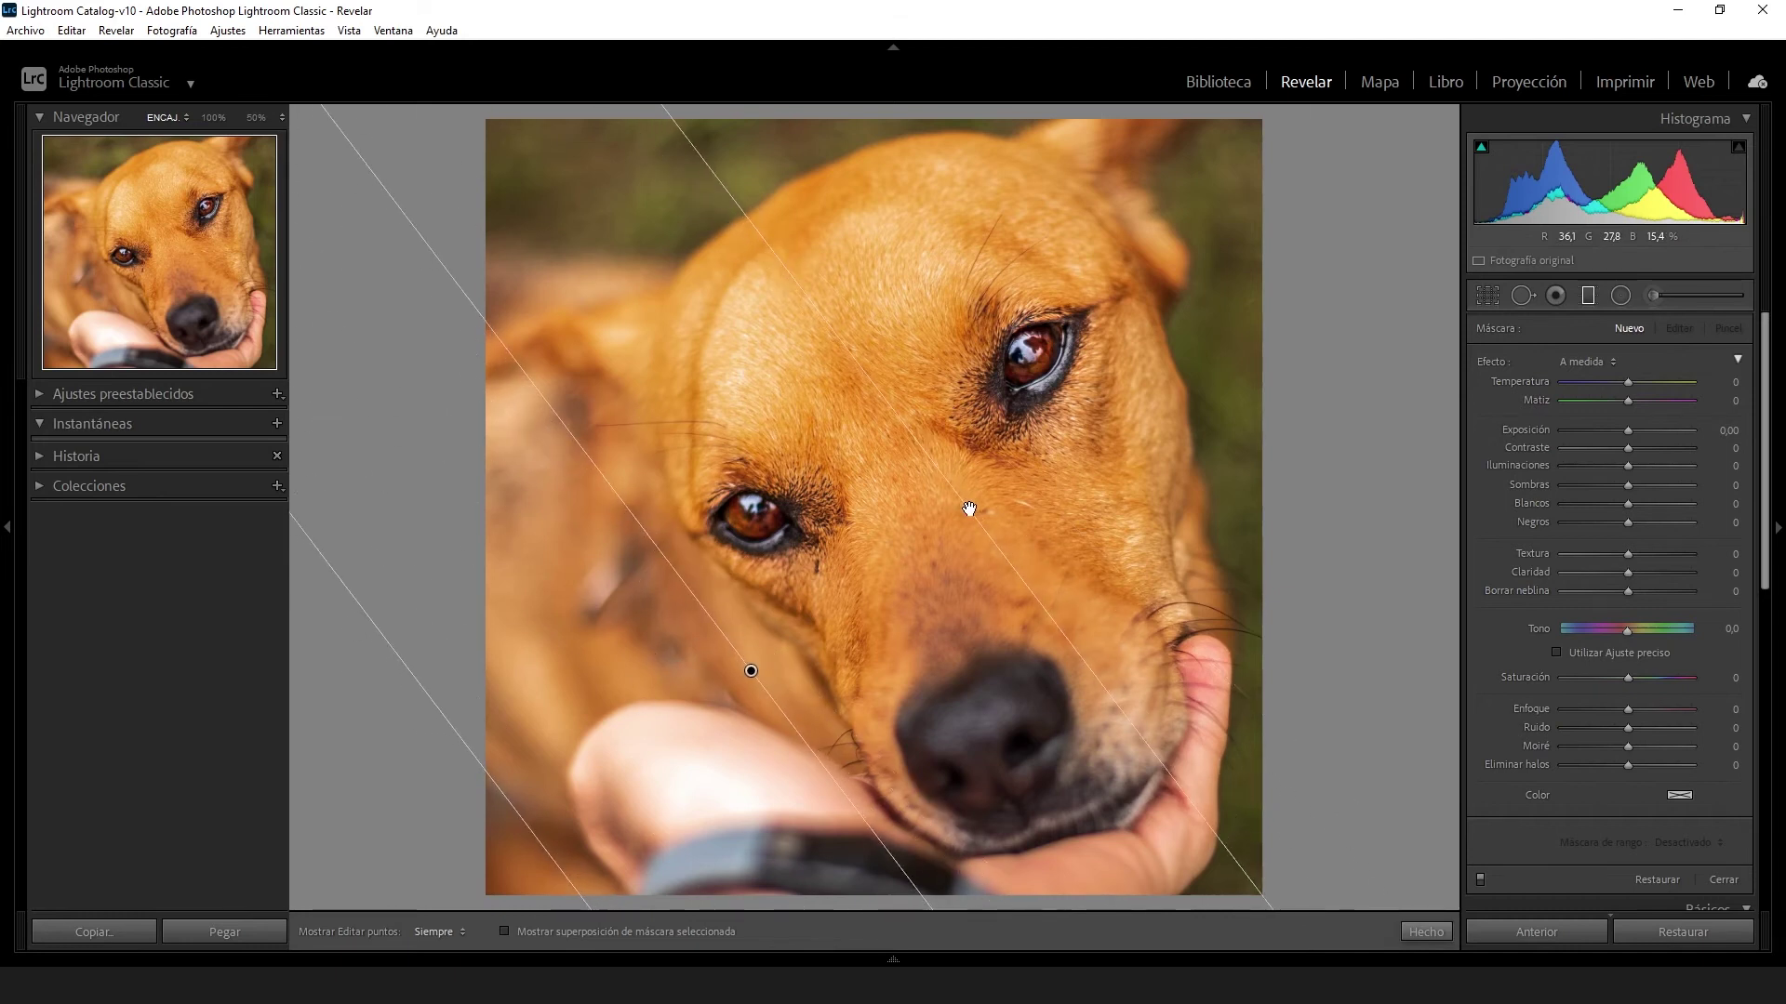
drag(946, 474, 968, 510)
drag(526, 826, 466, 868)
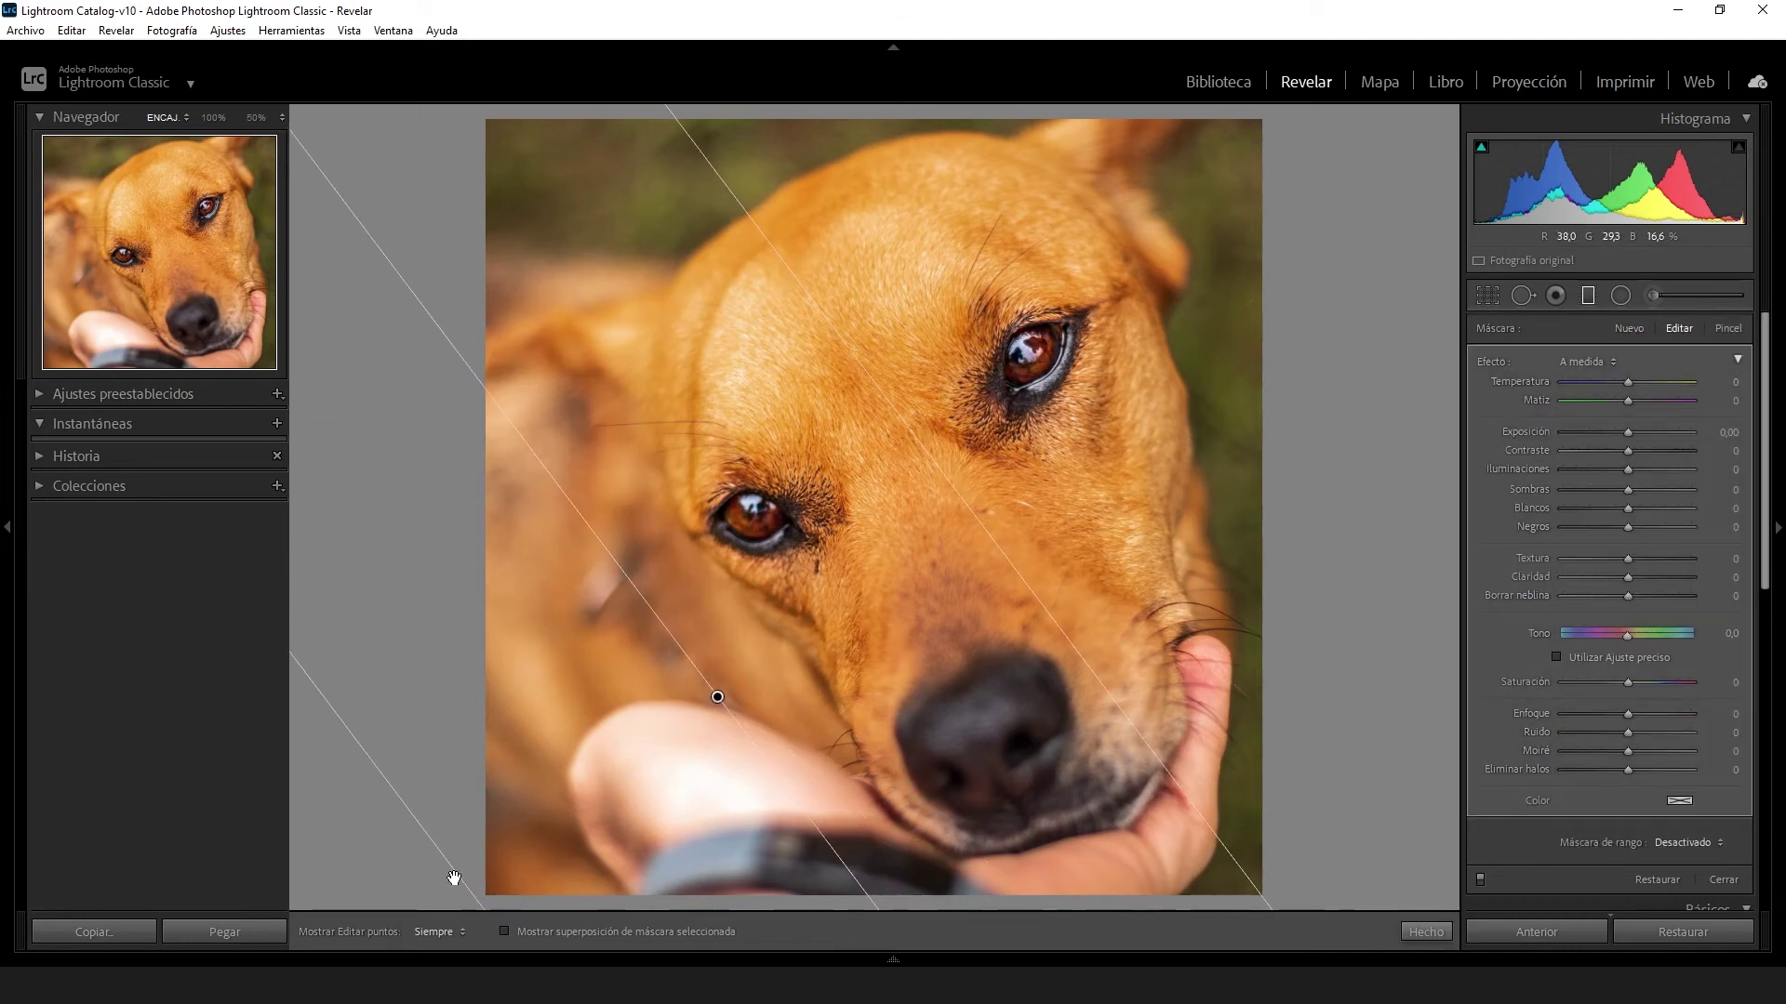
drag(1721, 437, 1618, 437)
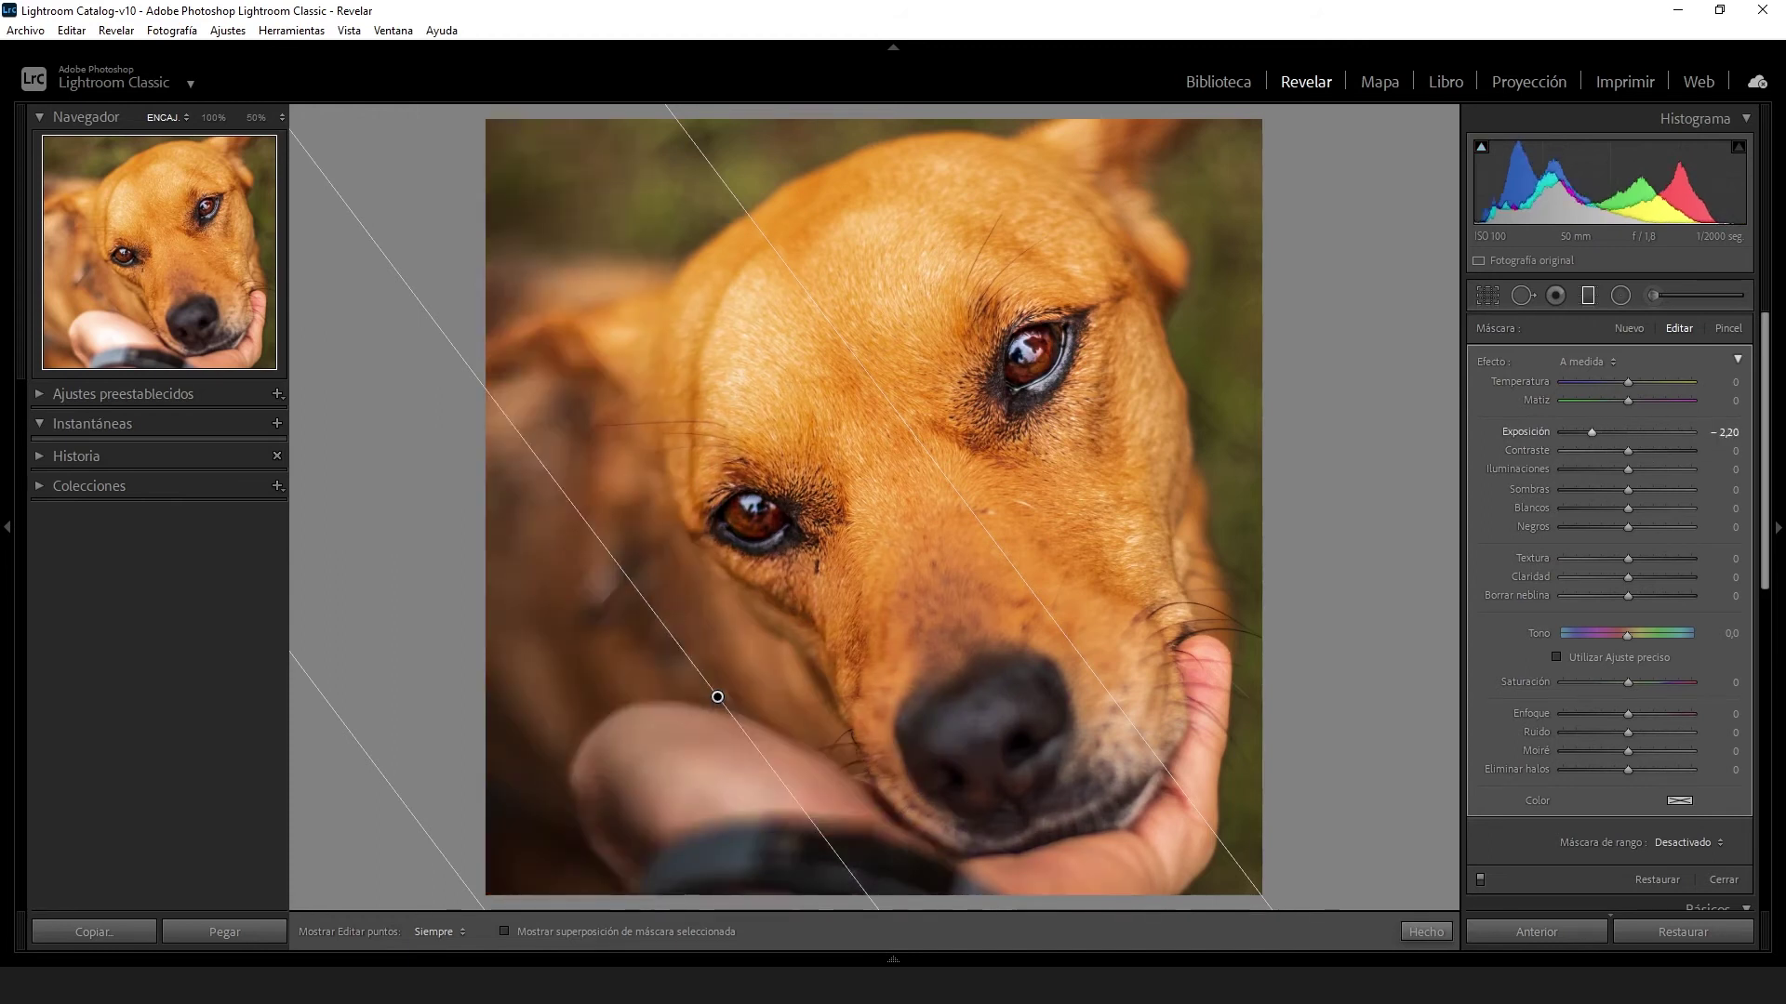
drag(1619, 437, 1679, 438)
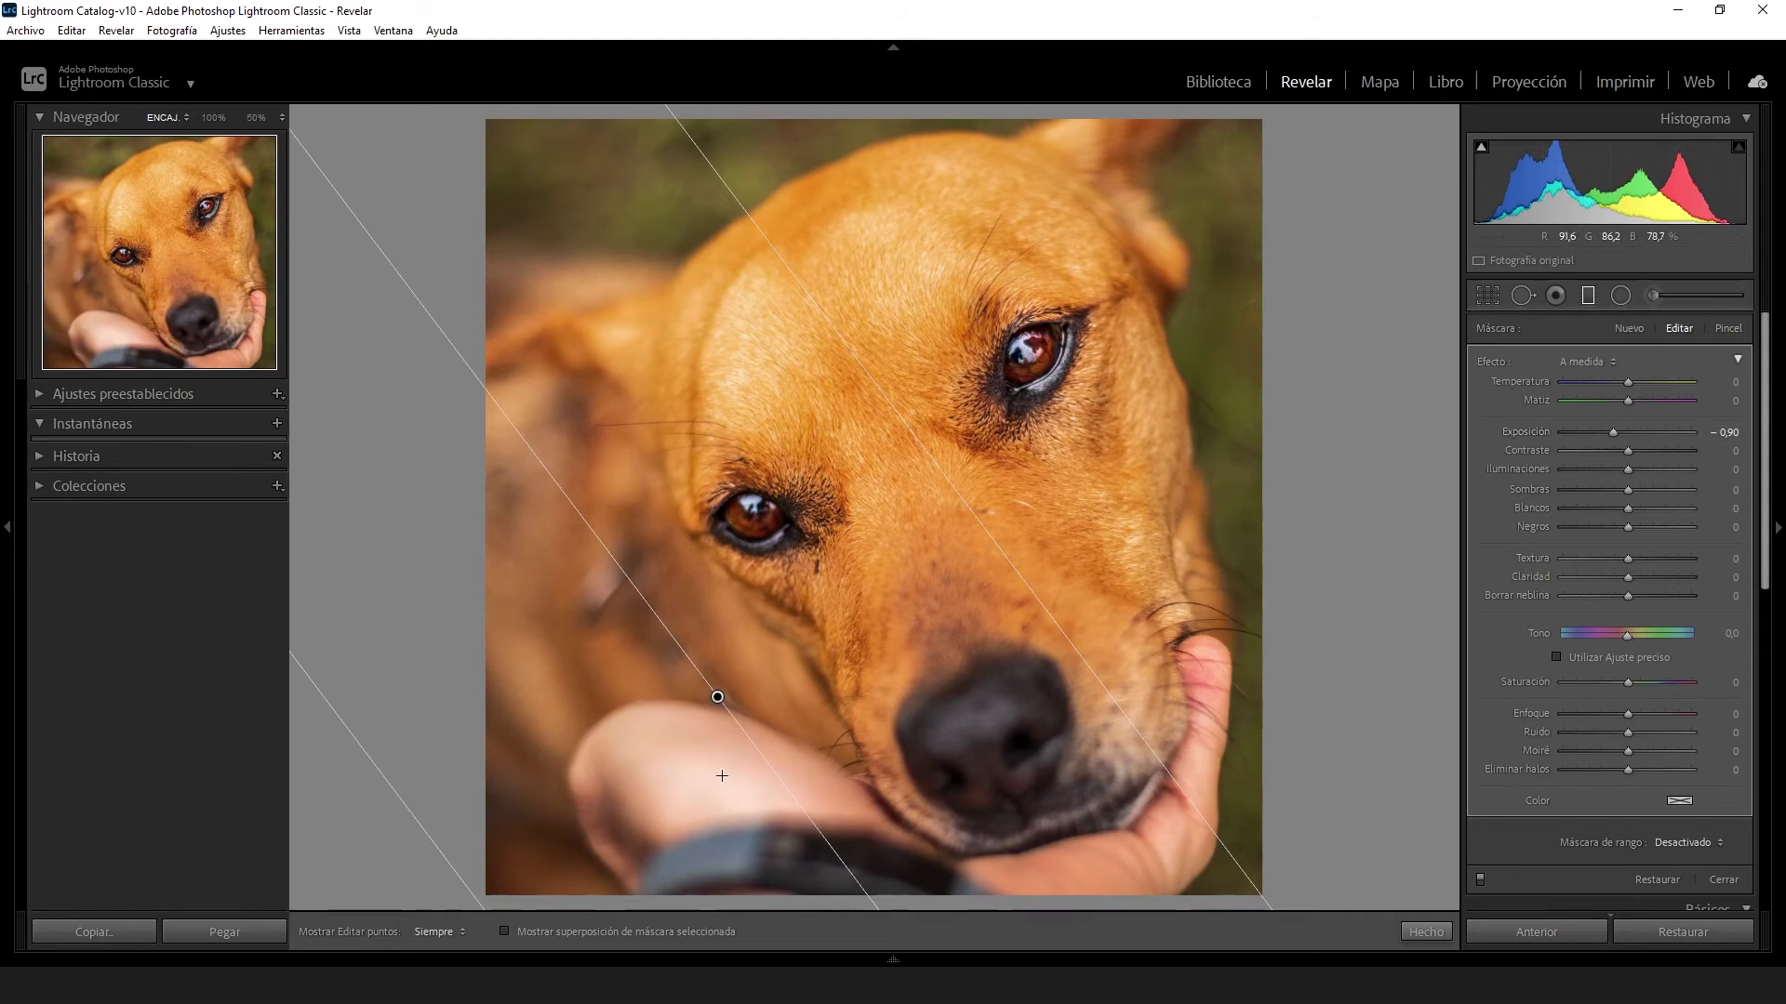
click(1420, 931)
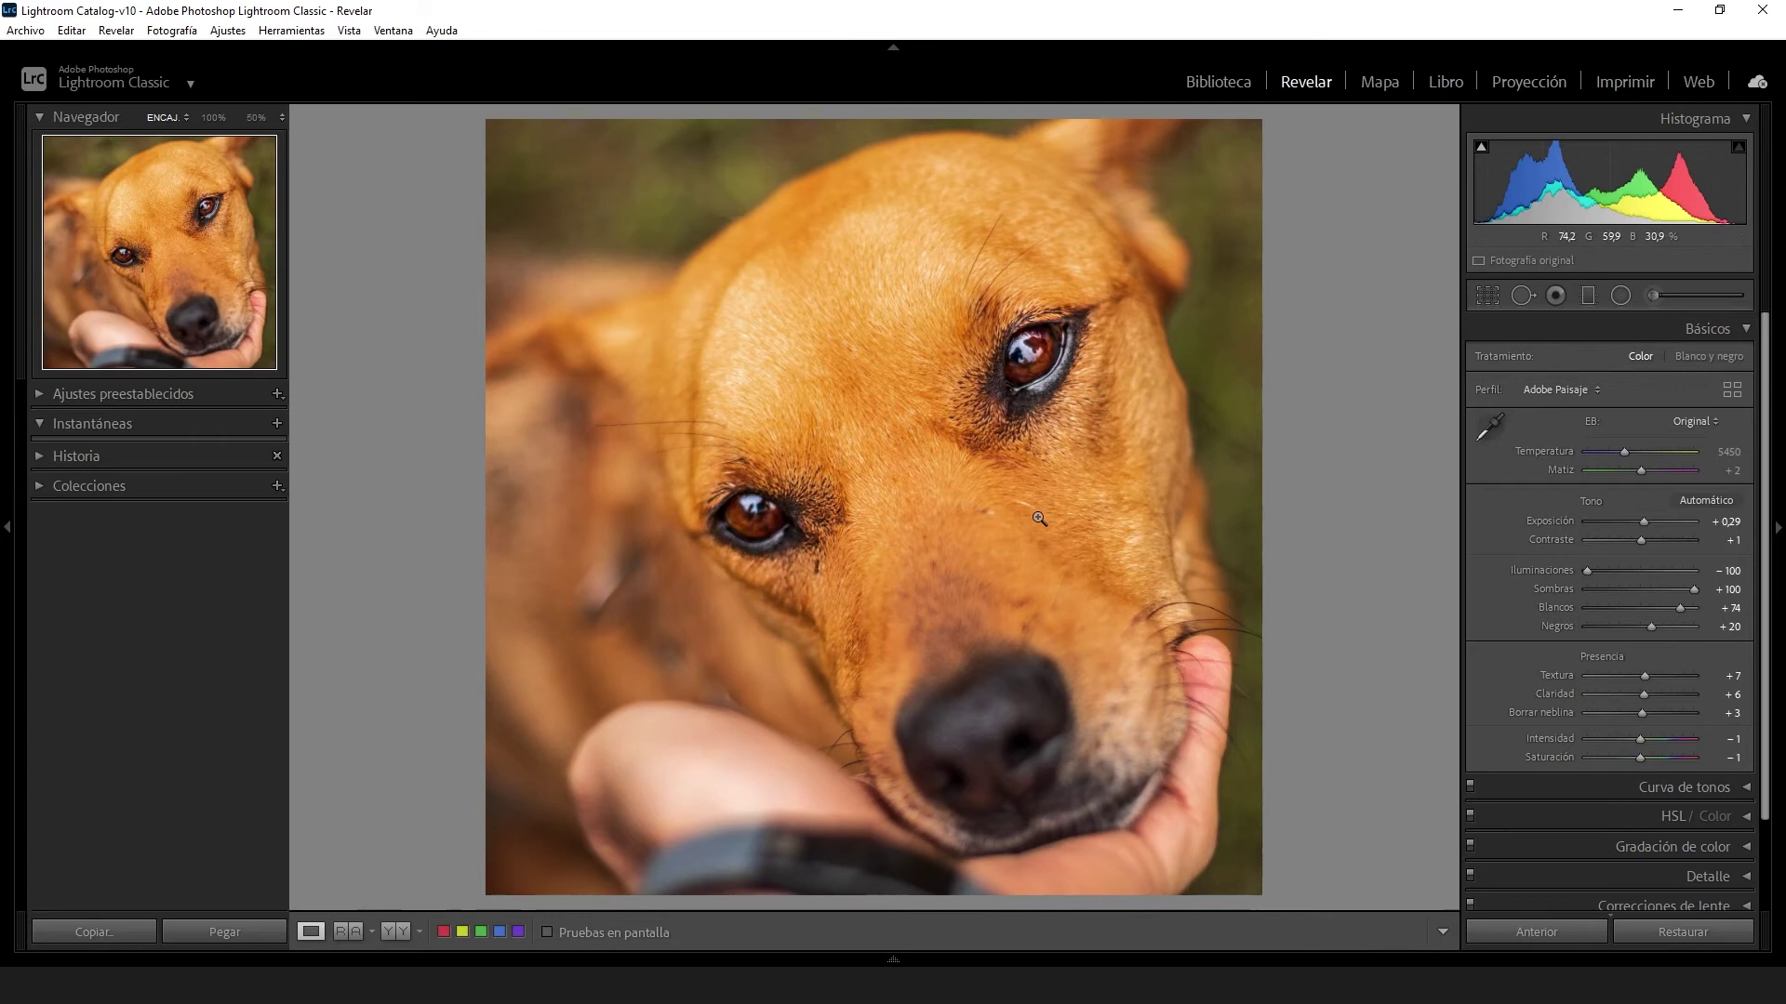
At 100% zoom, heal two blemishes in the forehead fur with a size-49 Heal brush
click(1013, 546)
click(1522, 295)
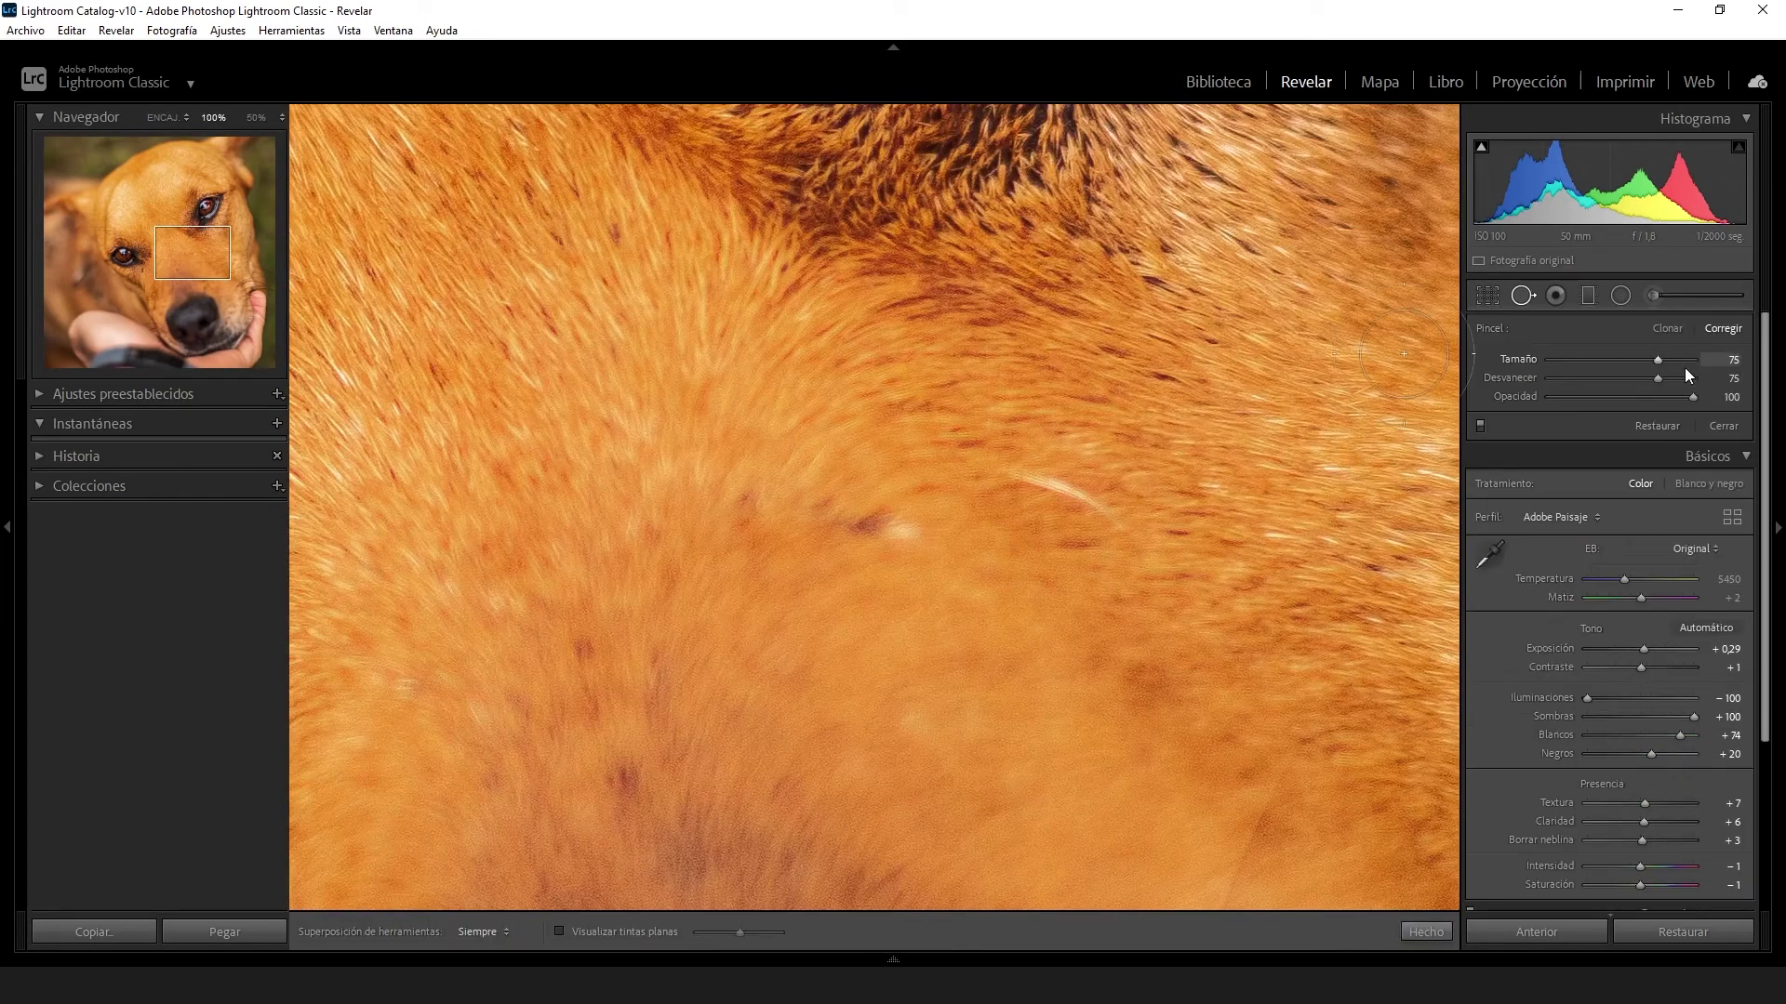
drag(1719, 362, 1695, 362)
scroll(1404, 353, up, 3)
drag(1006, 474, 1147, 556)
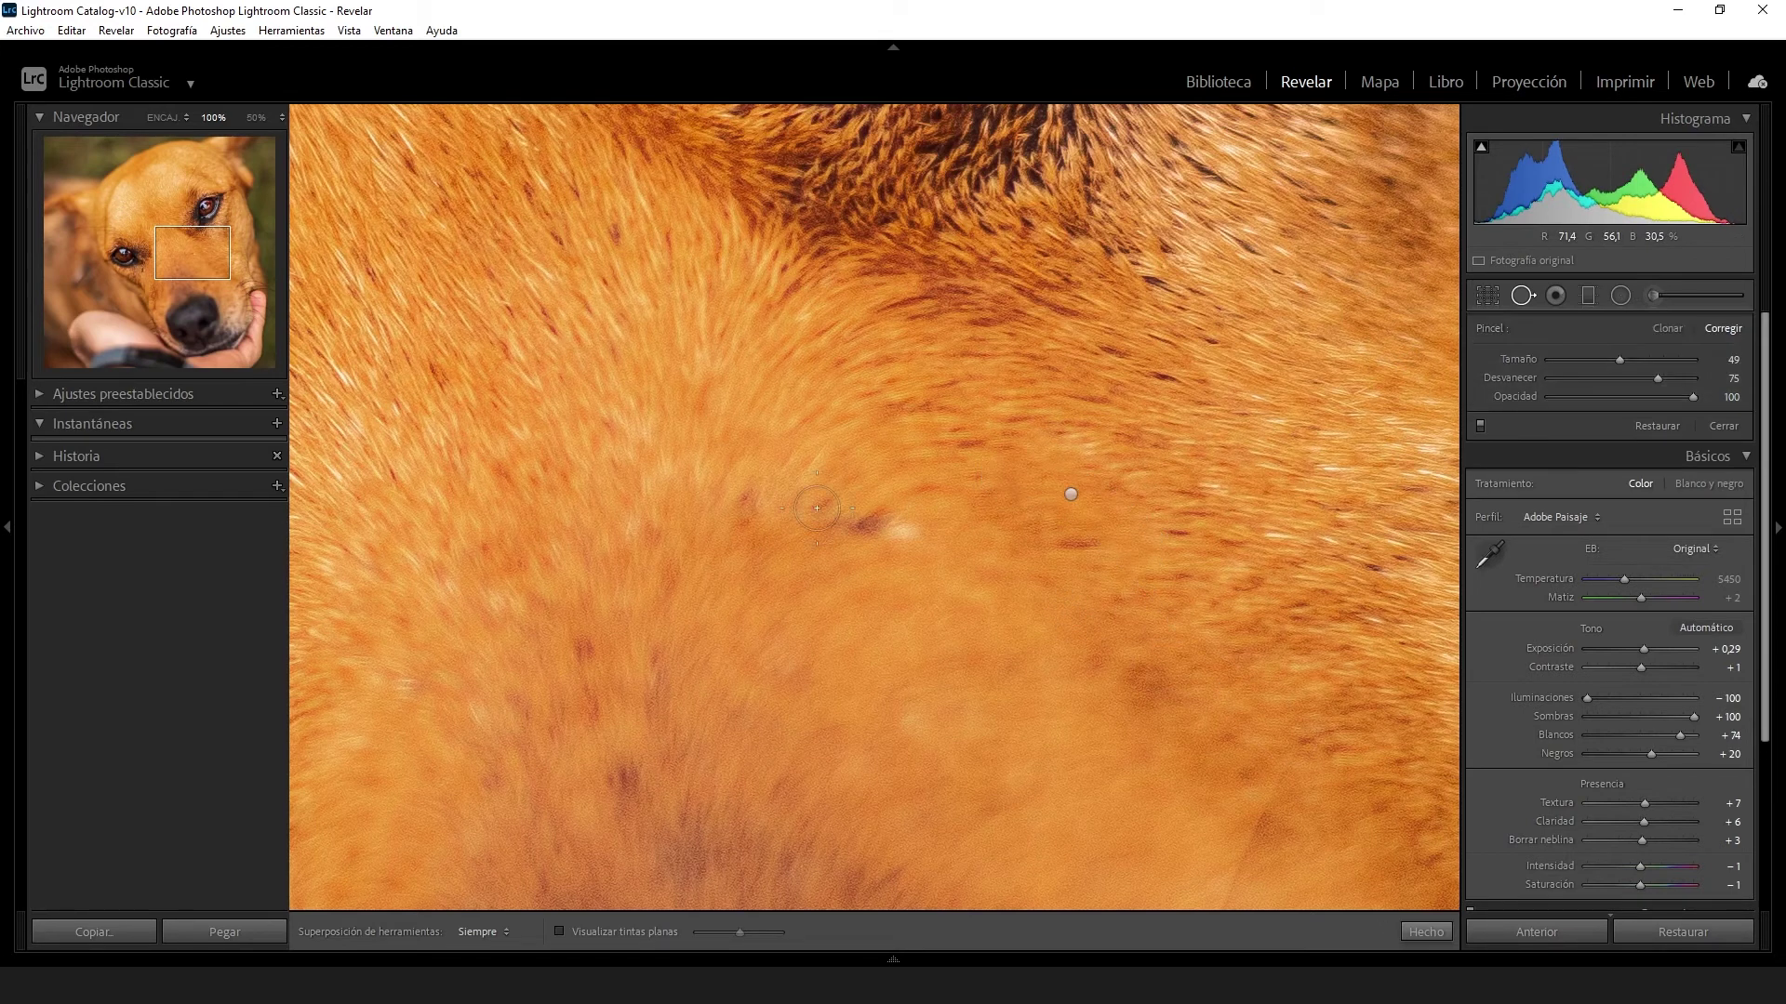
drag(823, 506, 918, 537)
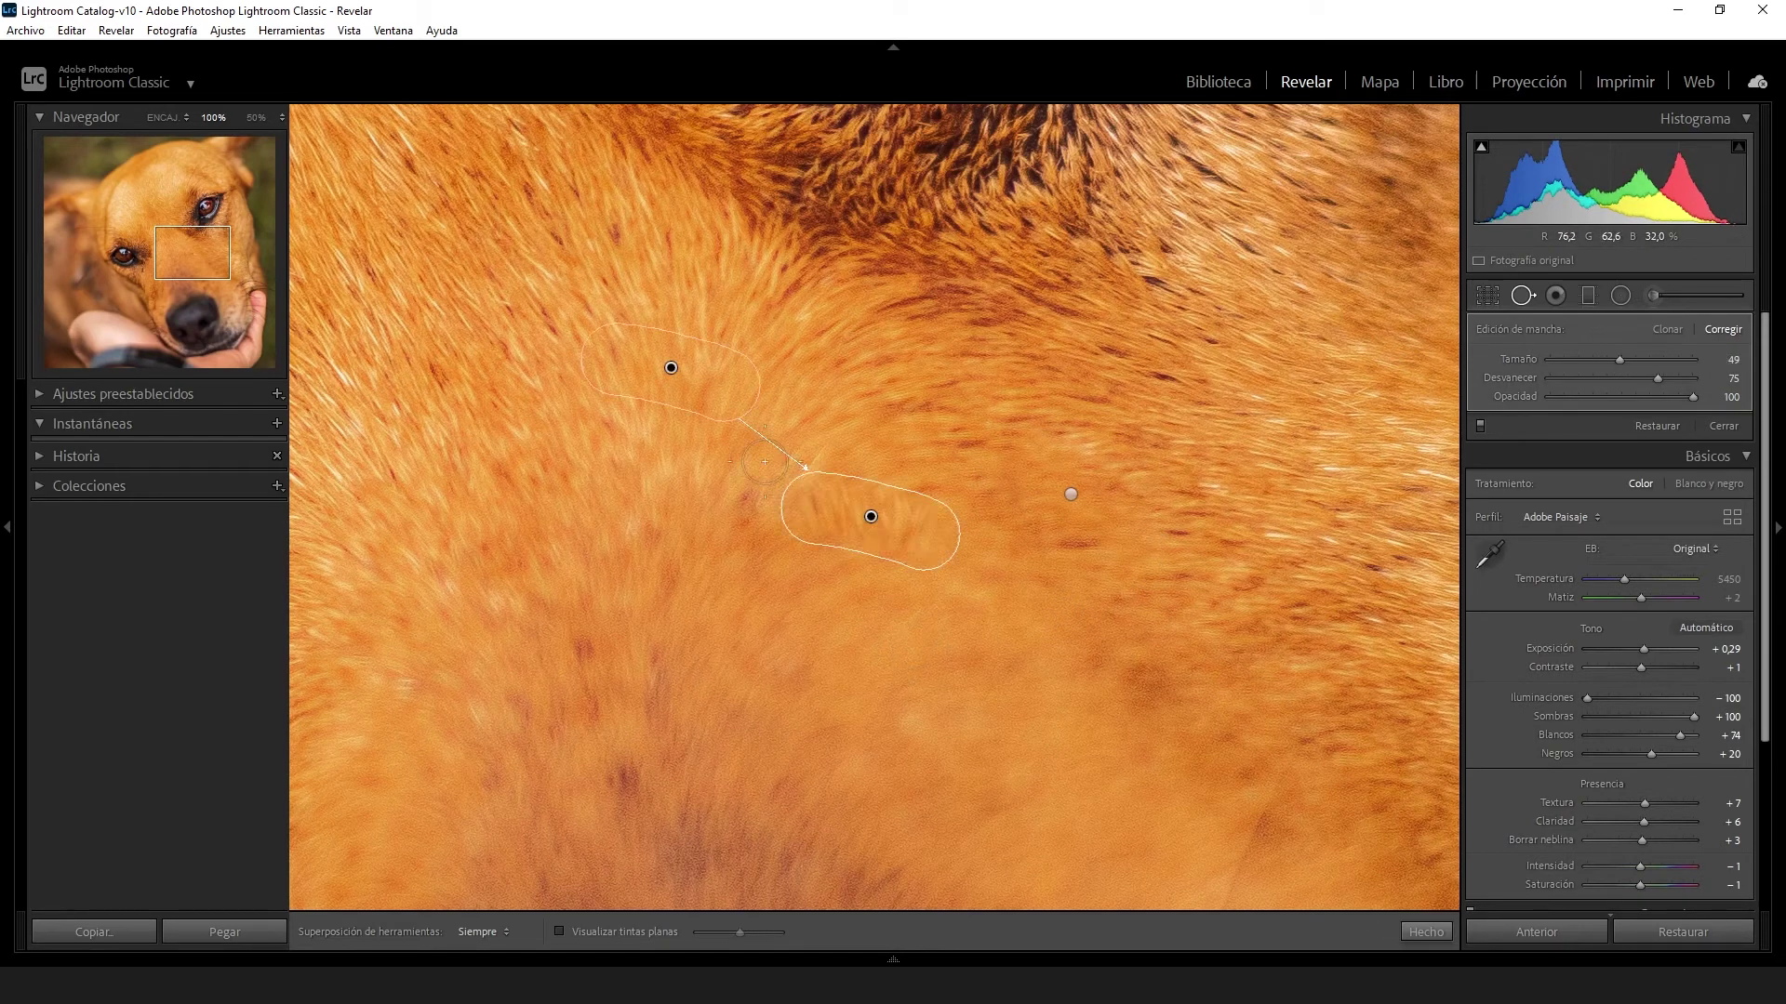
drag(671, 367, 920, 616)
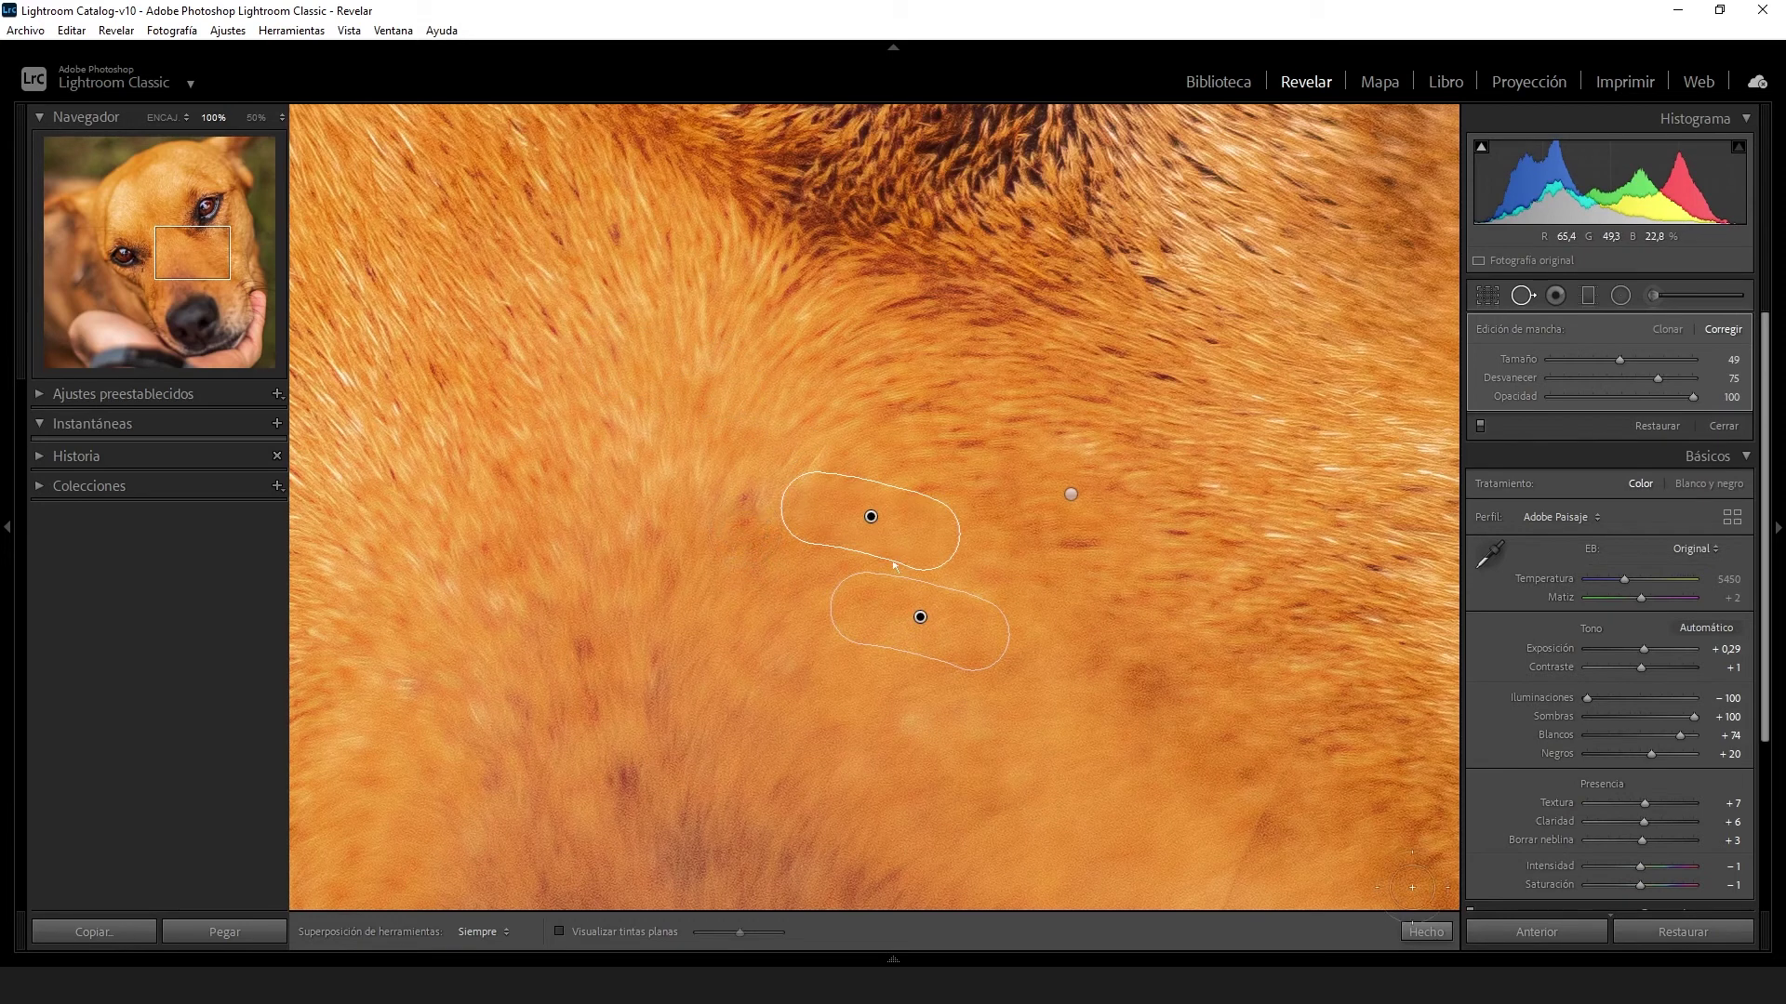
click(1425, 932)
click(910, 452)
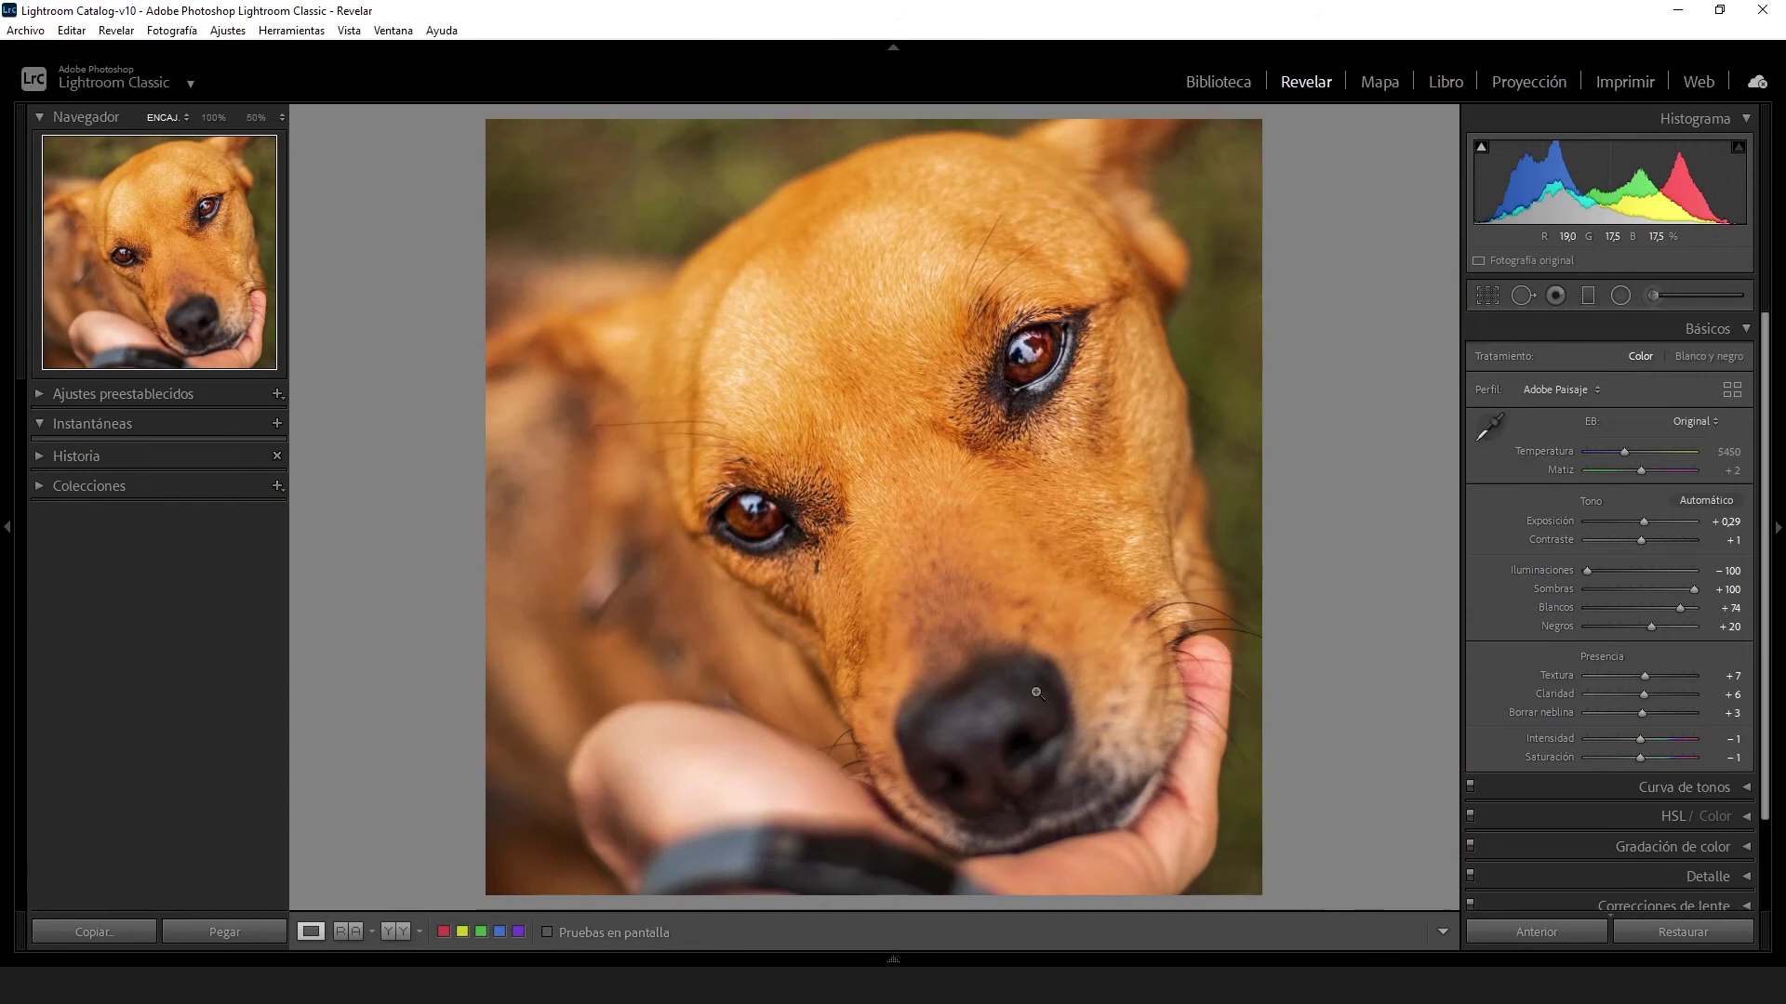
Heal the dark hair strand below the left eye using a cleaner source patch
click(821, 569)
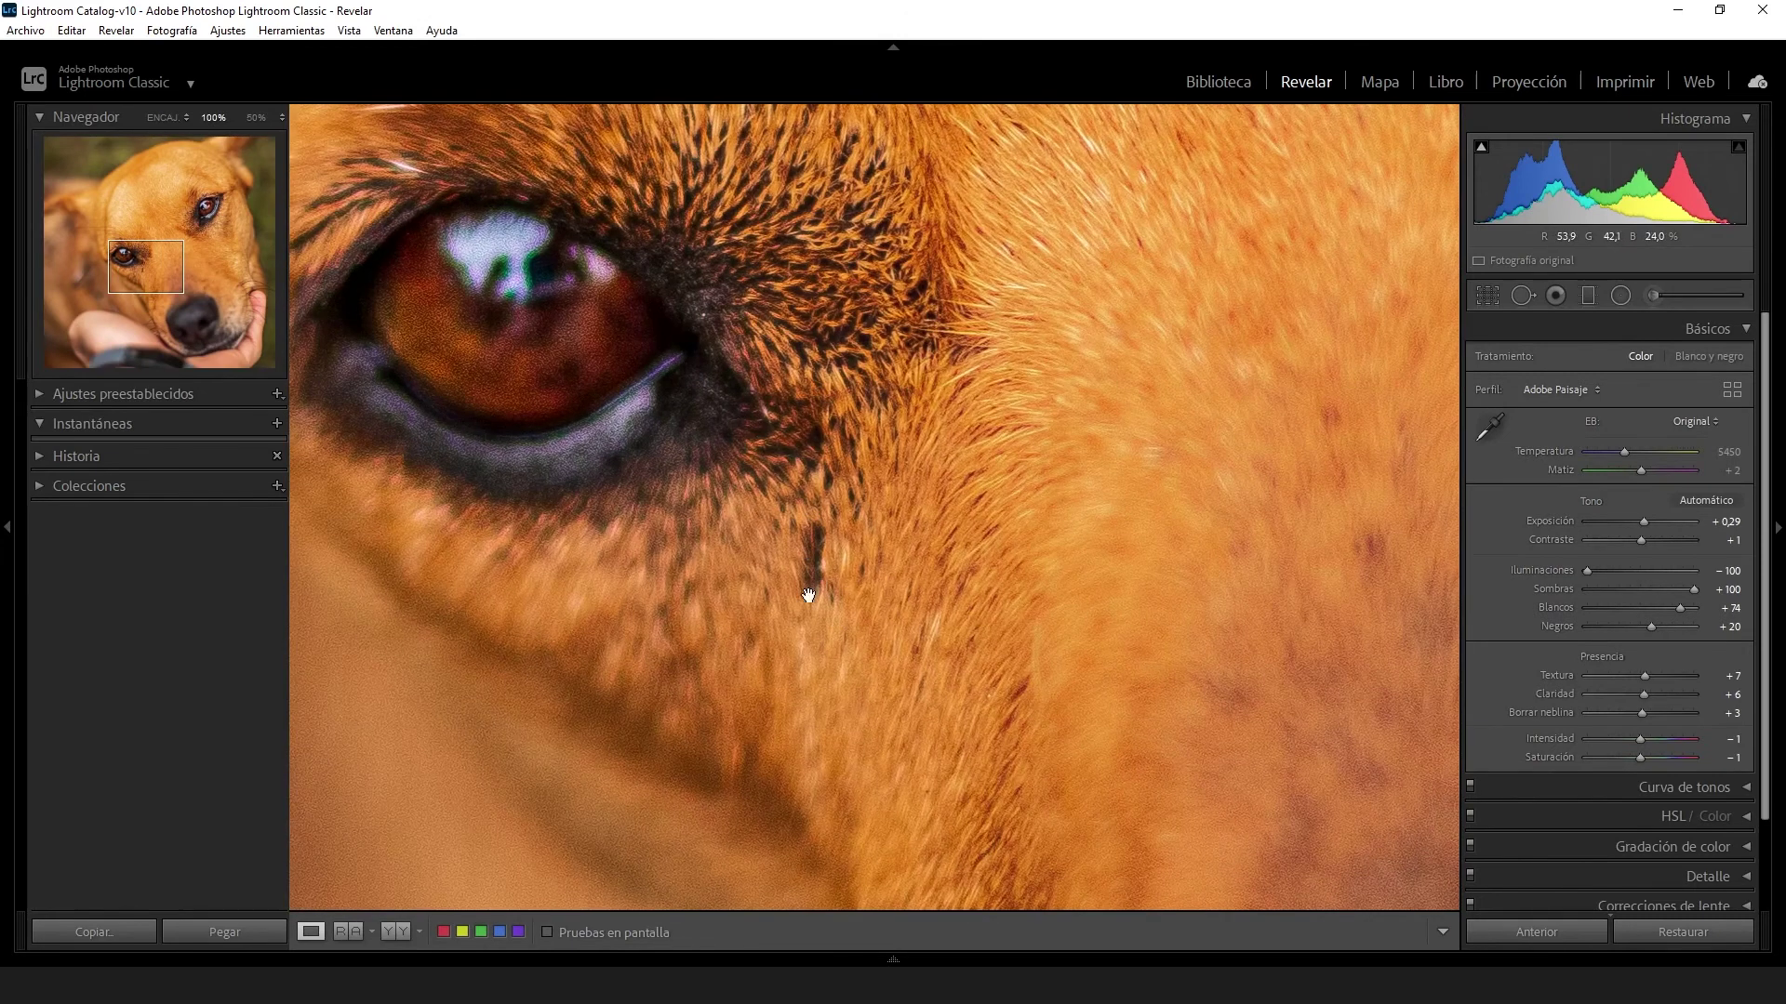
click(1524, 296)
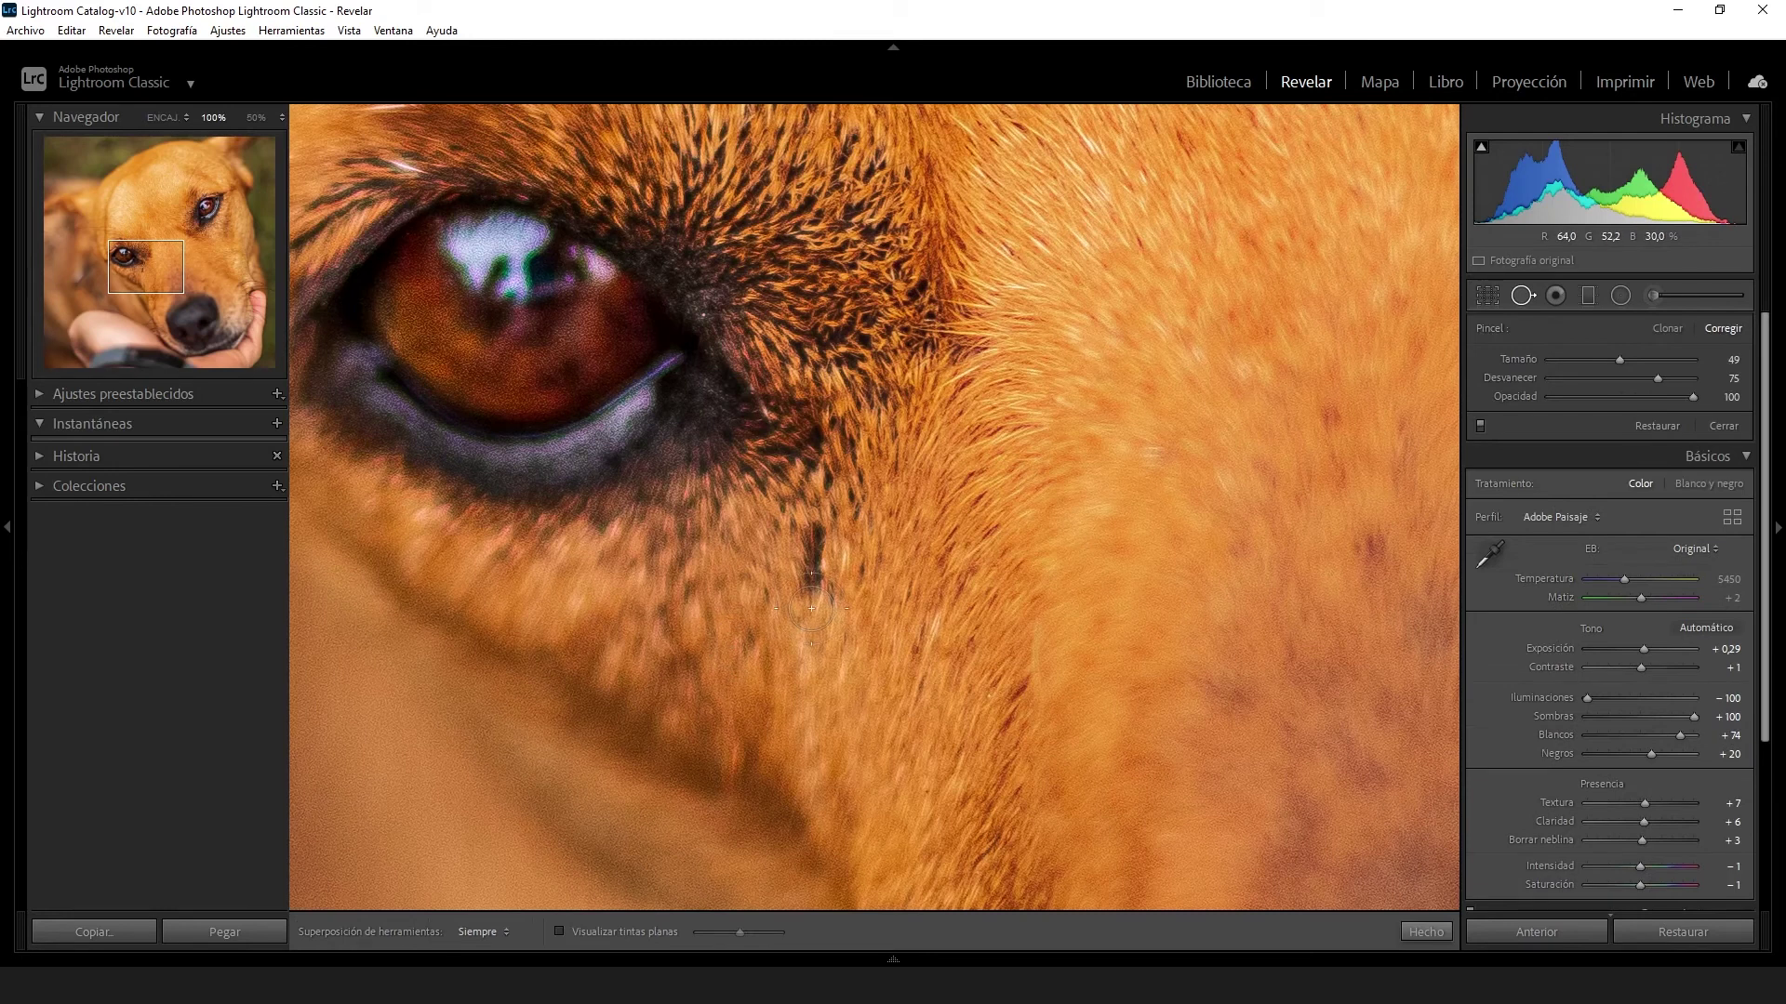
drag(811, 607, 813, 537)
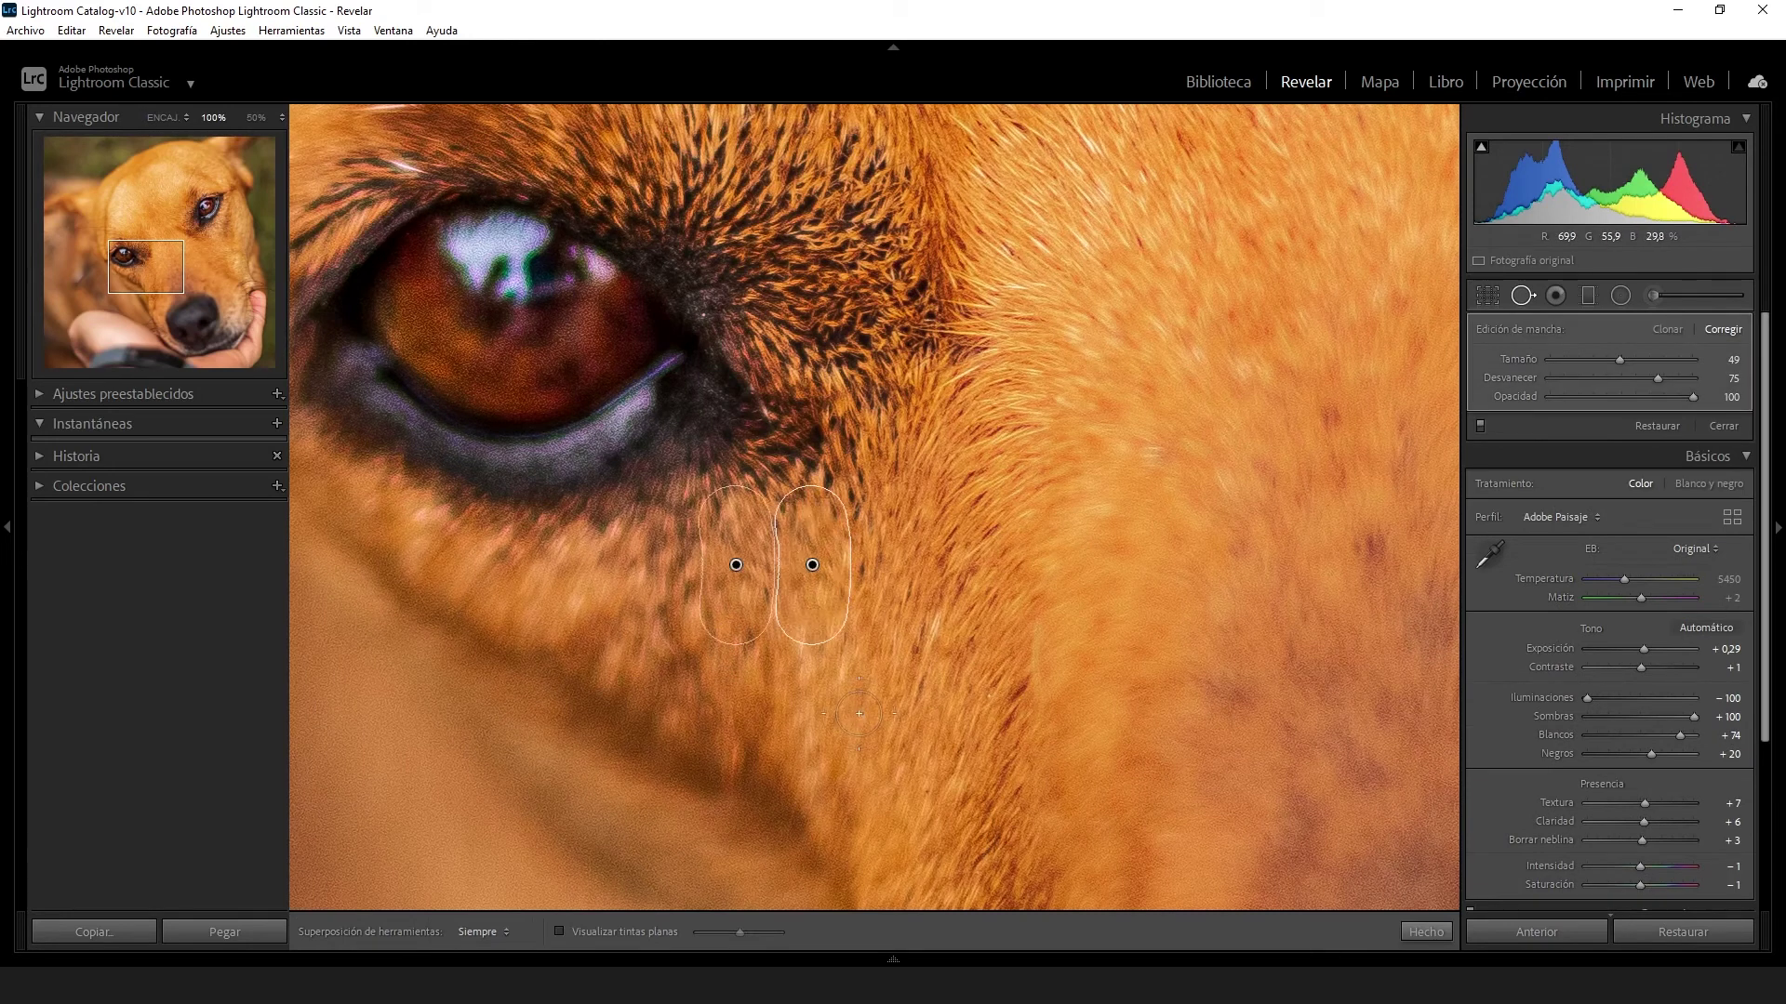
drag(736, 565, 717, 587)
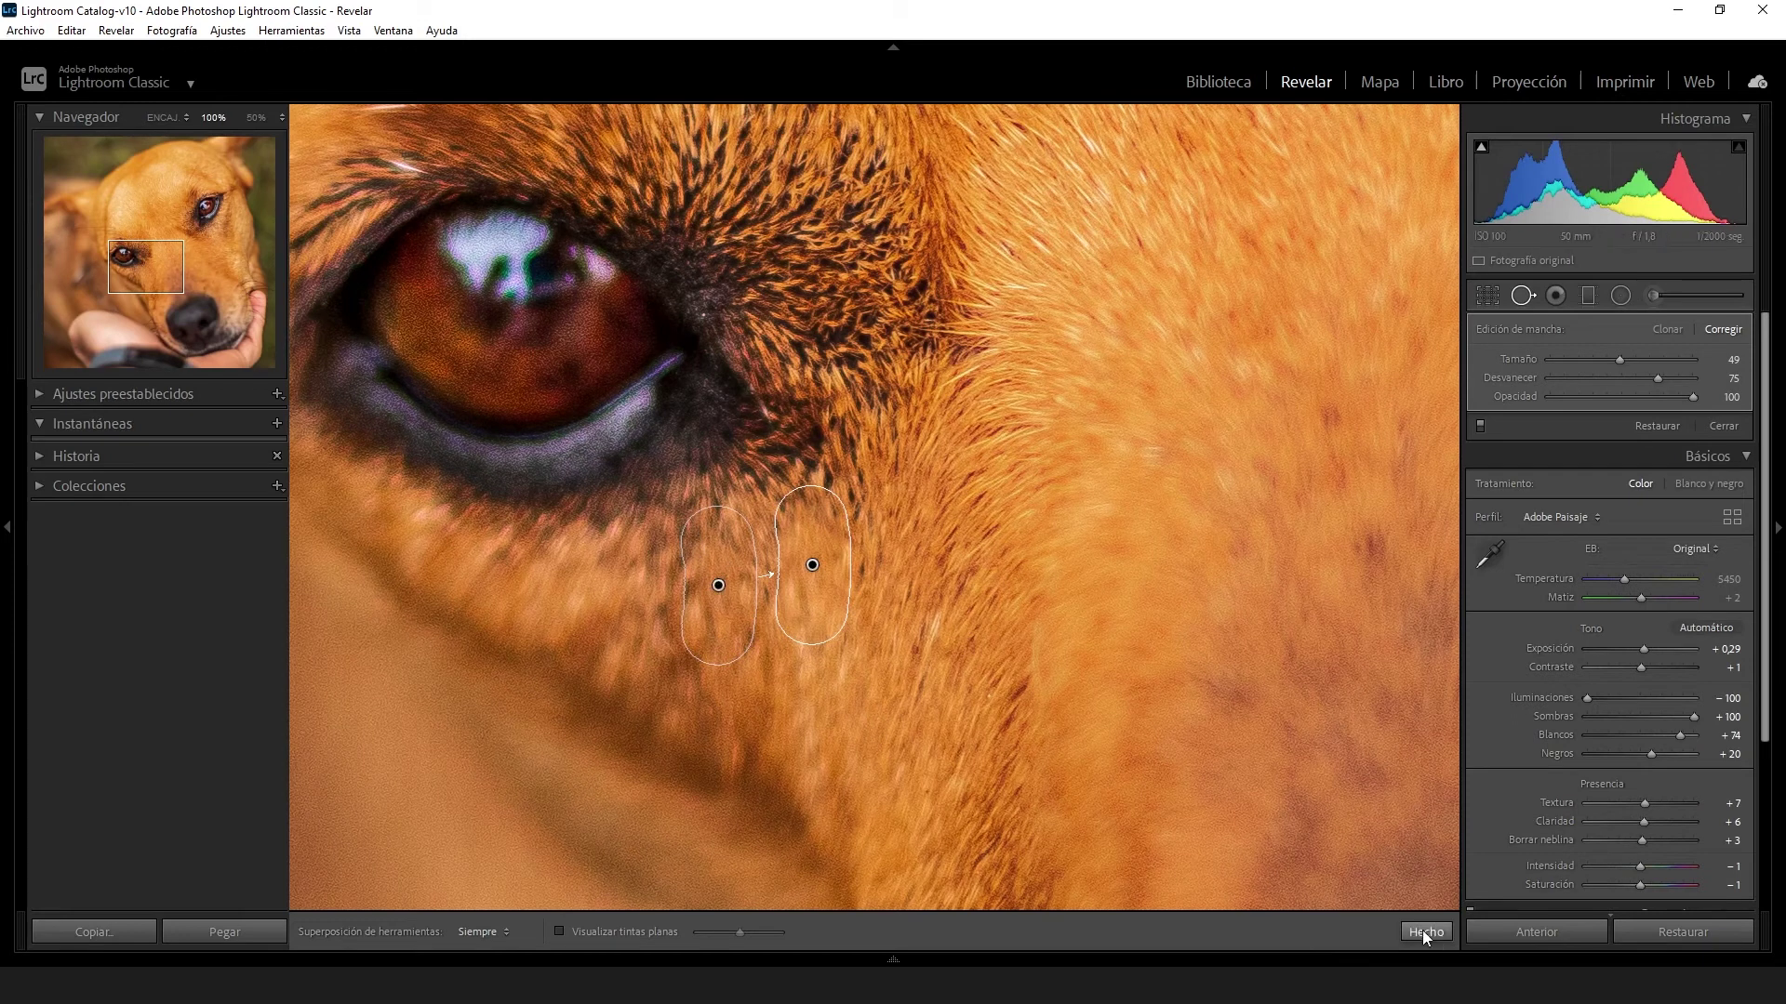
click(1425, 932)
click(1096, 678)
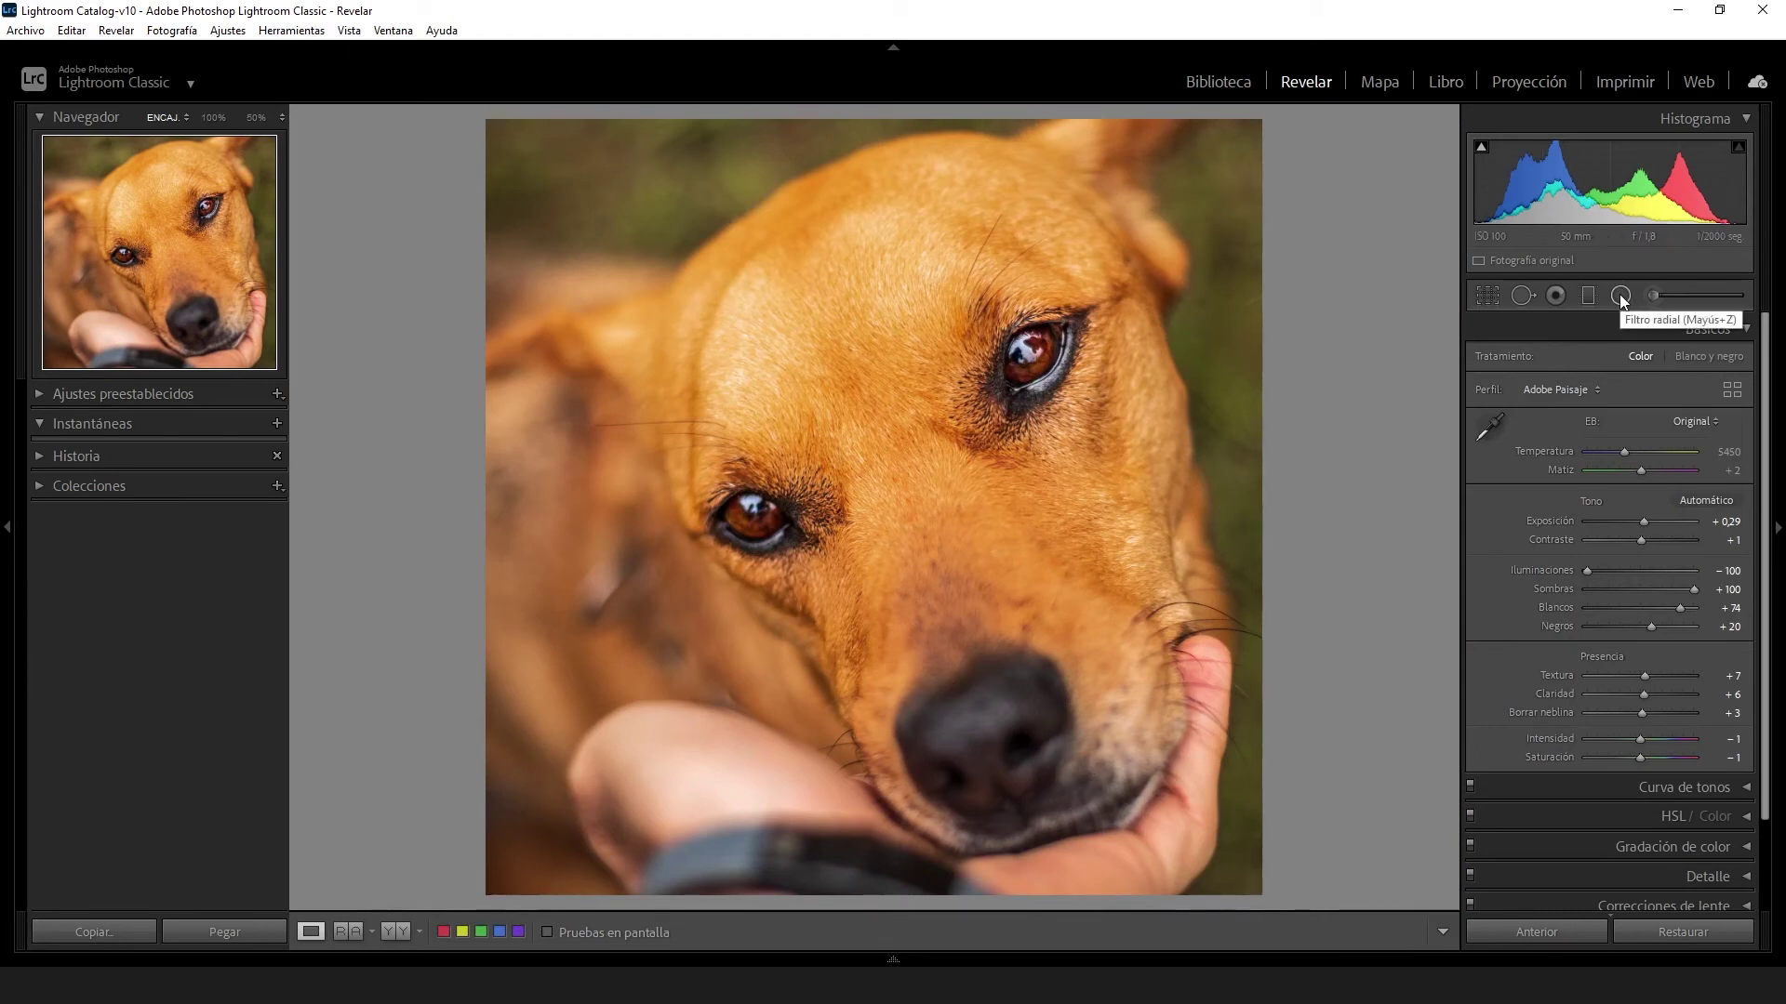
Hide the mask pins and set the nose brush mask's Texture to 100
click(1654, 298)
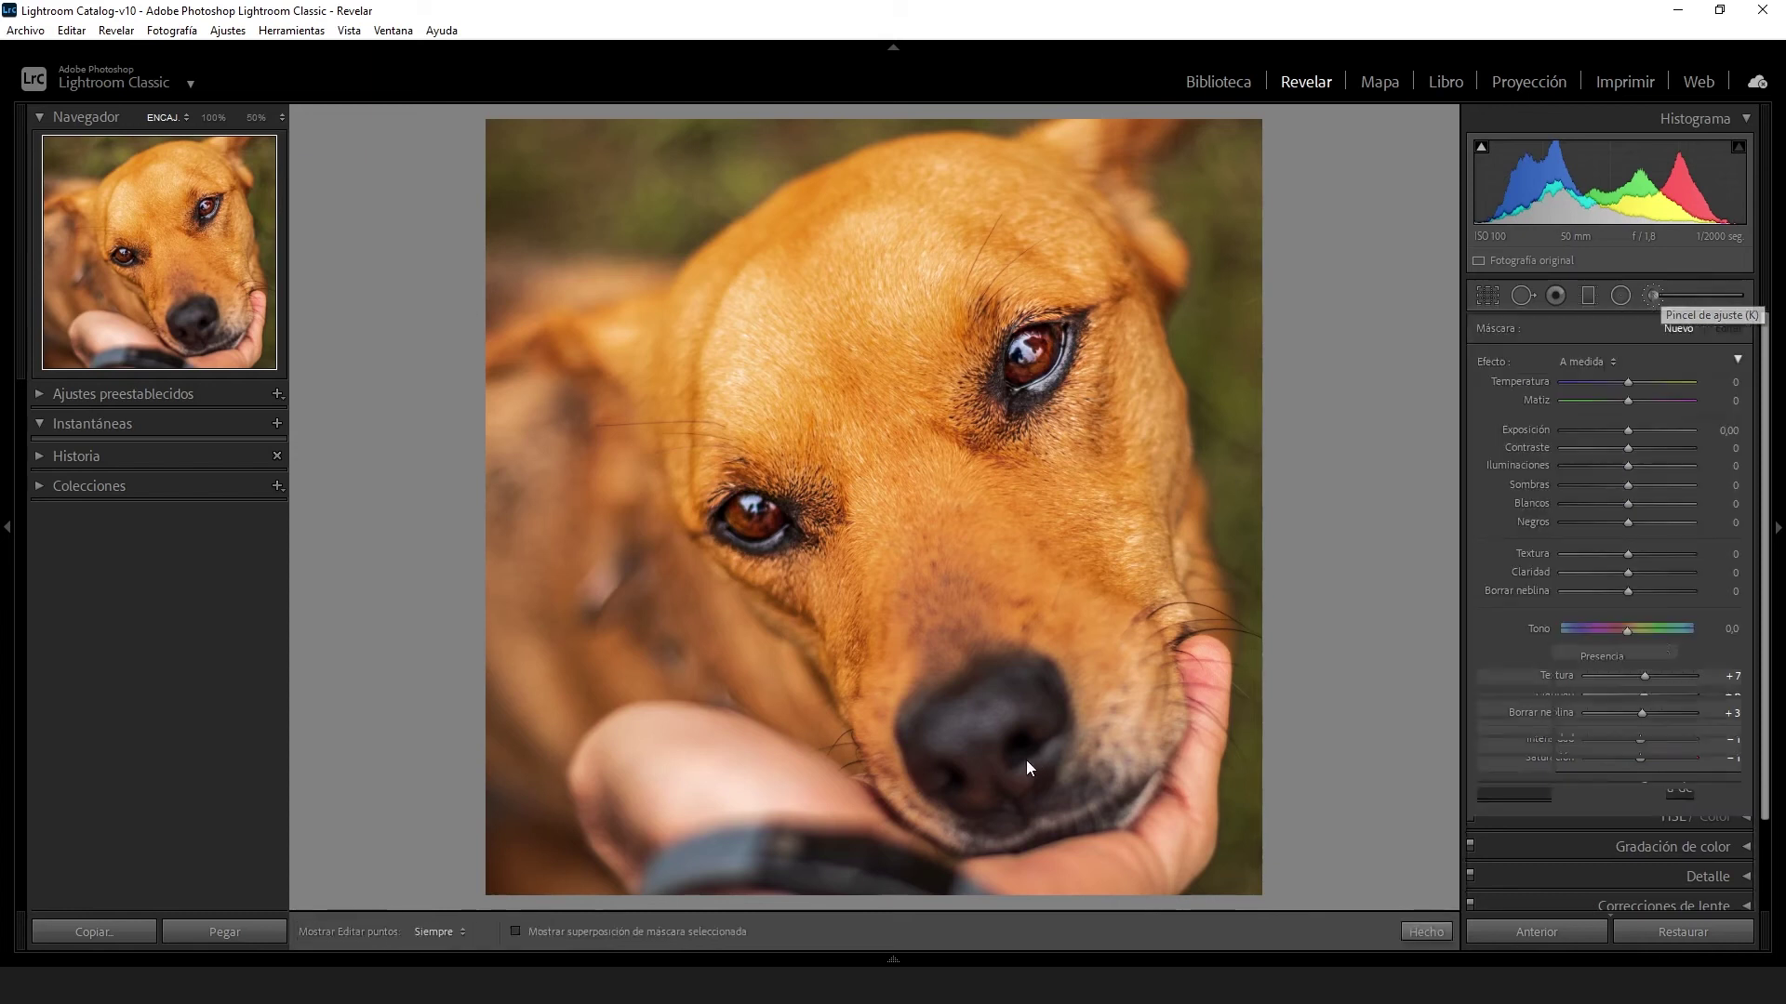
scroll(968, 682, down, 1)
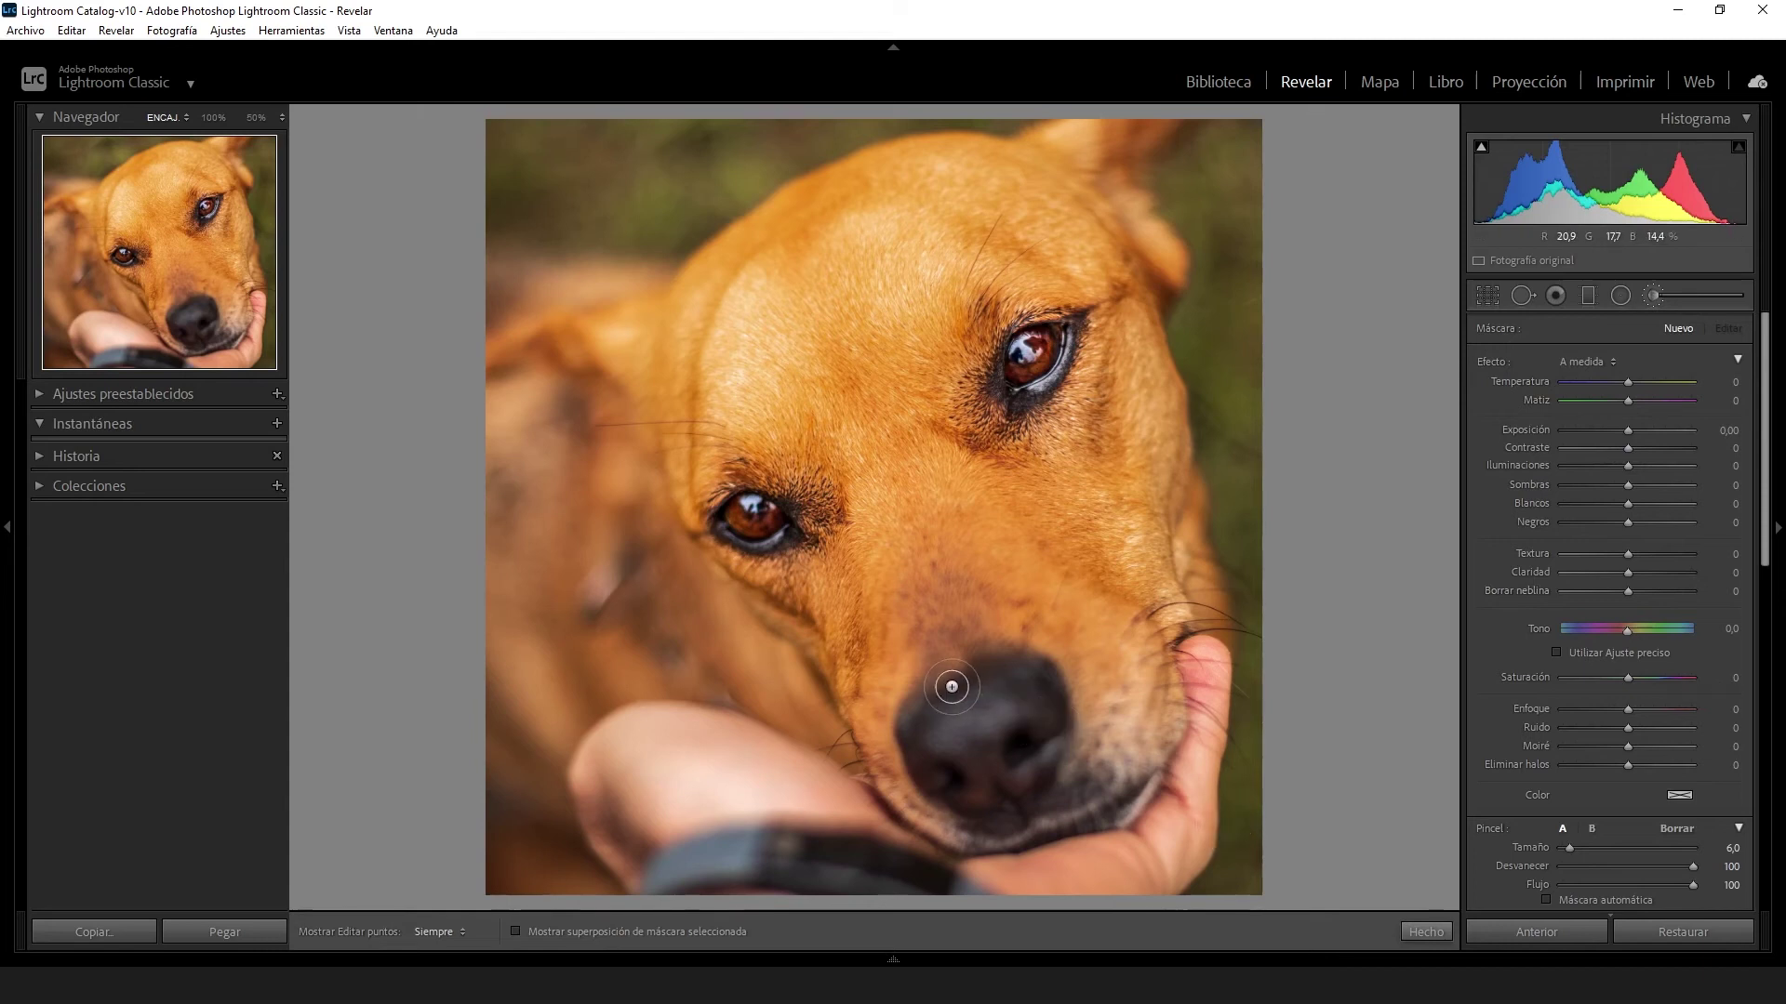
key(h)
key(h)
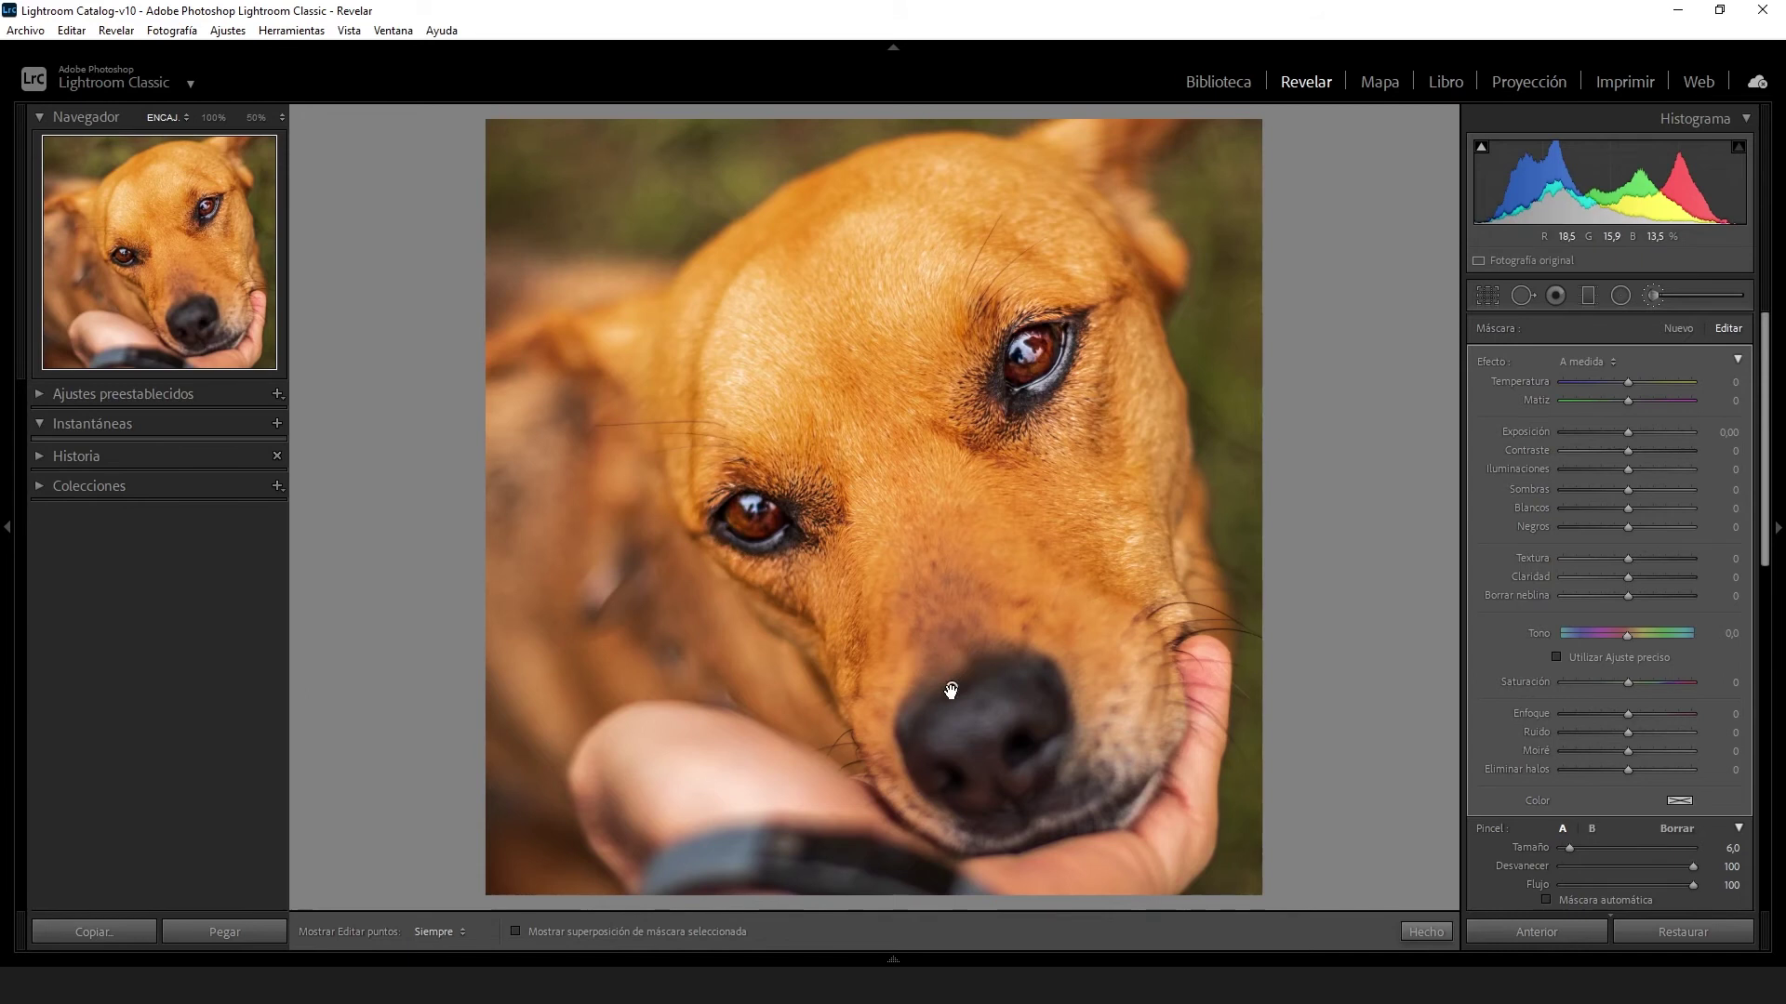
click(1734, 558)
text(18)
key(Return)
click(1613, 558)
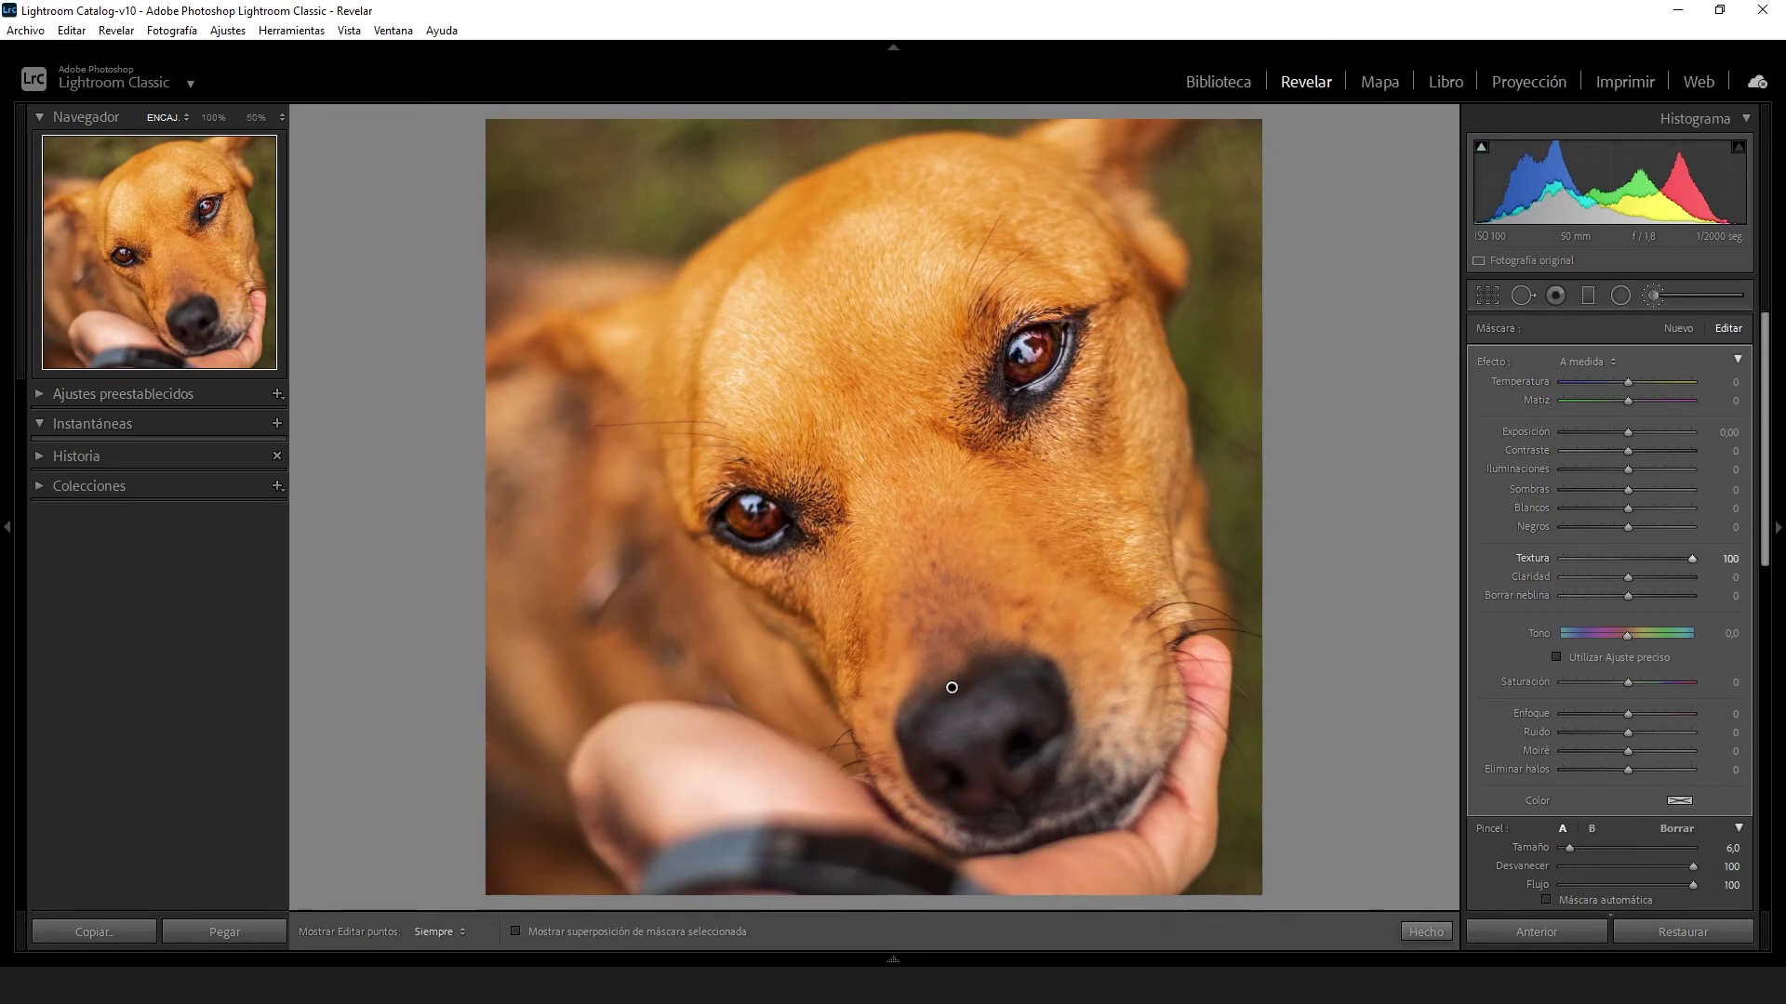
Give the nose mask Clarity 35 and Contrast 15, then finish mask editing
drag(1728, 582, 1771, 581)
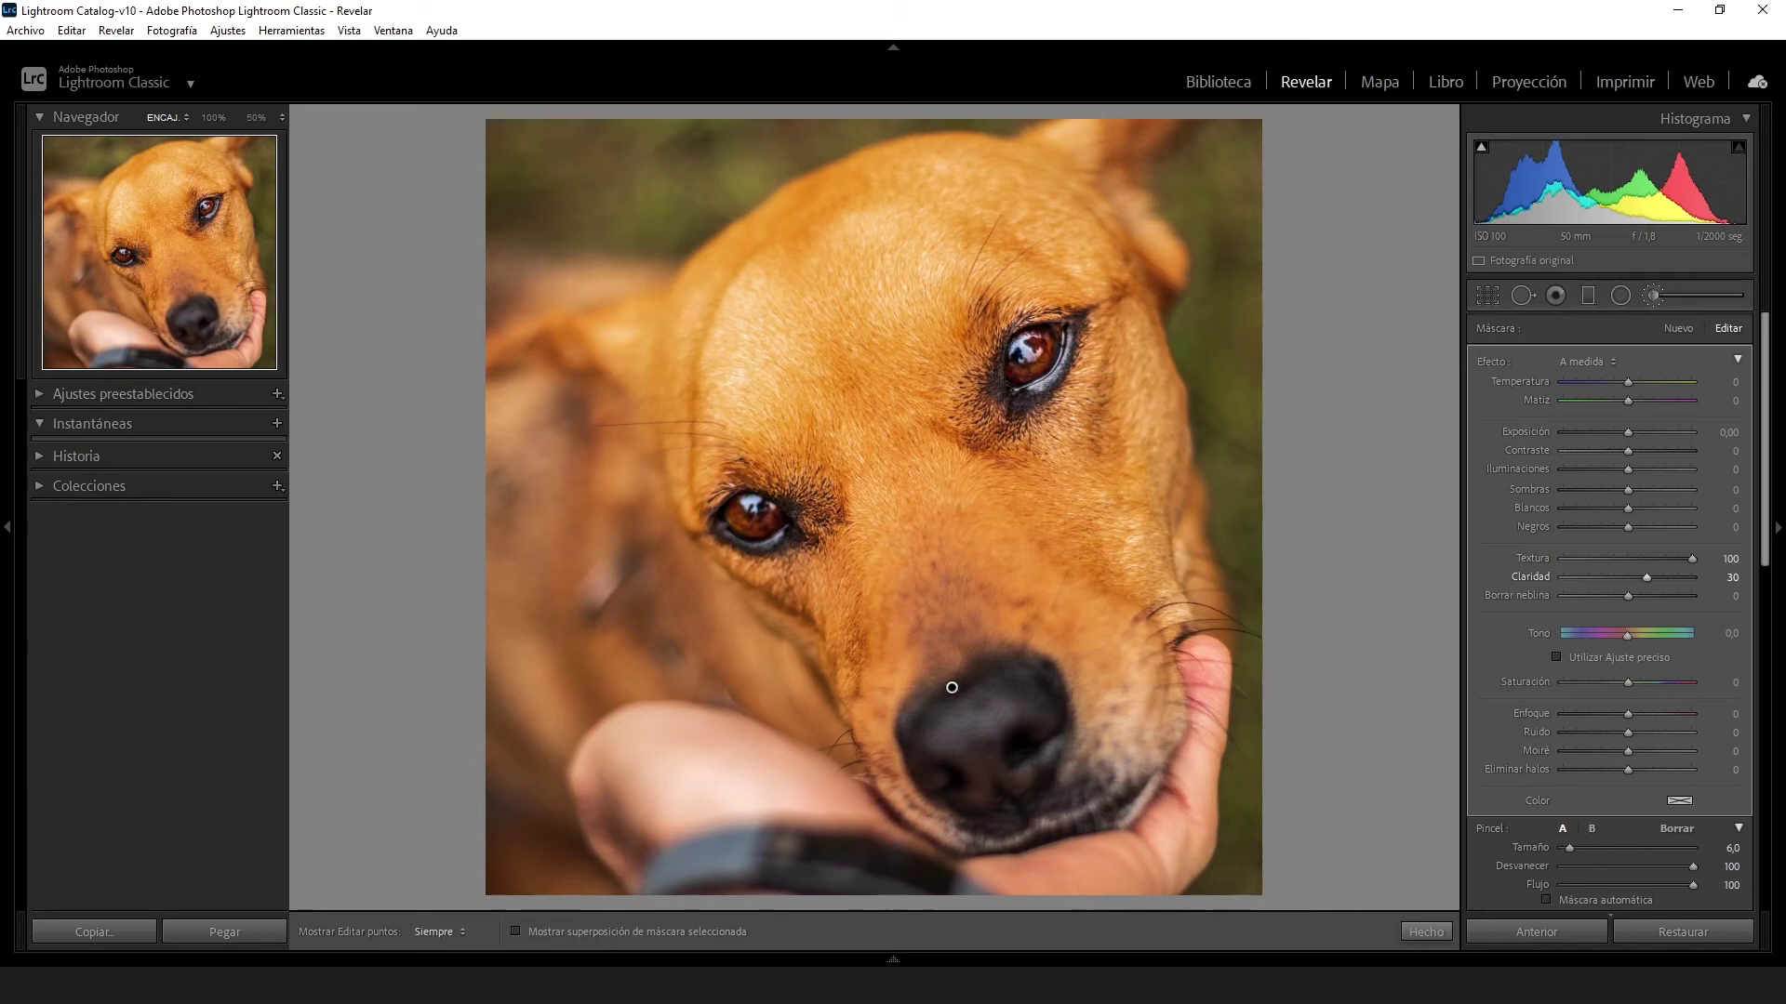
click(1730, 576)
key(Return)
mouse_move(1728, 454)
mouse_down()
mouse_move(1767, 454)
mouse_move(1719, 455)
mouse_up()
click(1428, 931)
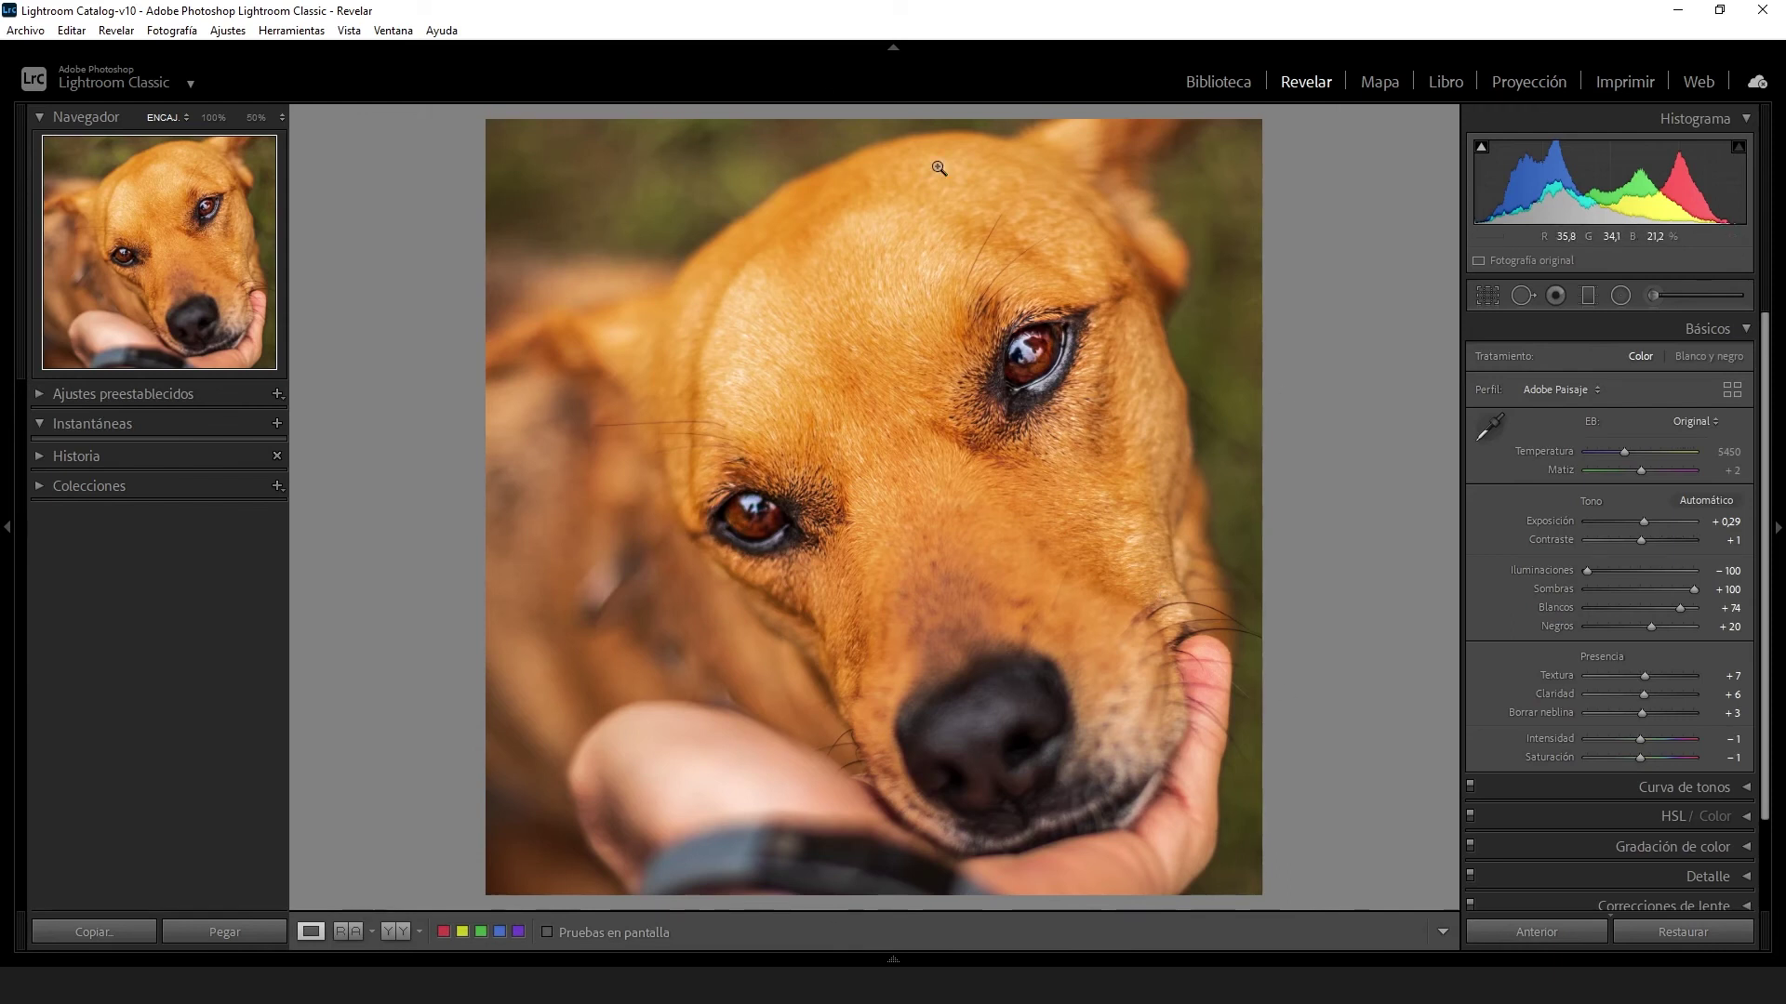
Show the tone curve graph, add midtone and shadow points, and pull the shadows down
click(1637, 327)
click(1604, 359)
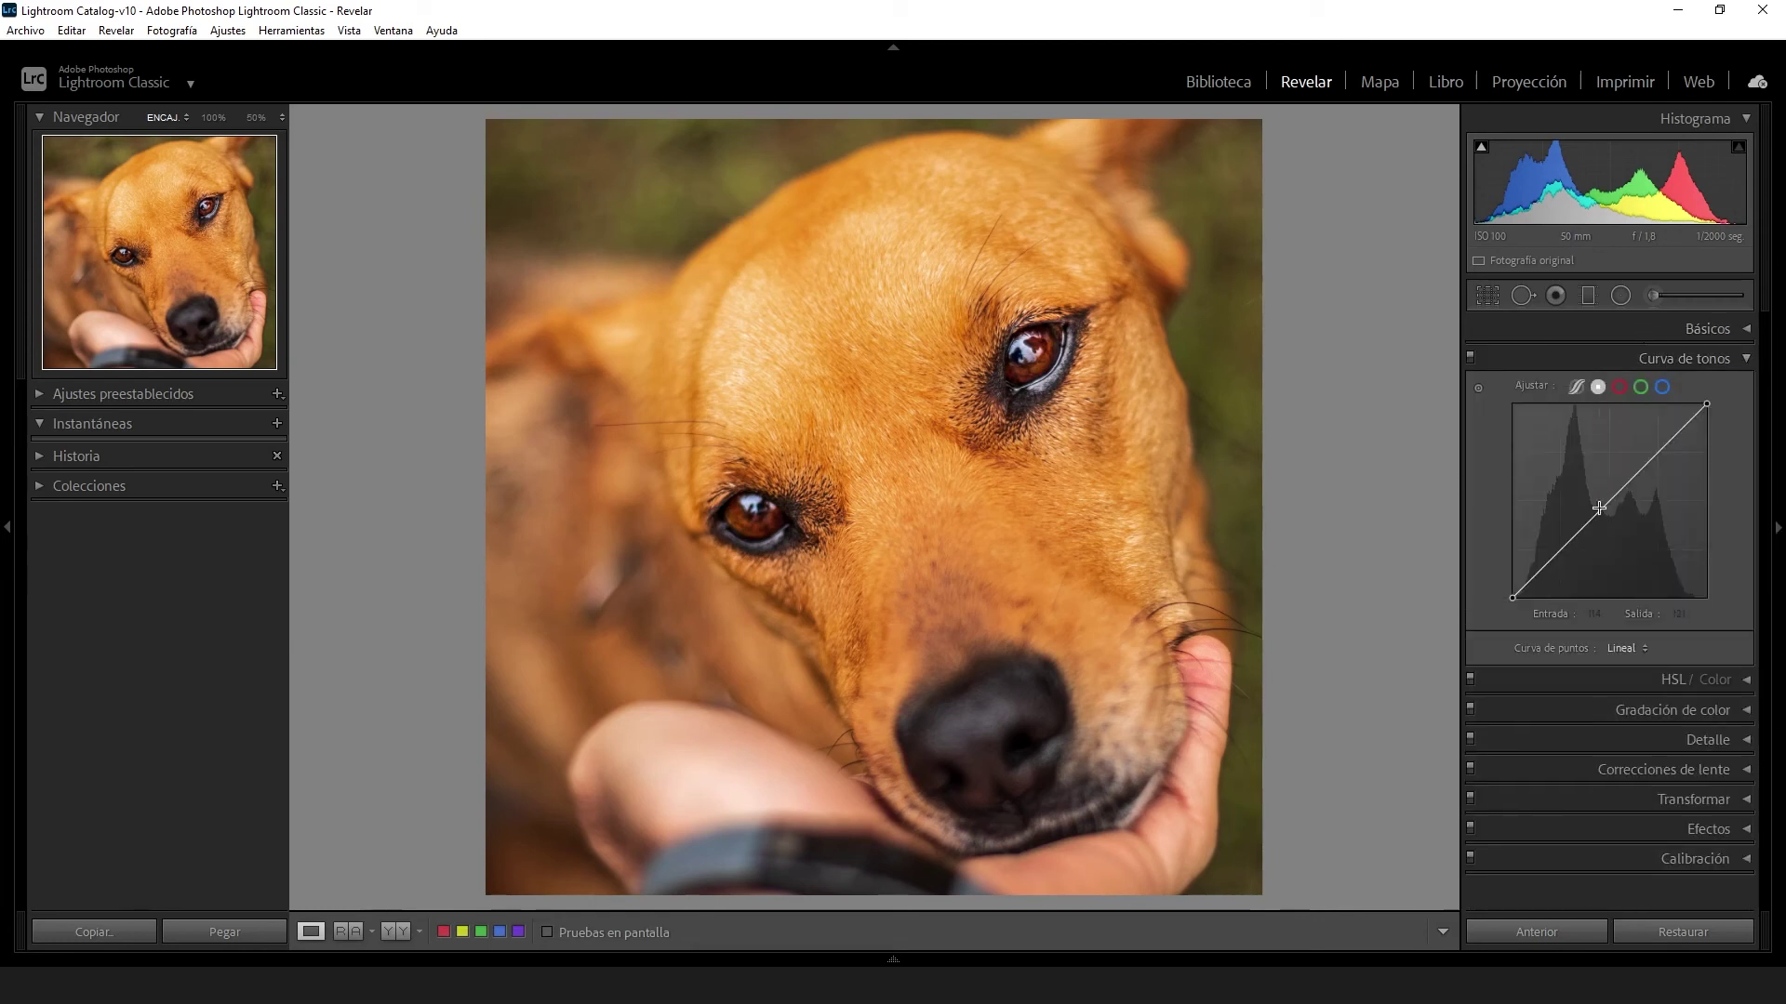
drag(1609, 502, 1610, 504)
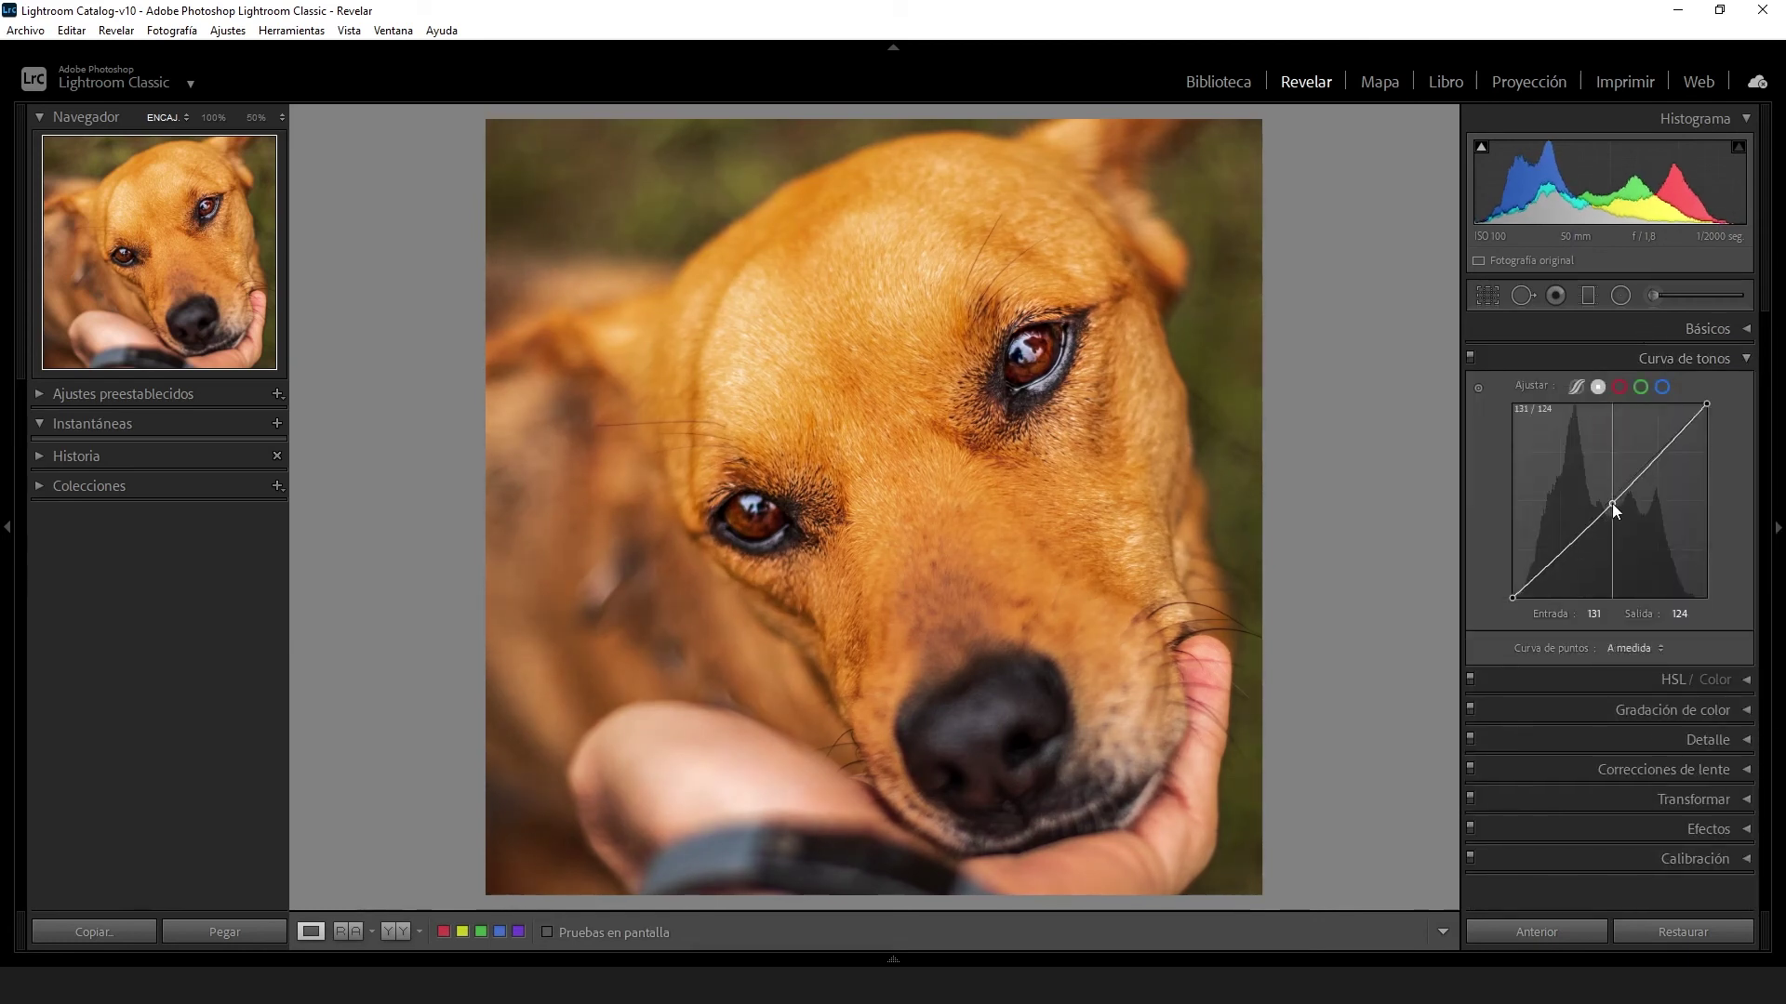
drag(1611, 504, 1611, 503)
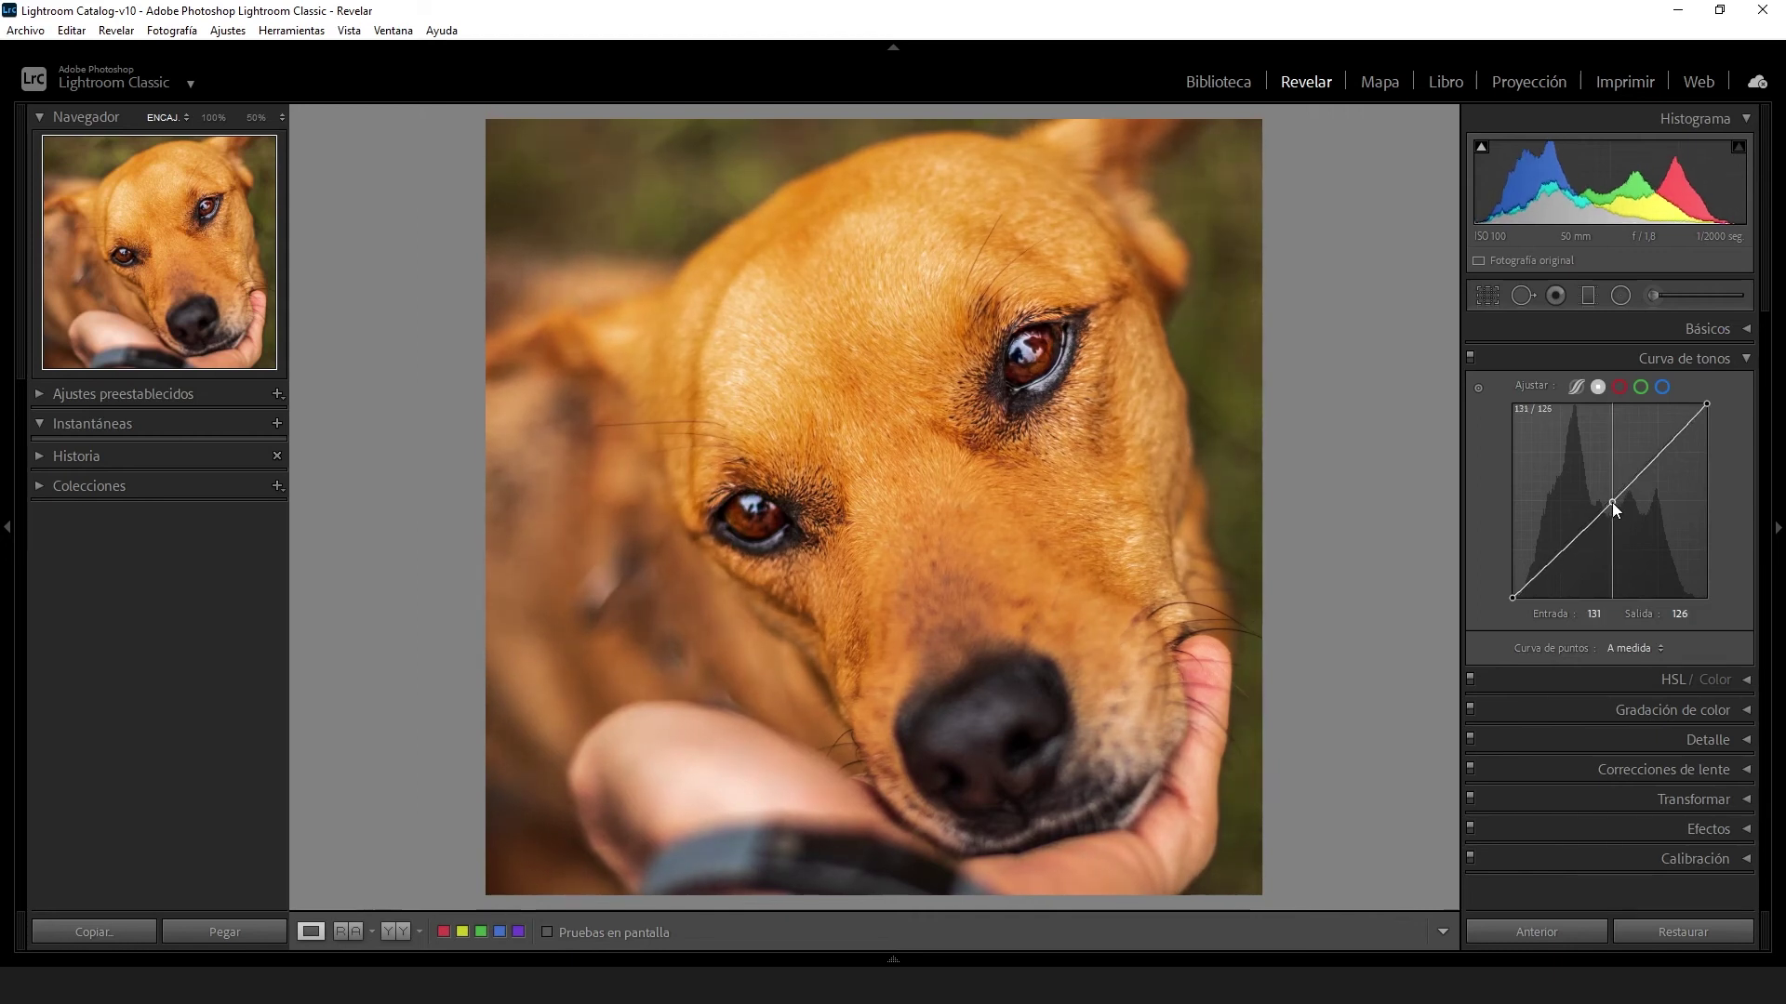
click(1545, 569)
drag(1545, 569, 1574, 540)
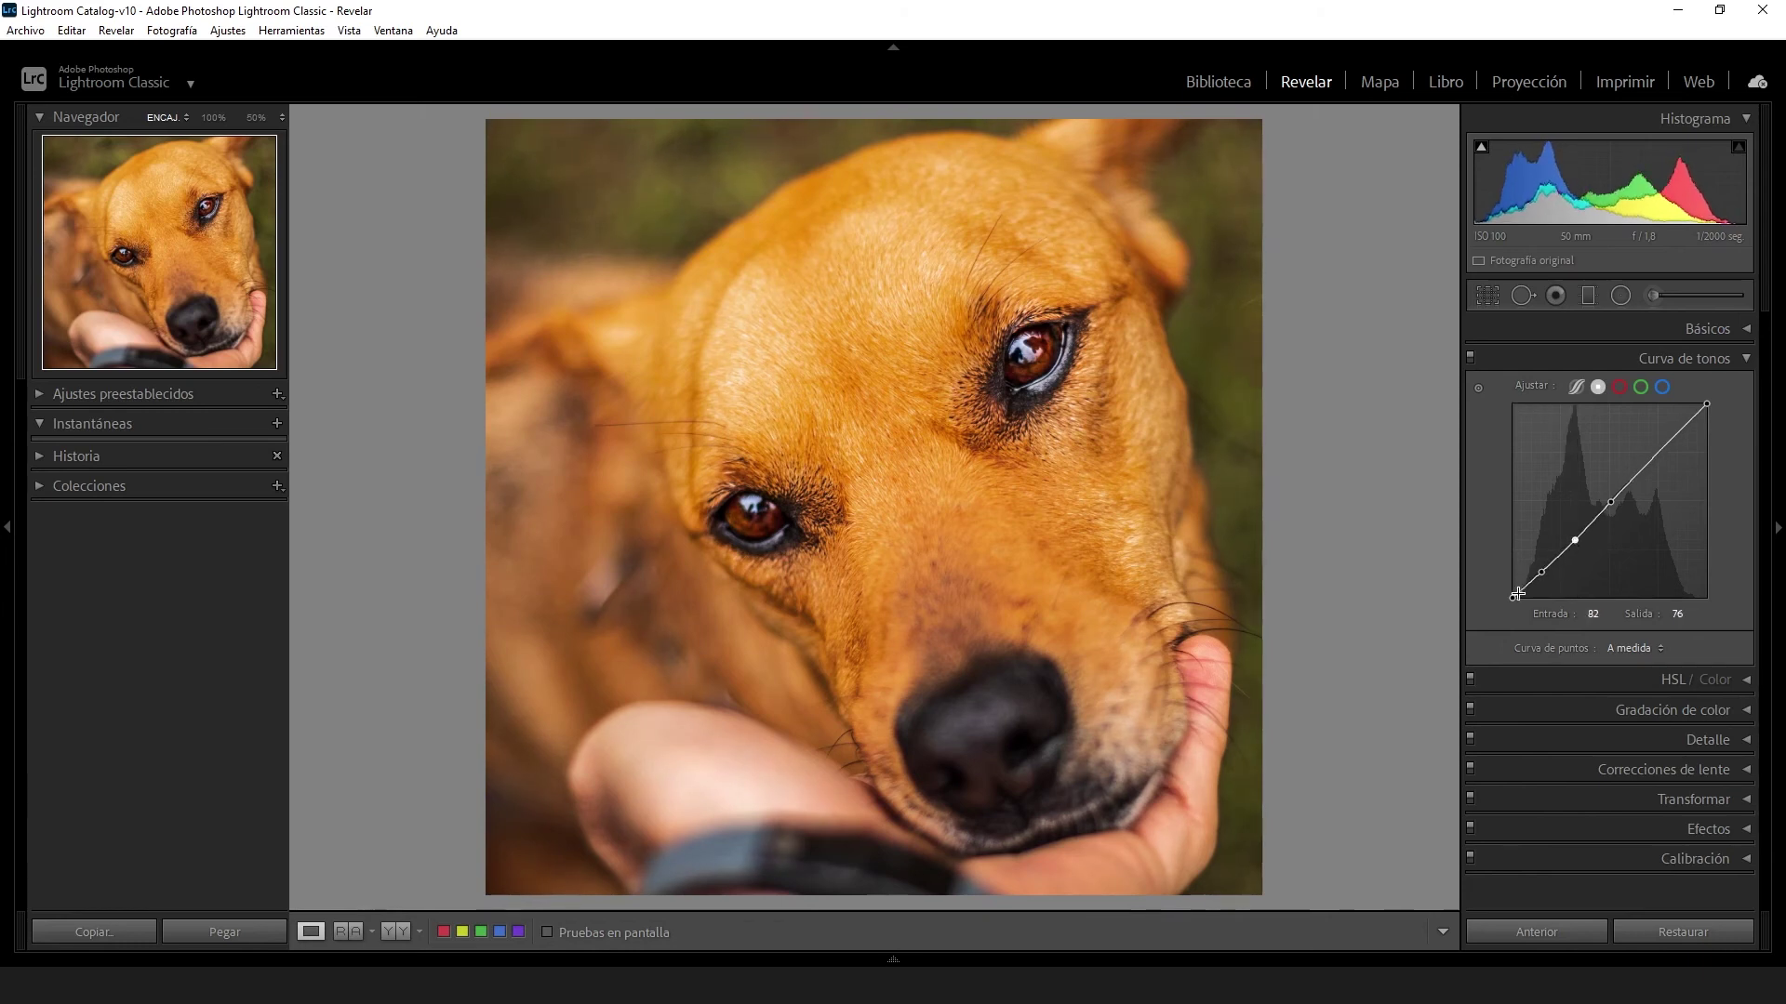
mouse_move(1512, 598)
mouse_down()
mouse_move(1492, 583)
mouse_move(1489, 598)
mouse_up()
Lower the white endpoint slightly, lift the black endpoint, and fine-tune the shadow and midtone points
click(1512, 594)
drag(1708, 404, 1741, 409)
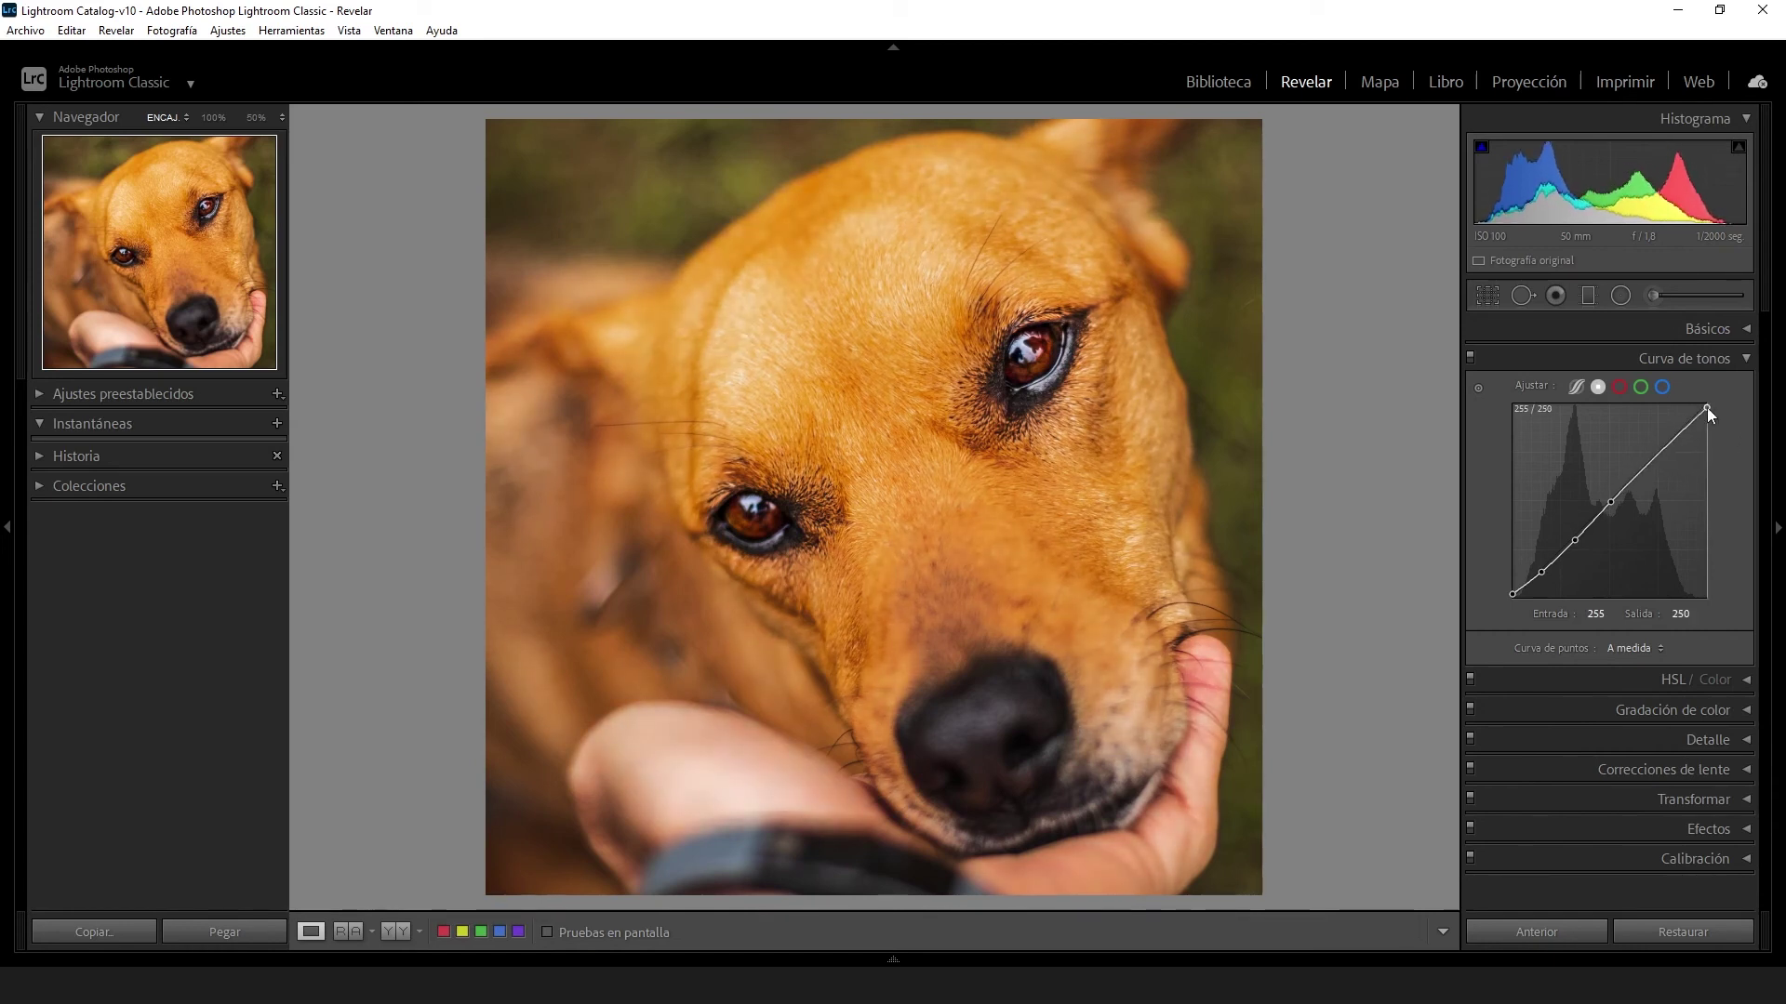
drag(1610, 502, 1636, 476)
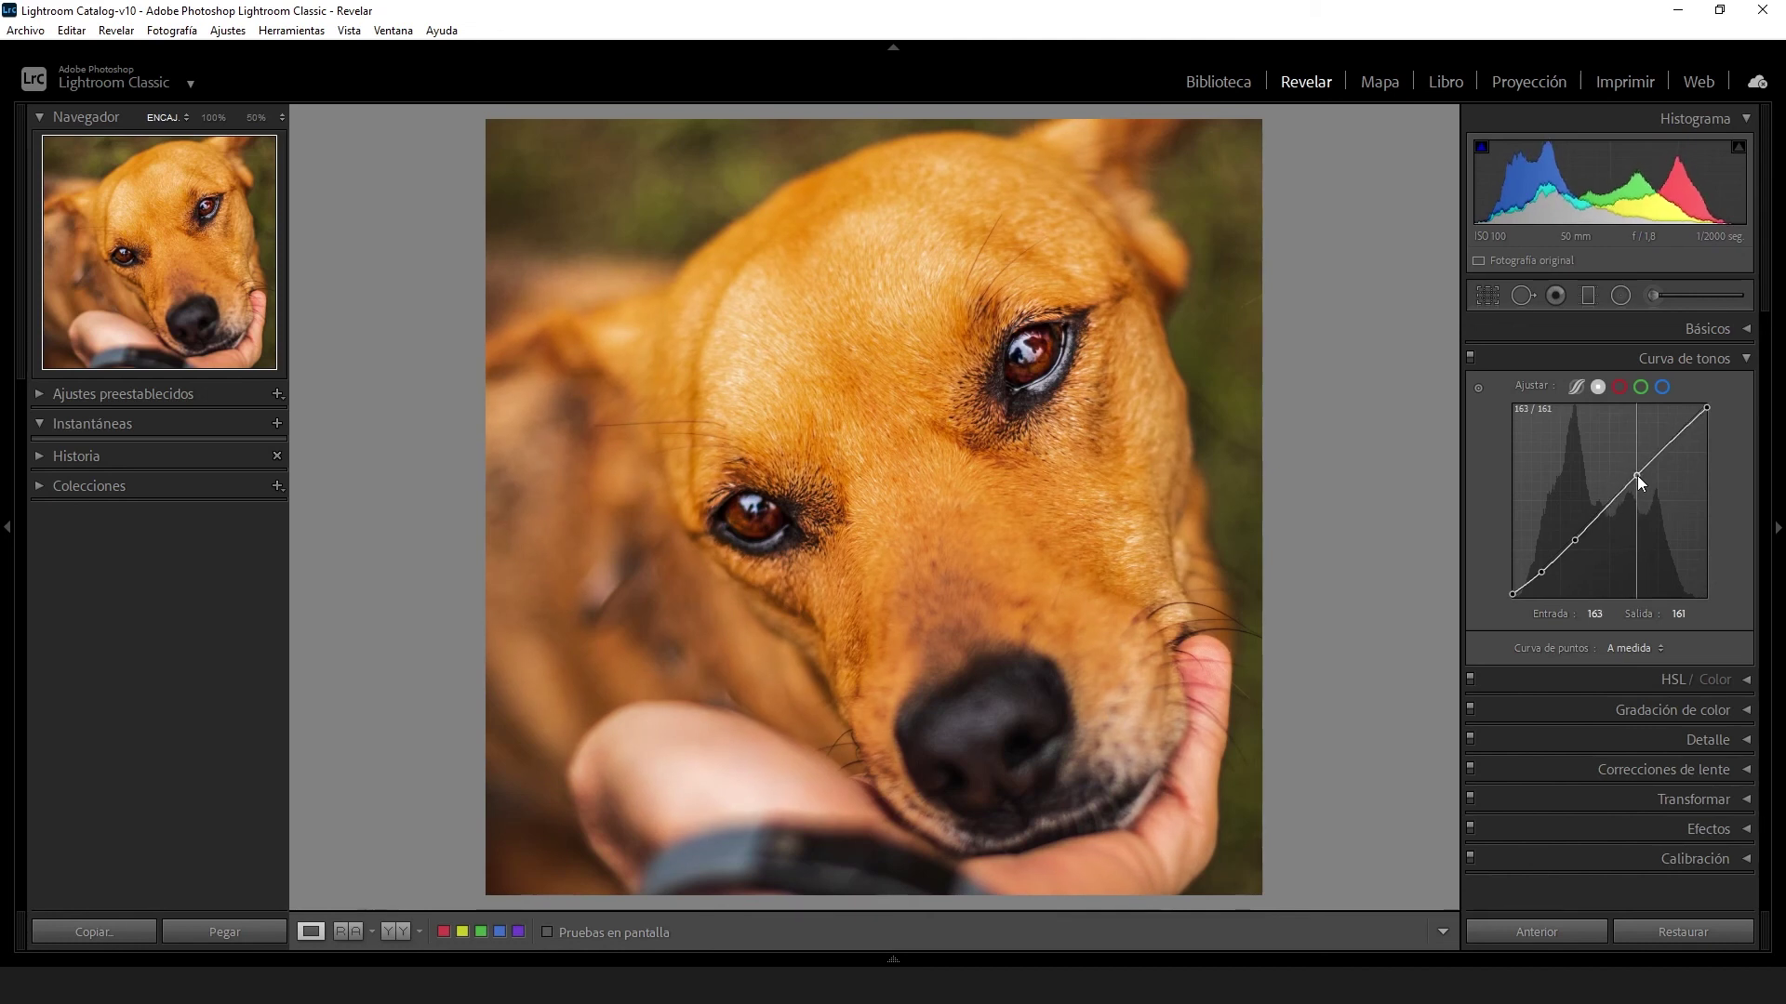
click(1575, 540)
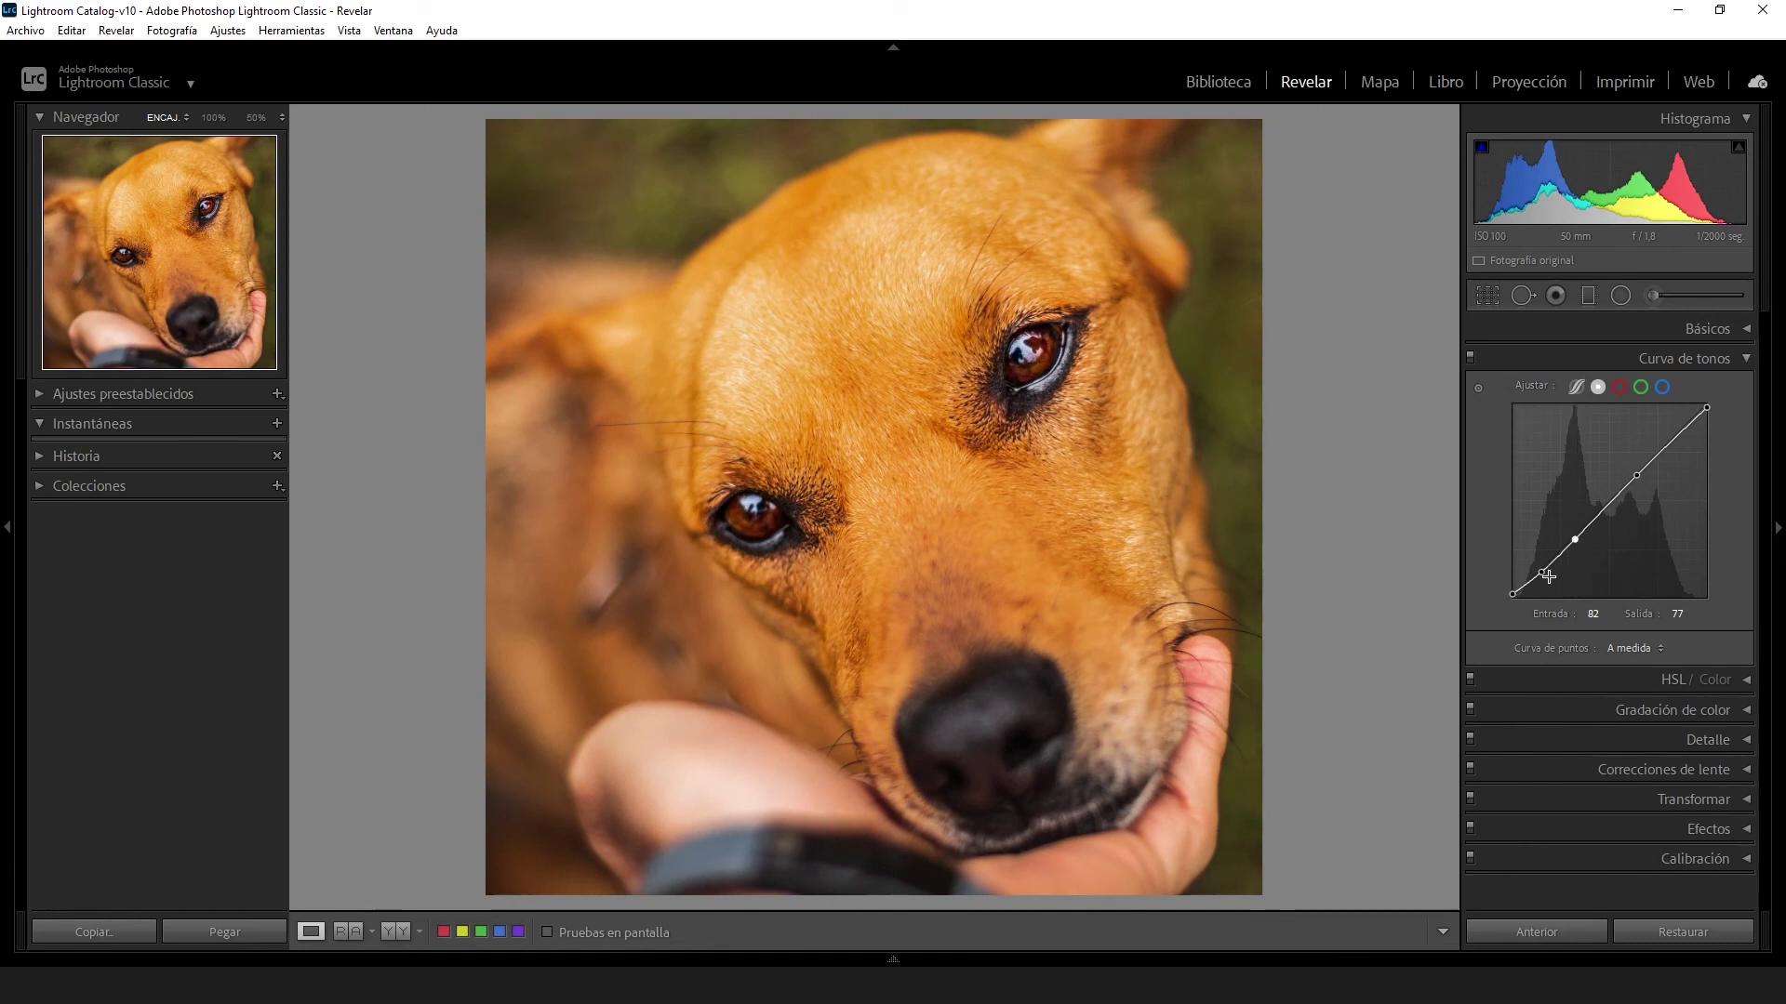
drag(1543, 573, 1544, 567)
drag(1509, 595, 1510, 592)
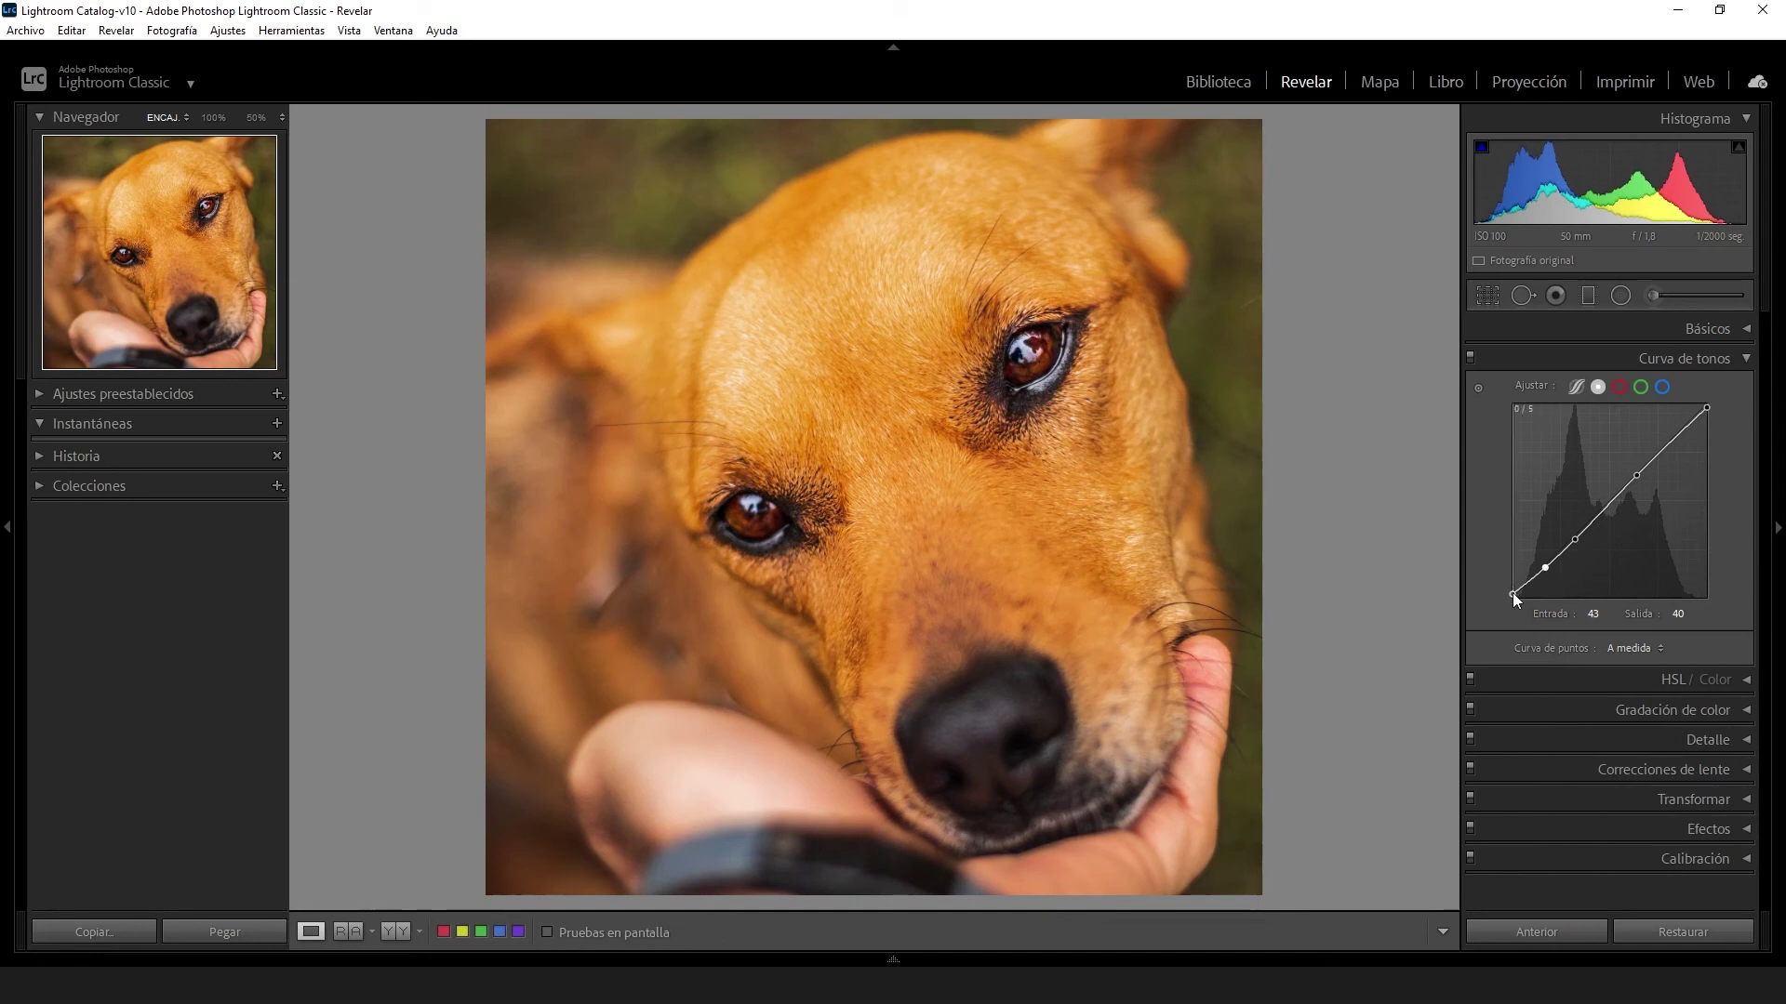
drag(1544, 569, 1548, 567)
drag(1575, 540, 1585, 529)
With the tone curve collapsed, set Blacks to +25 after trying +22 and +30
click(1472, 358)
click(1471, 359)
click(1540, 353)
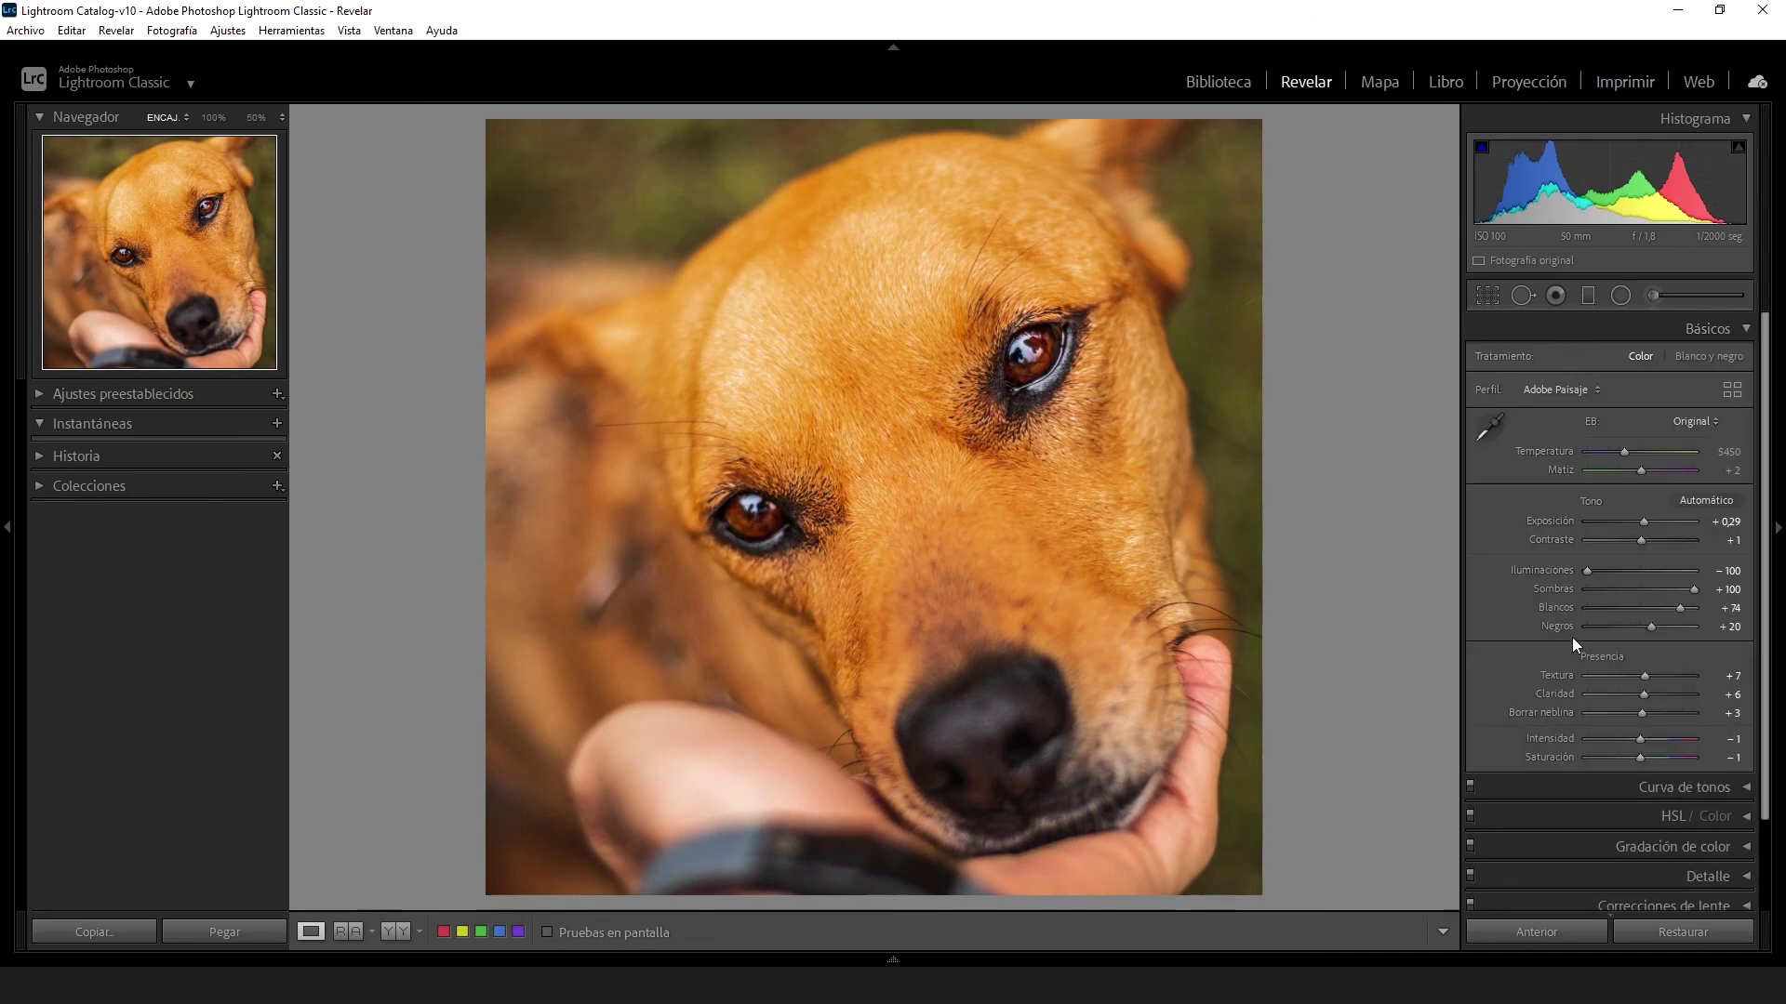
click(1732, 628)
text(22)
key(Return)
click(1732, 628)
text(30)
key(Return)
click(1732, 627)
text(25)
key(Return)
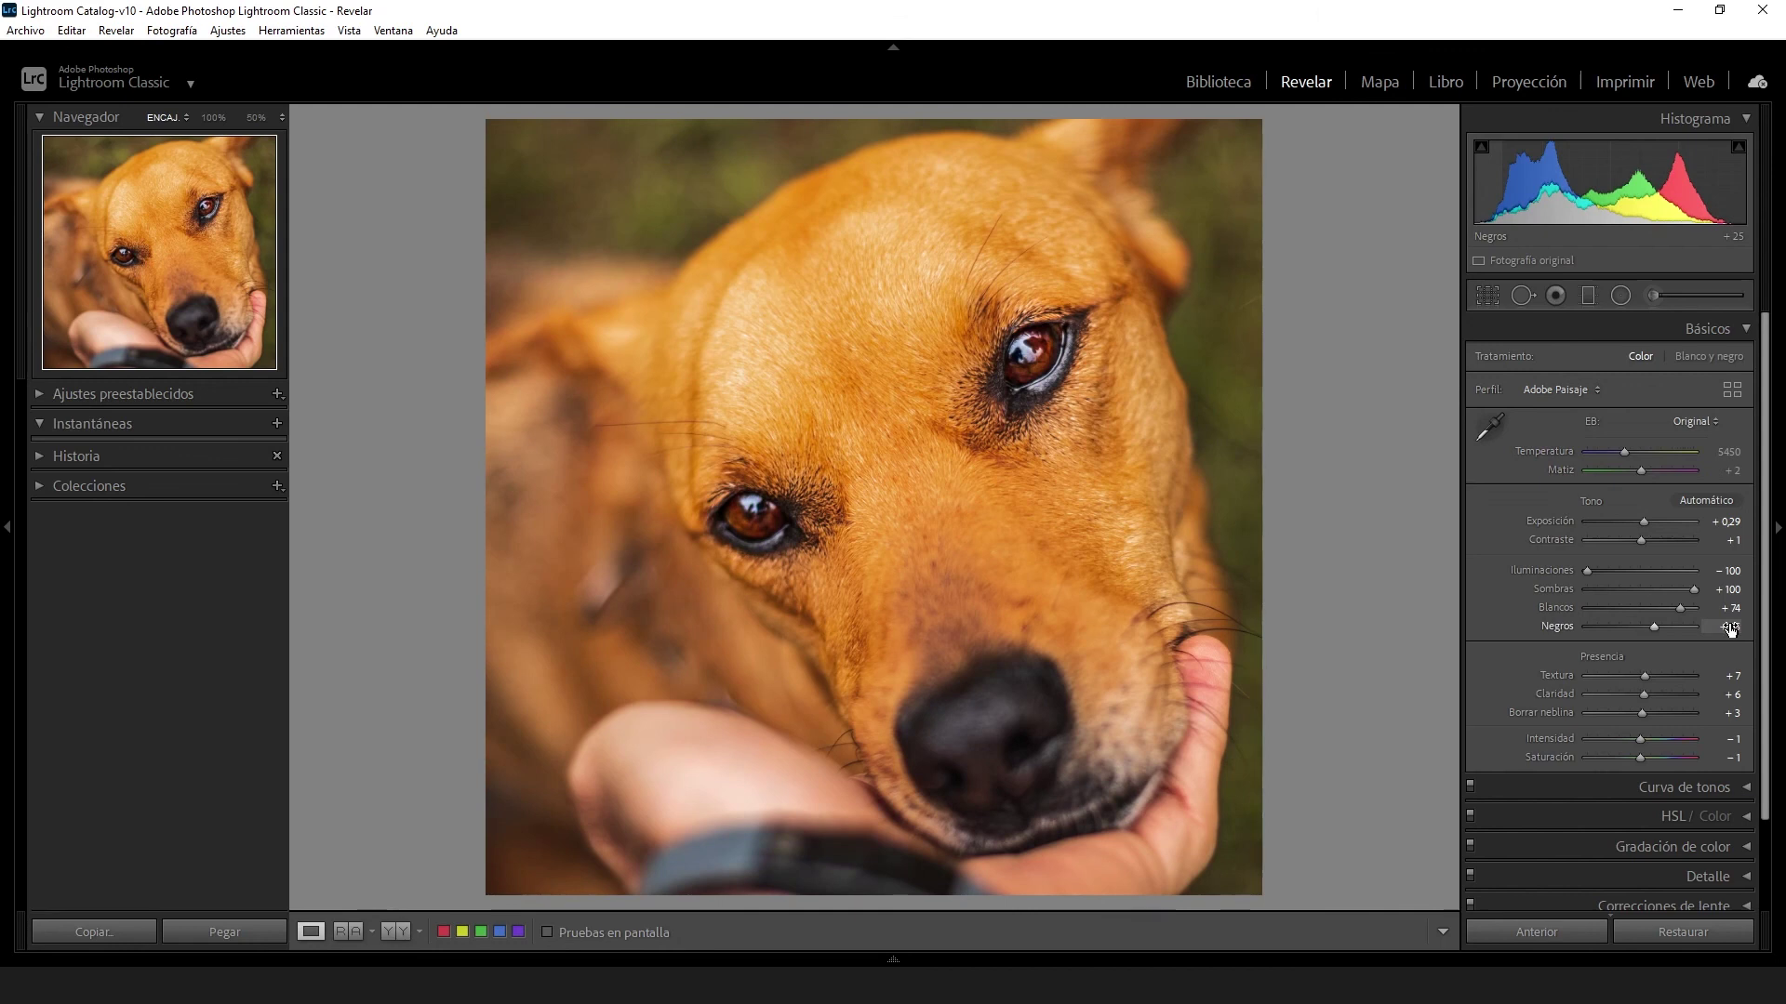
click(1610, 329)
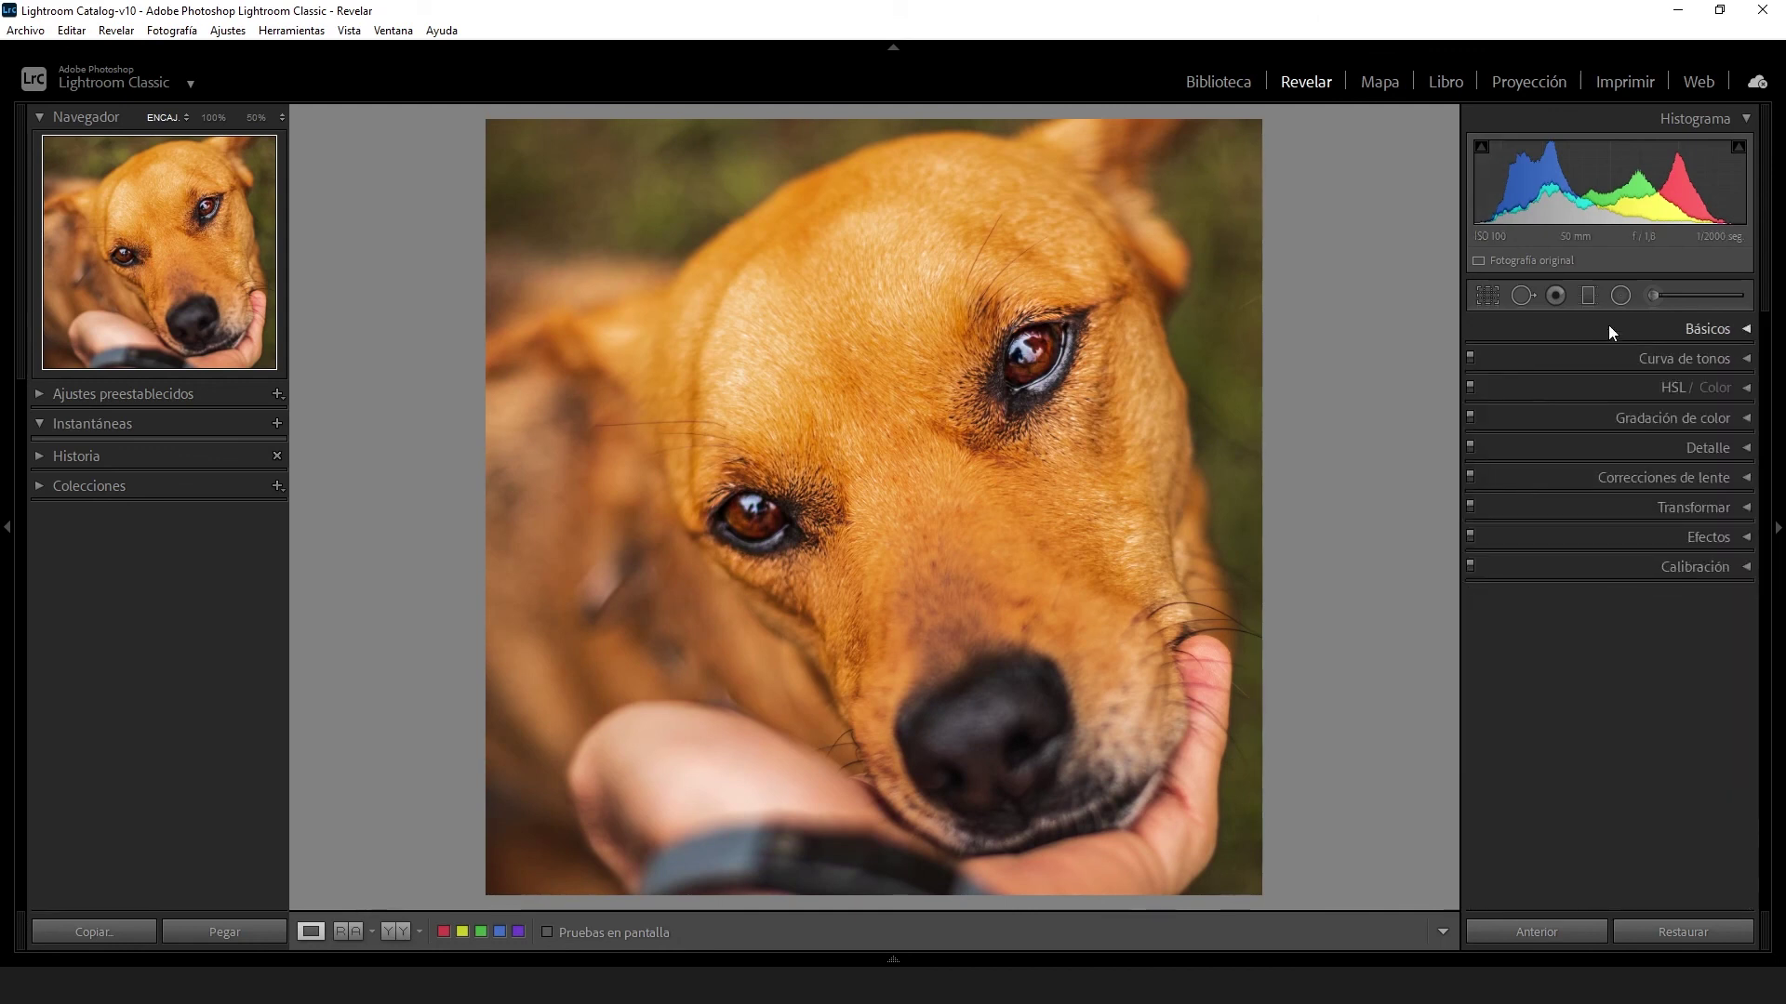
Start the post-crop vignette at about −8 and drag its midpoint up toward 70
click(1607, 532)
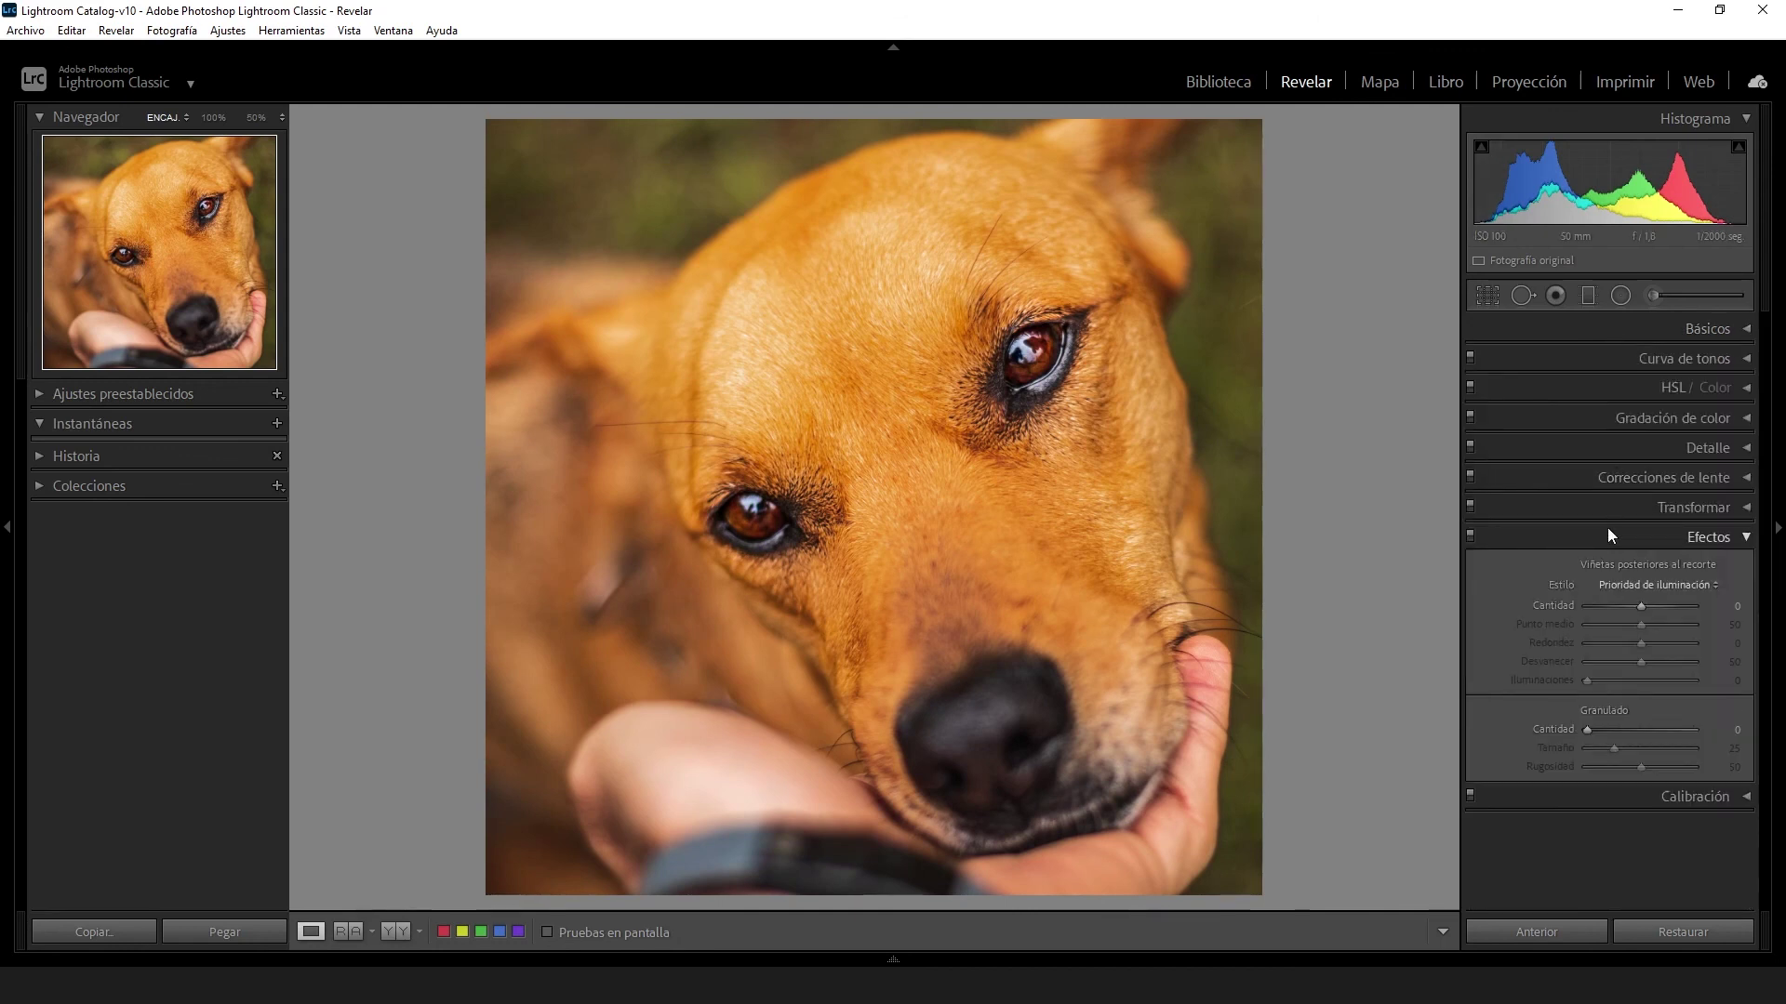
click(1736, 605)
text(-9)
key(Return)
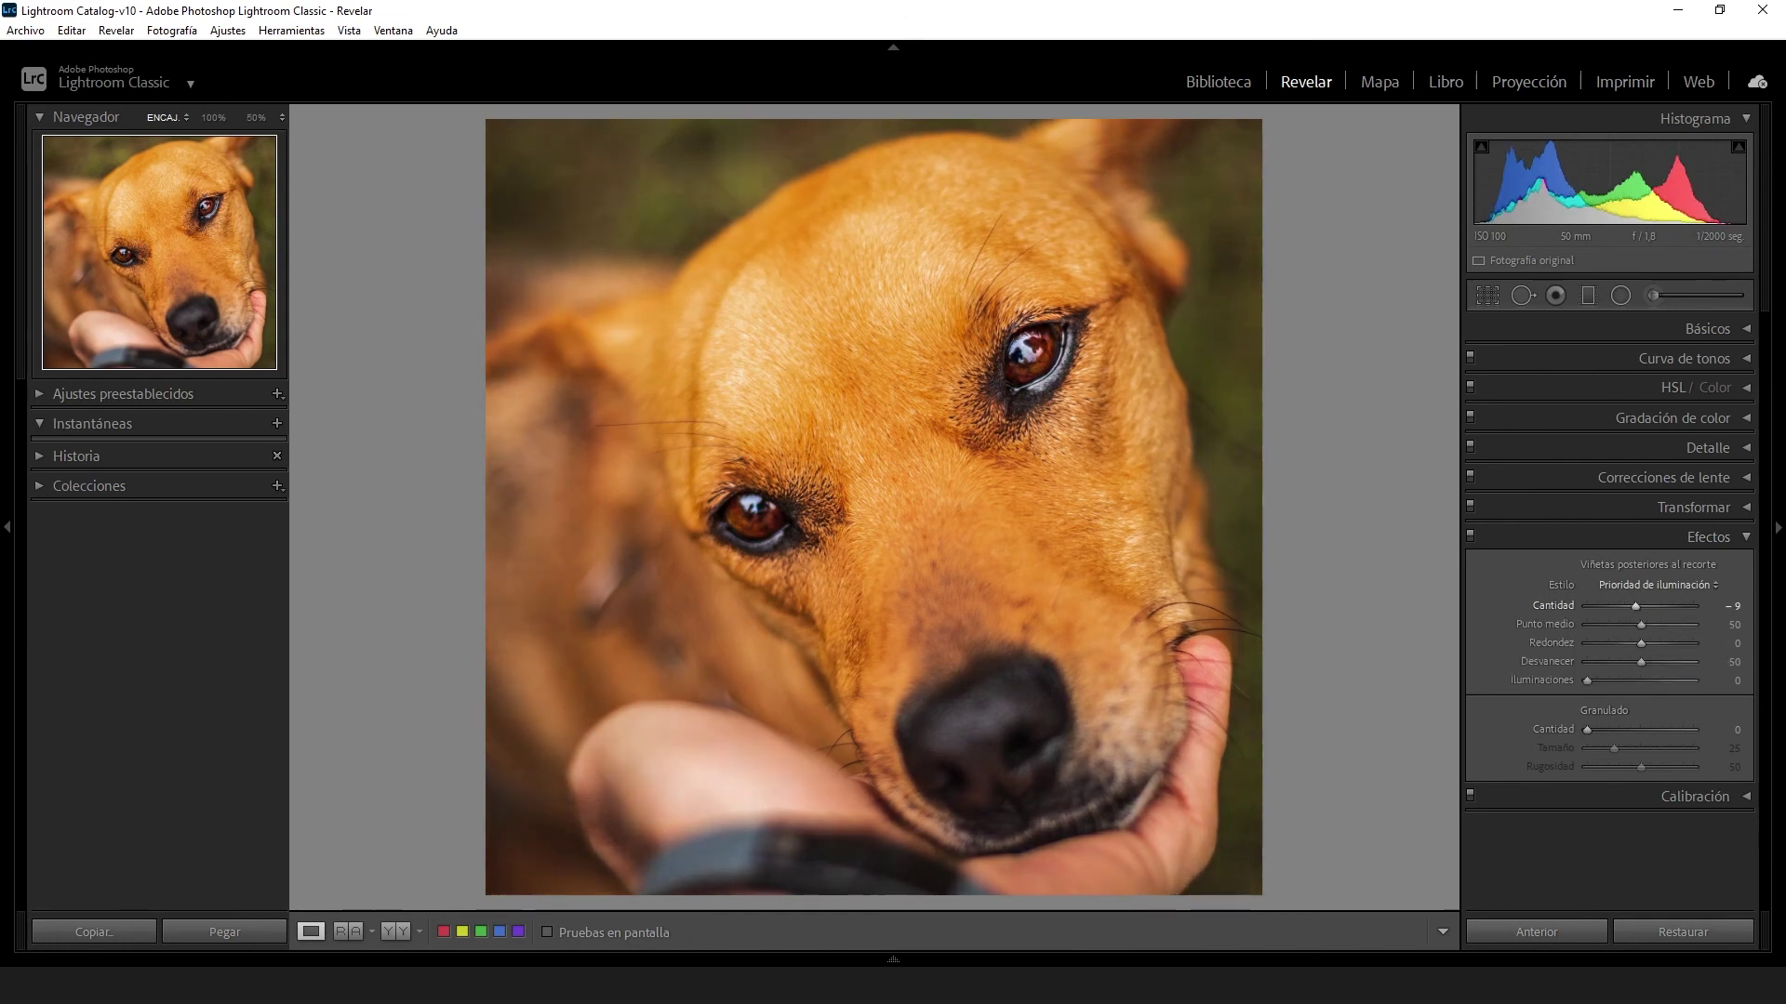
key(Up)
click(1735, 624)
text(0)
key(Return)
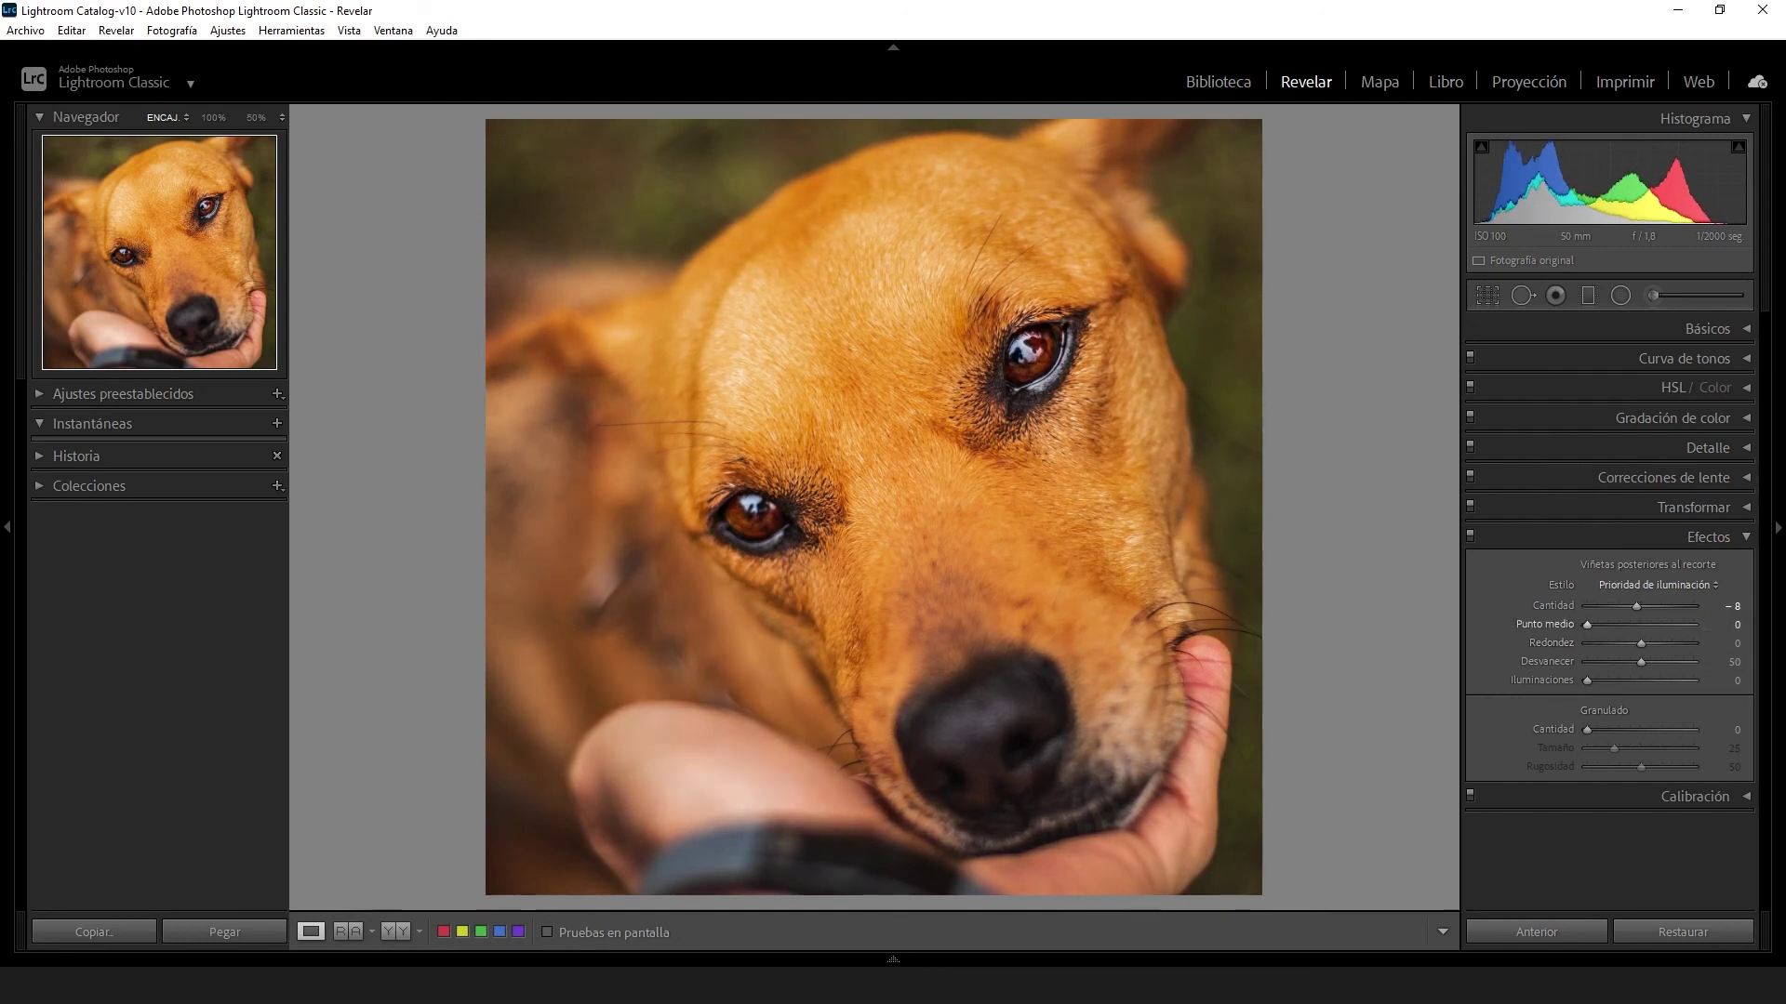
drag(1587, 624, 1664, 624)
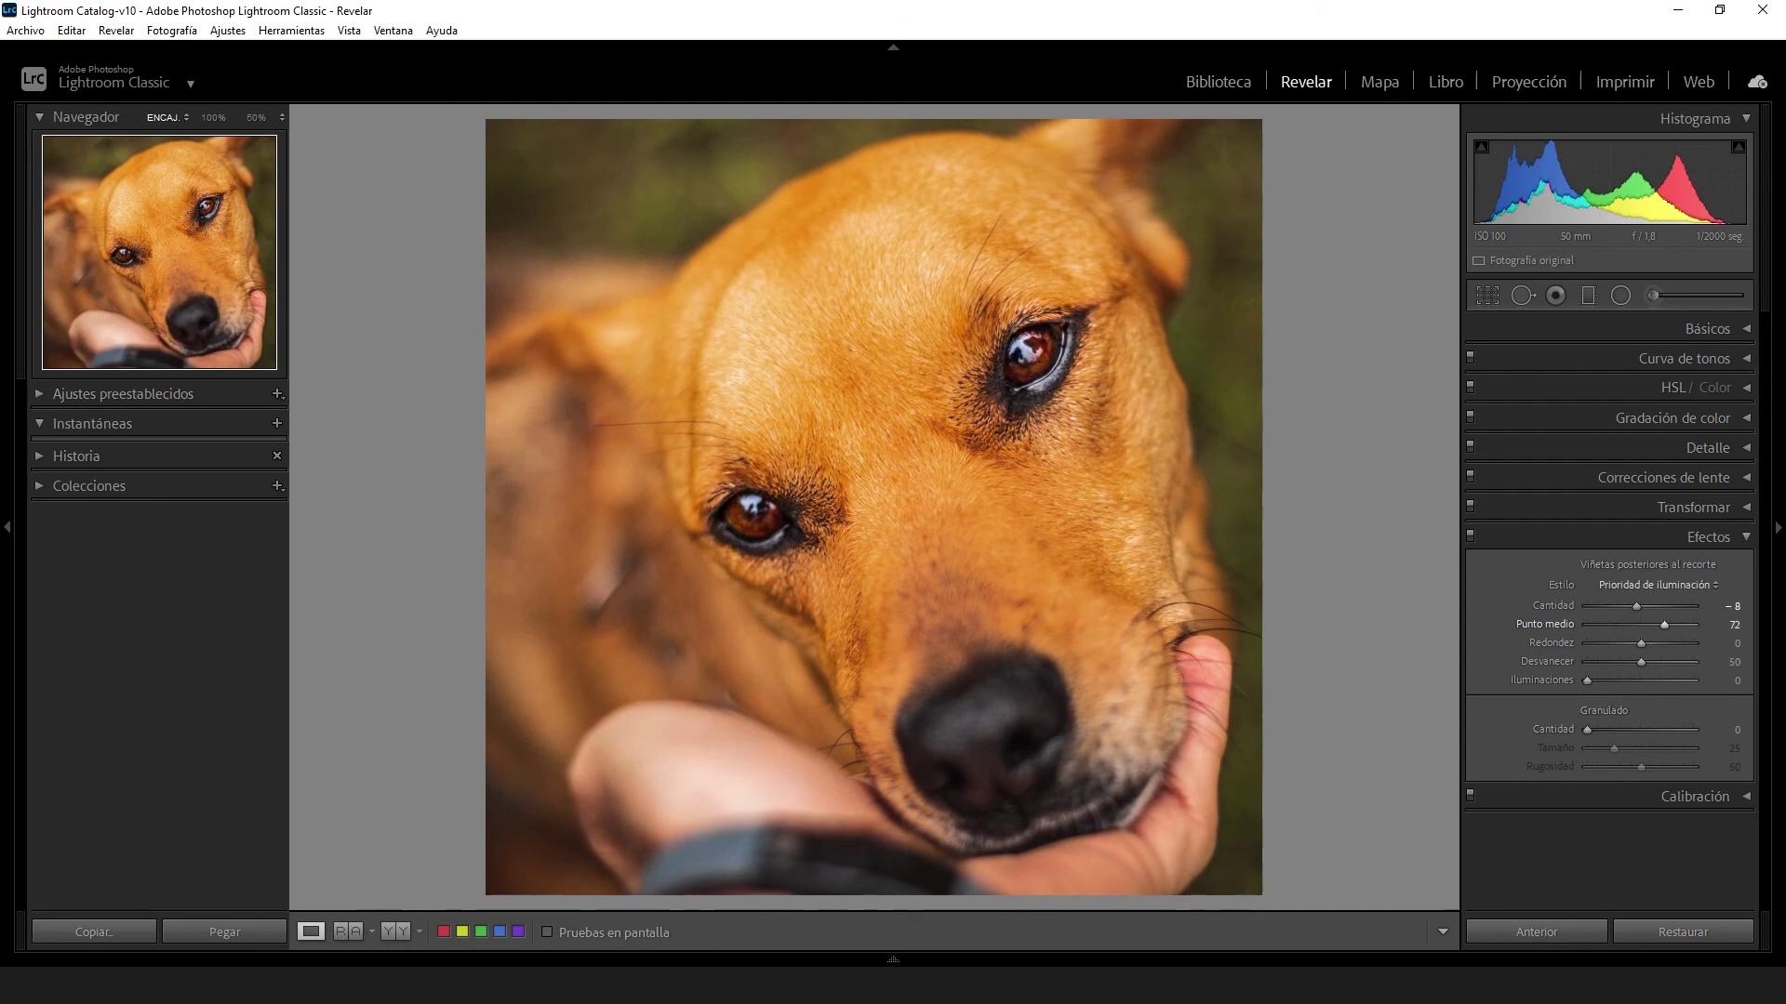
Set the vignette roundness to +100 and feather to 100
text(40)
key(Return)
text(-100)
key(Return)
text(100)
key(Return)
key(Tab)
text(100)
key(Return)
Settle the vignette amount at −10 and set its highlights to 100
click(1732, 605)
text(-16)
key(Return)
click(1721, 606)
text(-10)
key(Return)
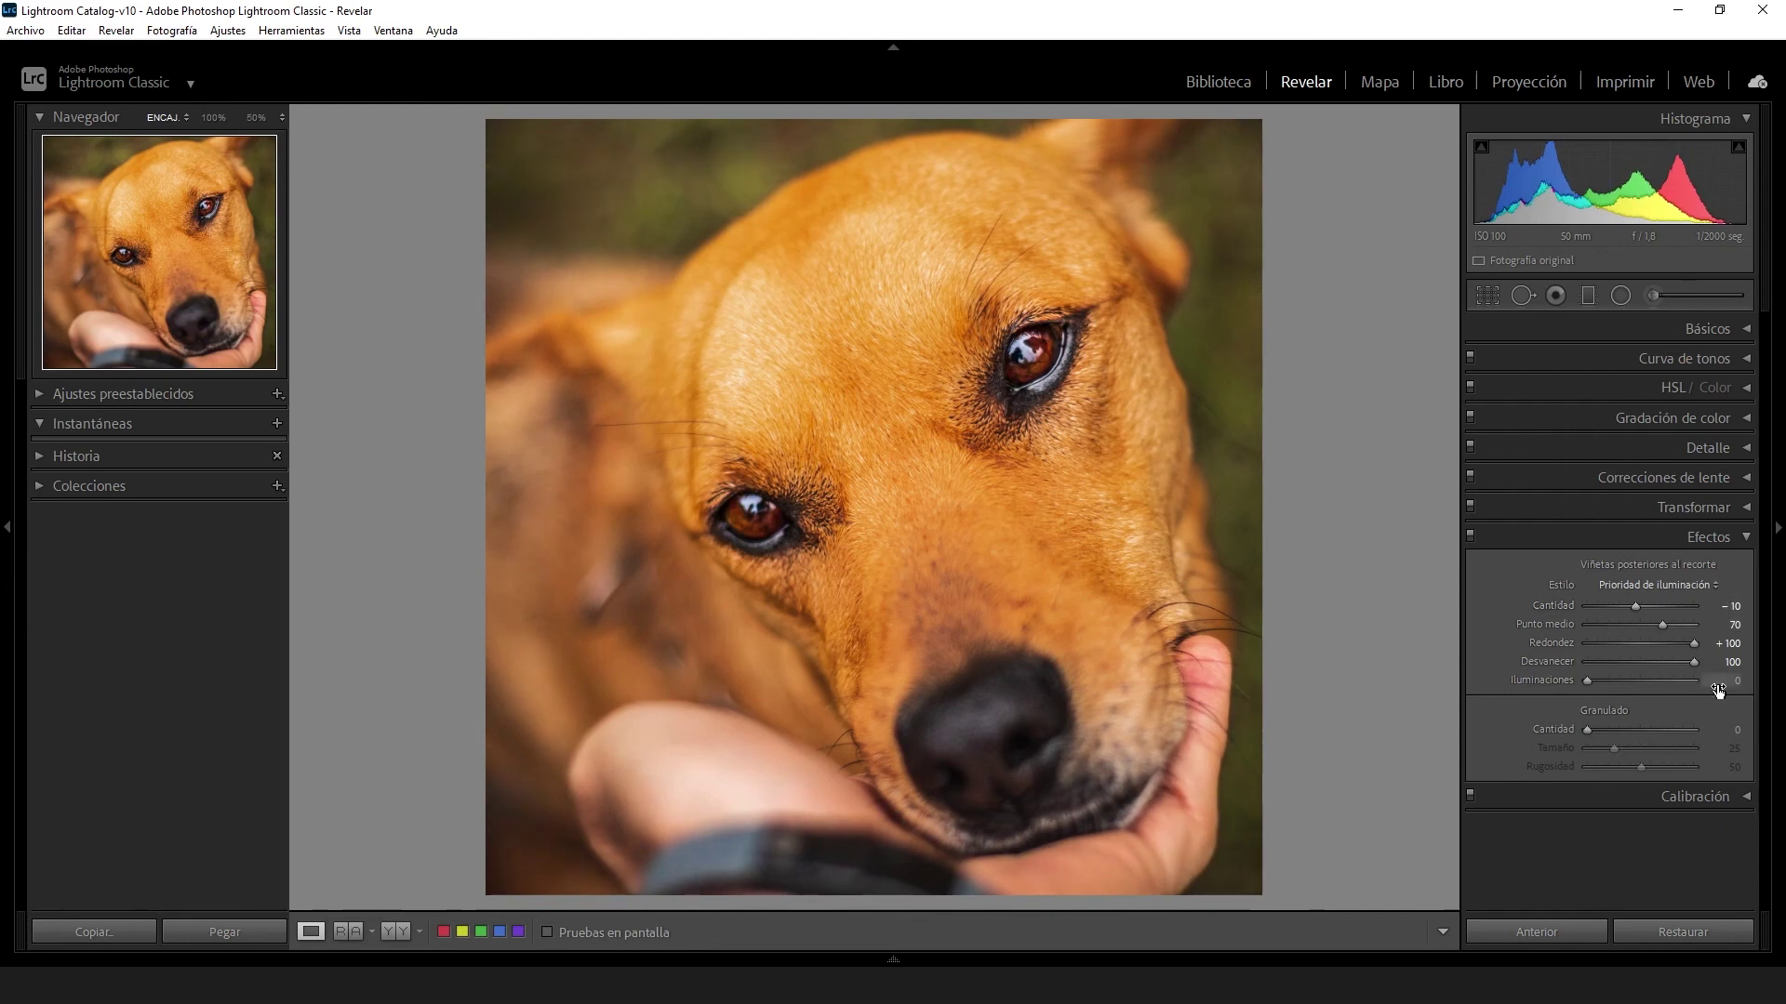
text(100)
key(Return)
Set the grain amount to 25
click(1723, 727)
text(100)
key(Return)
drag(1655, 730, 1653, 730)
click(1732, 730)
text(25)
key(Return)
Show Before/After side by side and hide the left, right and top panels
click(396, 932)
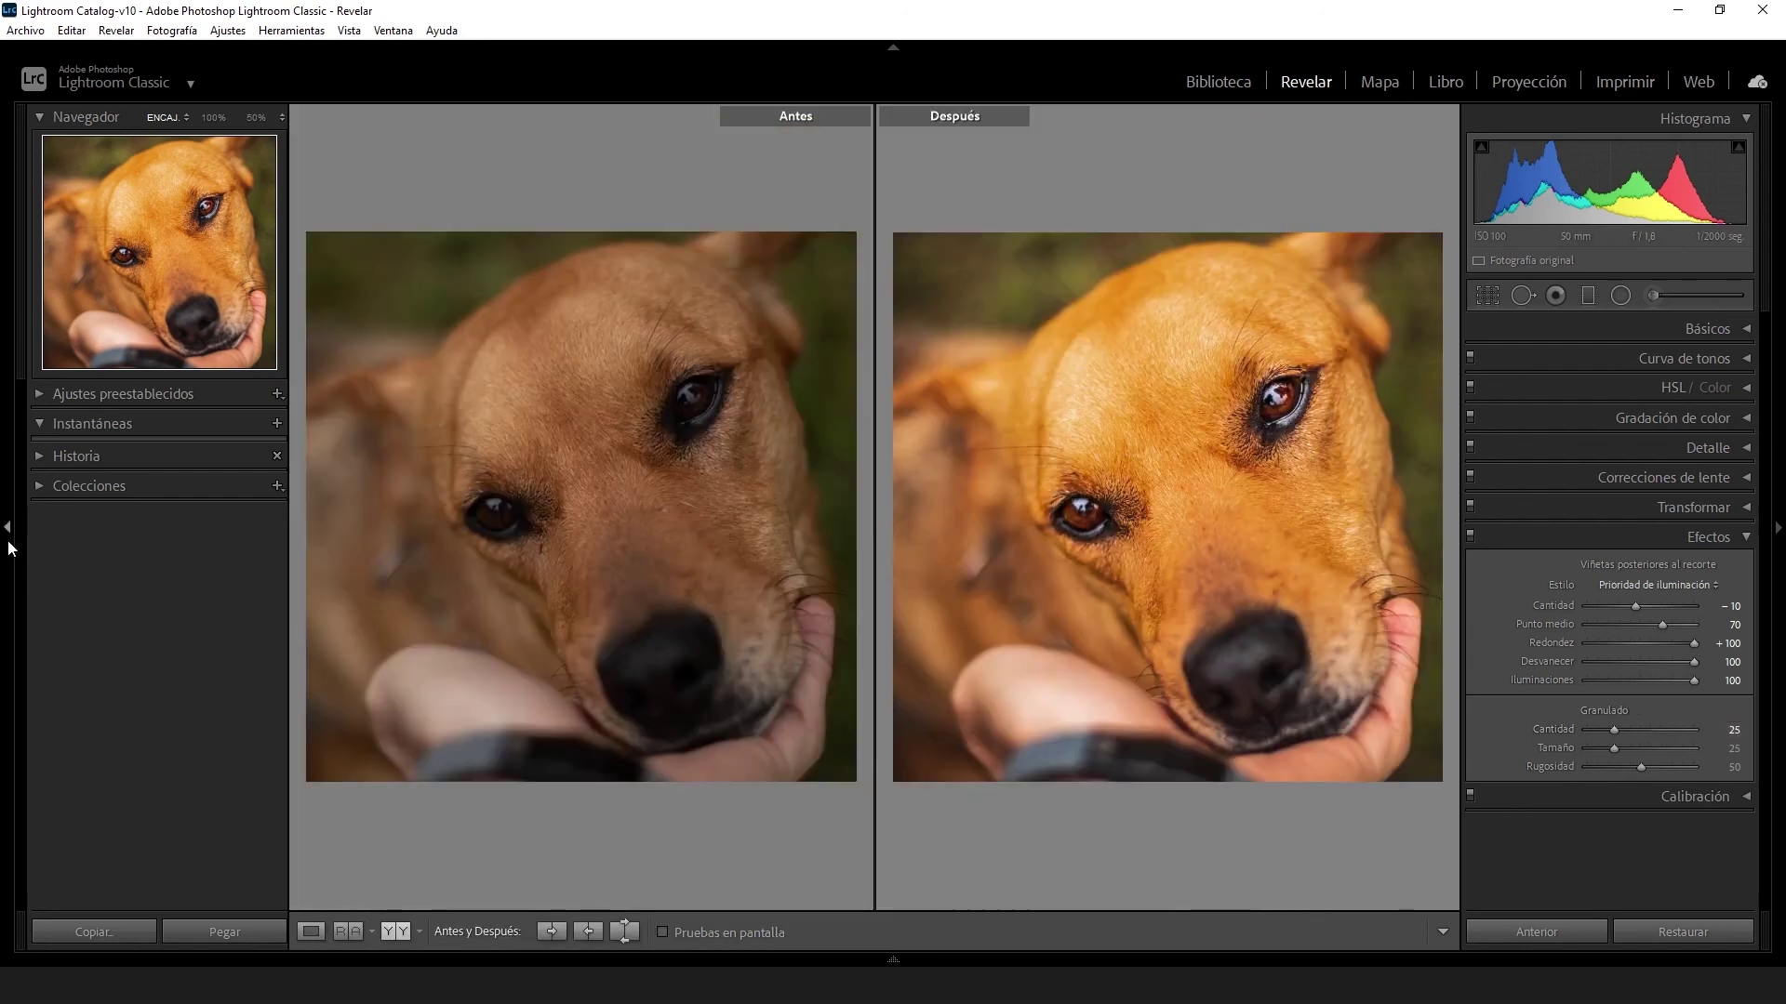
click(8, 535)
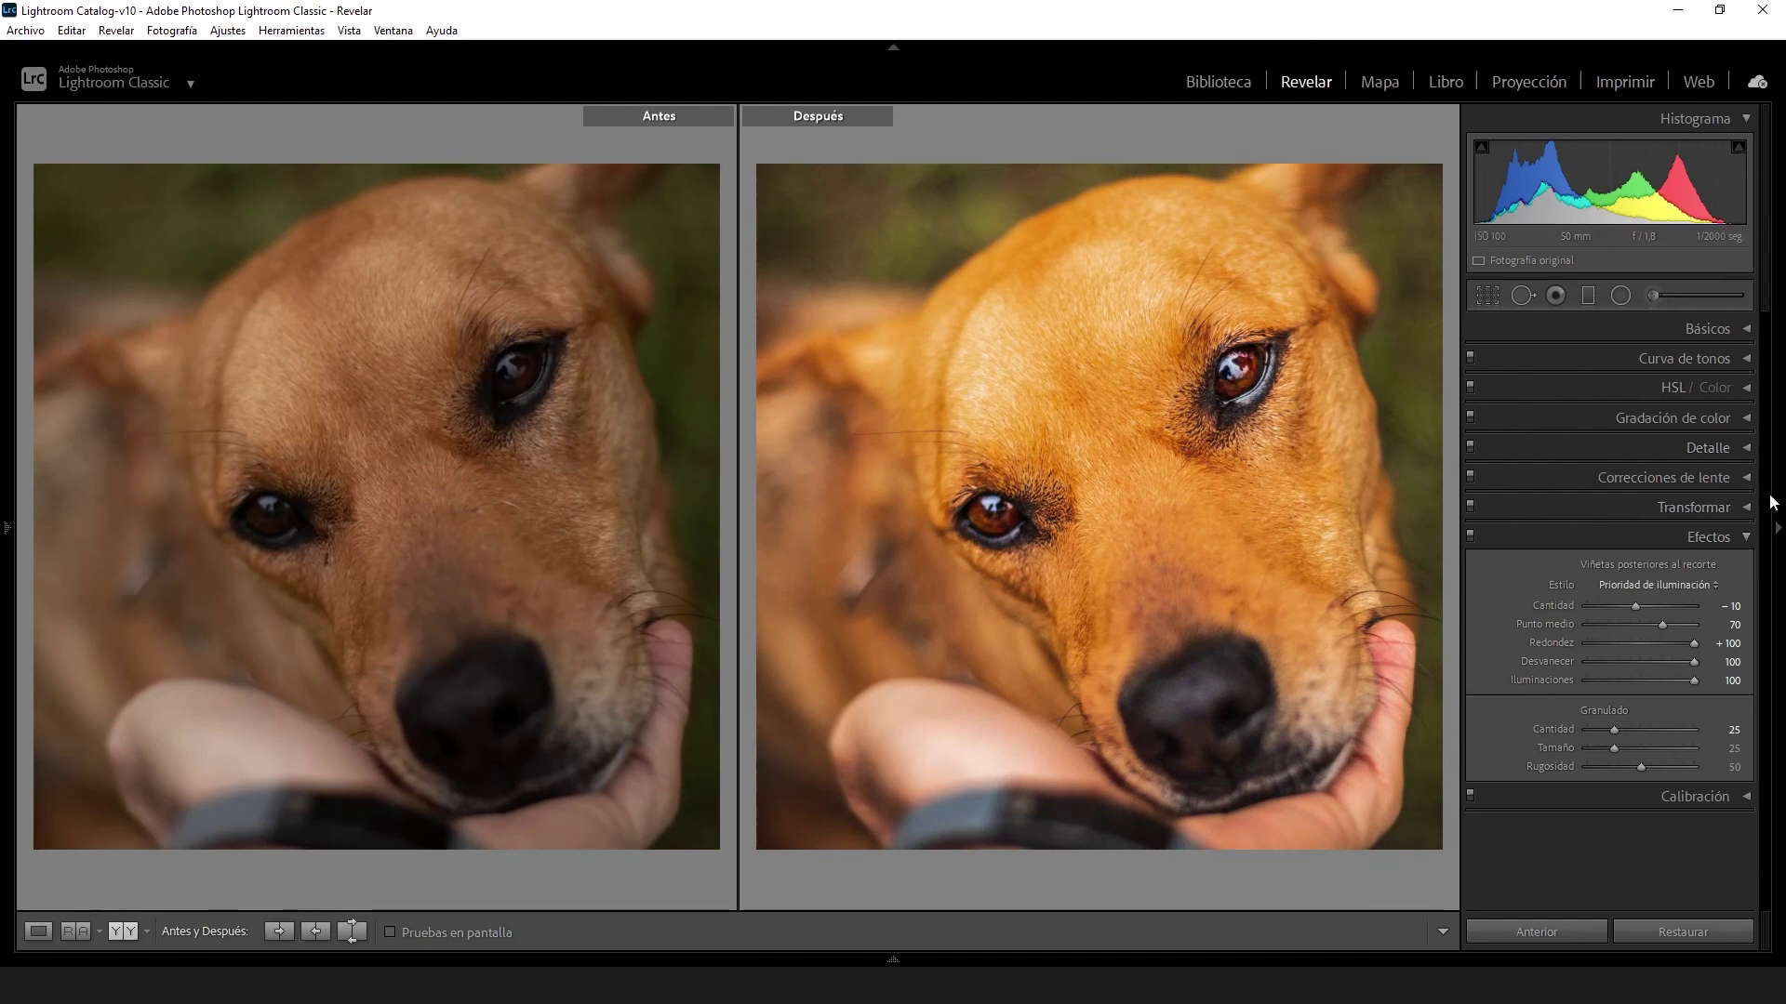
click(1777, 530)
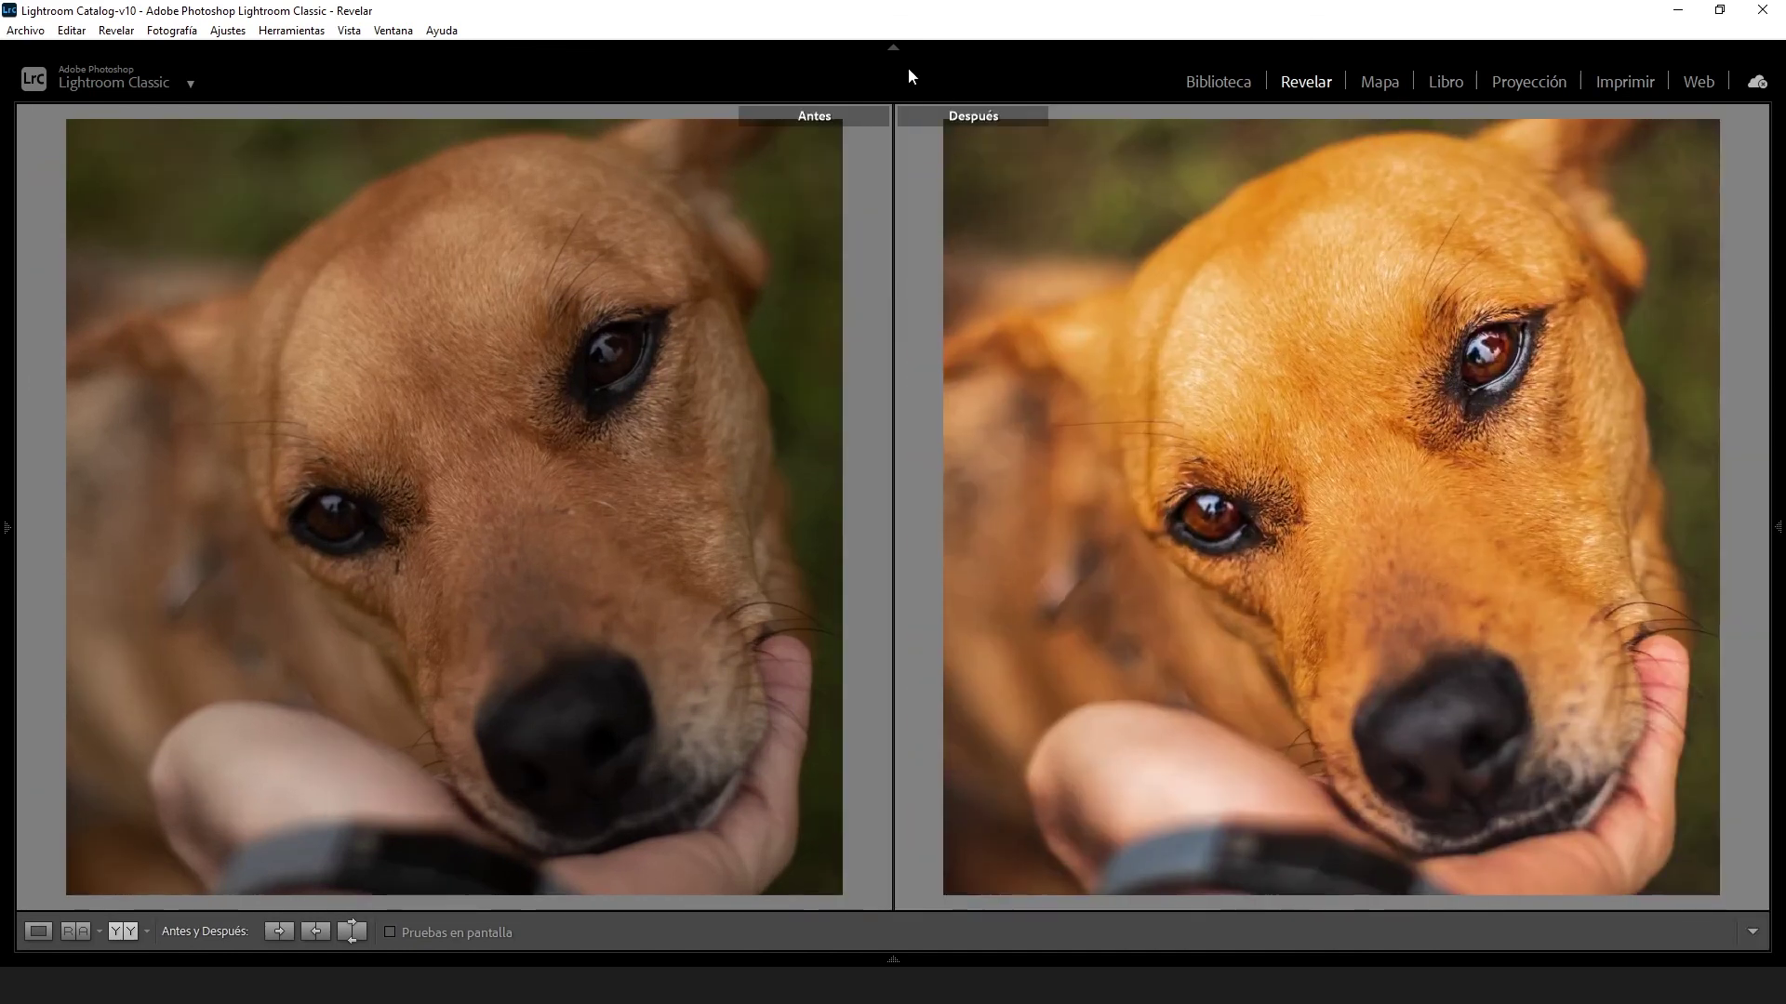
click(893, 47)
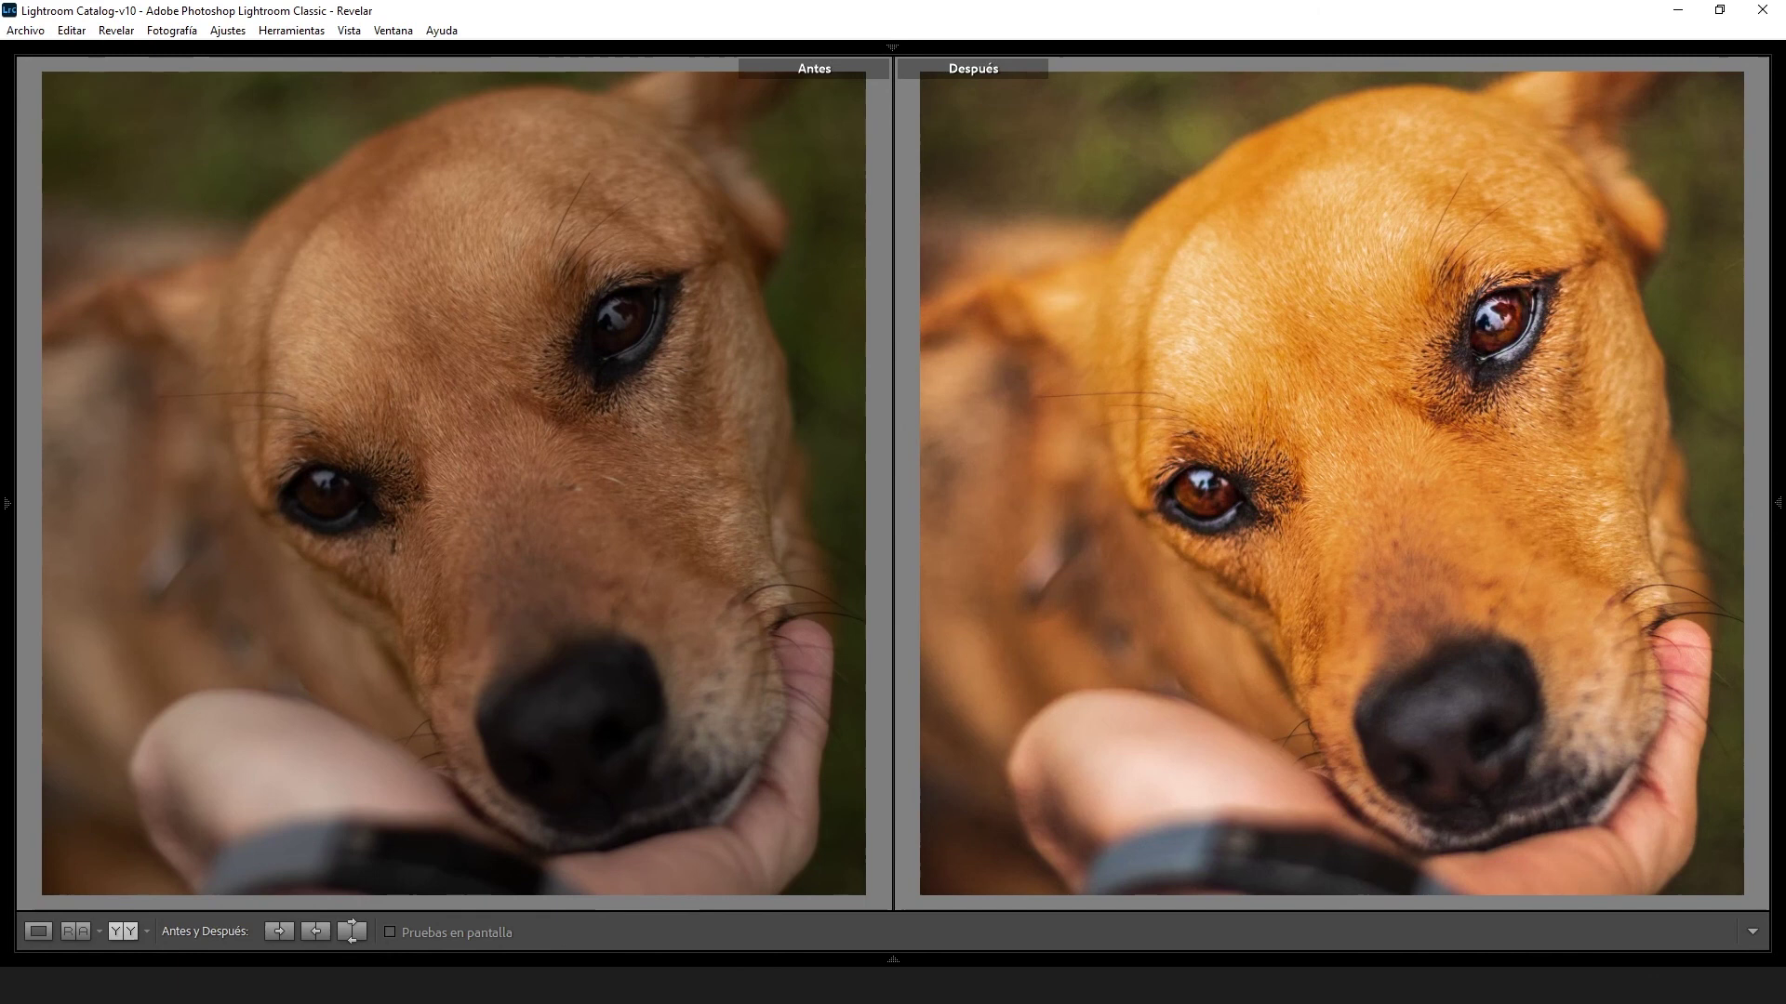